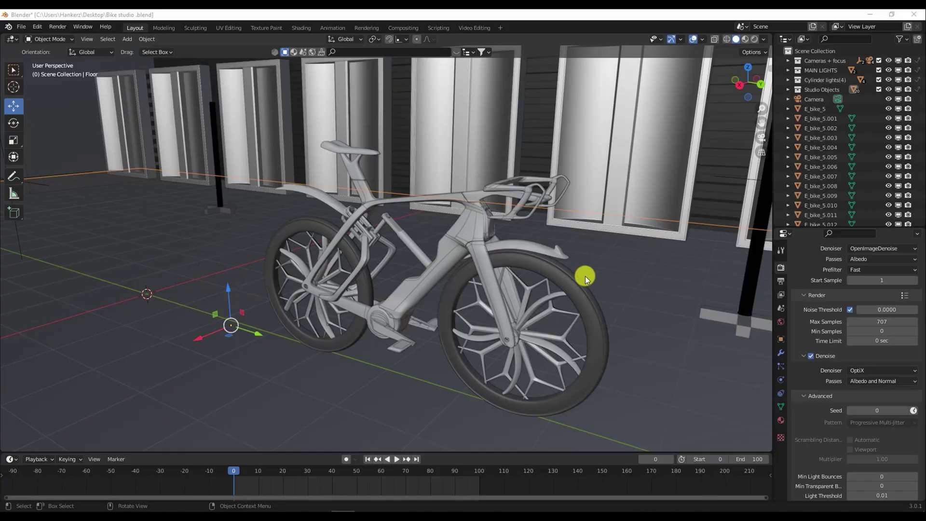
Switch the 3D viewport from solid display to Material Preview shading.
mouse_move(543, 261)
middle_down()
mouse_move(499, 247)
mouse_move(481, 265)
mouse_move(617, 271)
mouse_move(507, 290)
mouse_move(371, 251)
mouse_move(343, 256)
mouse_move(453, 256)
mouse_move(316, 269)
mouse_move(395, 295)
mouse_move(310, 292)
mouse_move(624, 291)
mouse_move(322, 267)
mouse_move(455, 288)
mouse_move(525, 257)
mouse_move(463, 304)
mouse_move(386, 269)
mouse_move(411, 304)
mouse_move(558, 269)
mouse_move(440, 270)
mouse_move(378, 325)
mouse_move(395, 326)
mouse_move(364, 326)
mouse_move(428, 268)
mouse_move(471, 269)
mouse_move(465, 284)
middle_up()
click(753, 39)
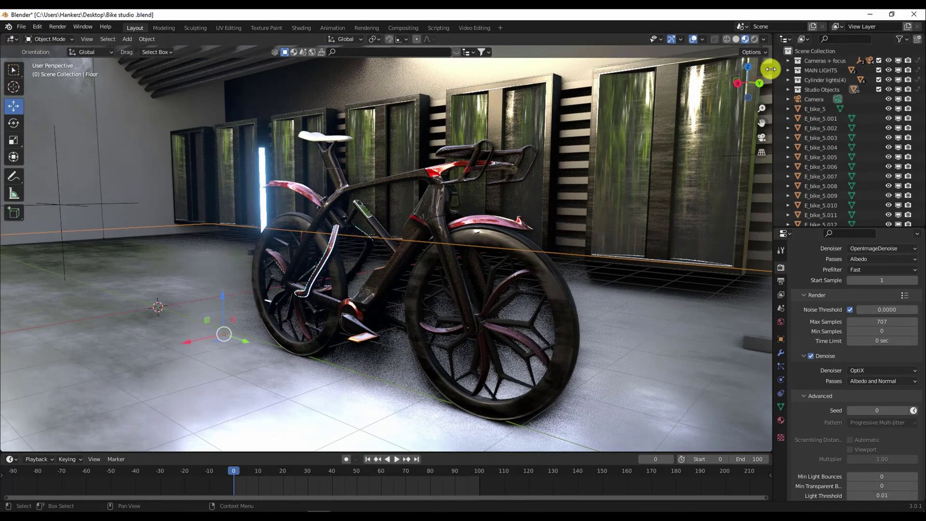
Start the Shortcut VUr key display and set its offsets to X 103 and Y 75.
key(n)
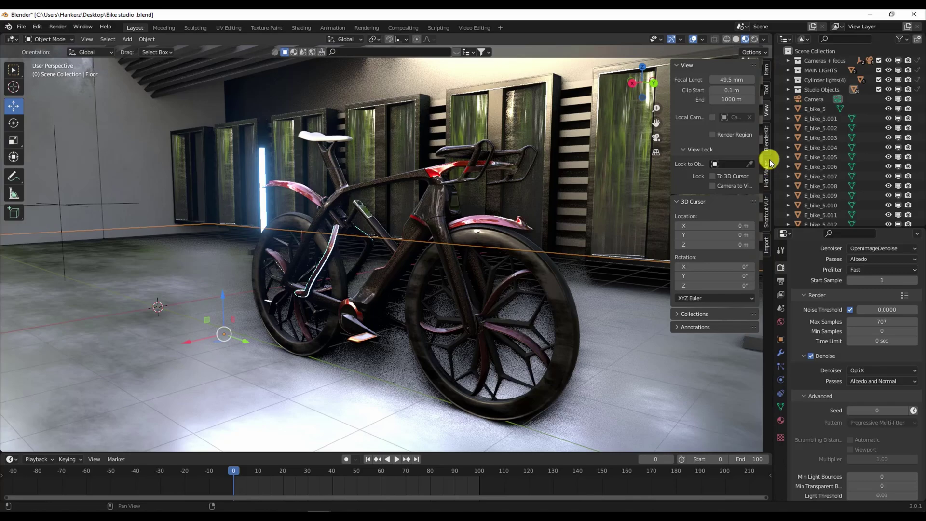
click(766, 212)
click(690, 79)
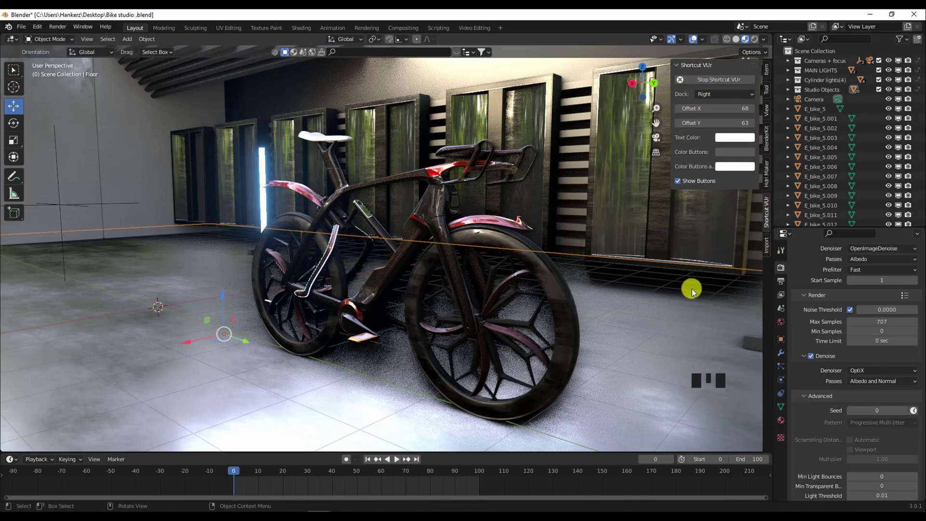
mouse_move(739, 111)
mouse_down()
mouse_move(756, 115)
mouse_move(742, 124)
mouse_up()
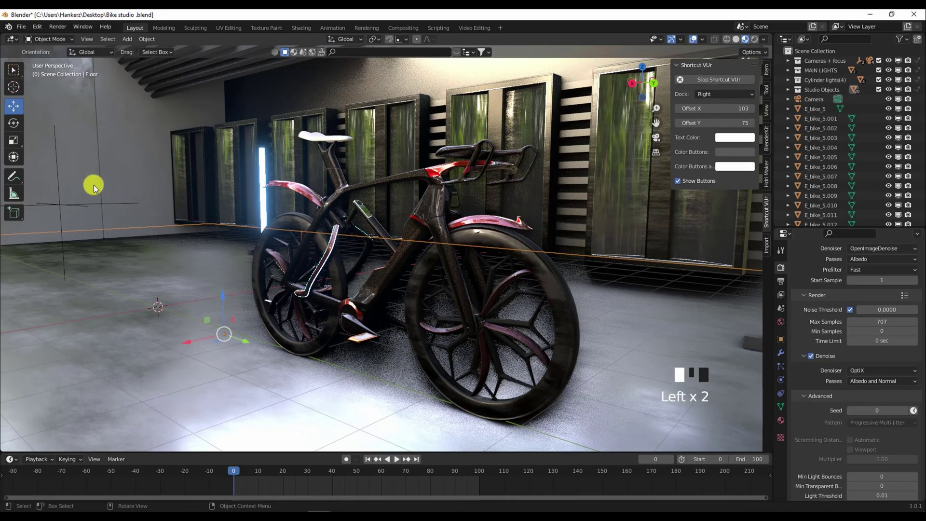
Add a camera to the scene, make it the active camera and look through it.
click(128, 38)
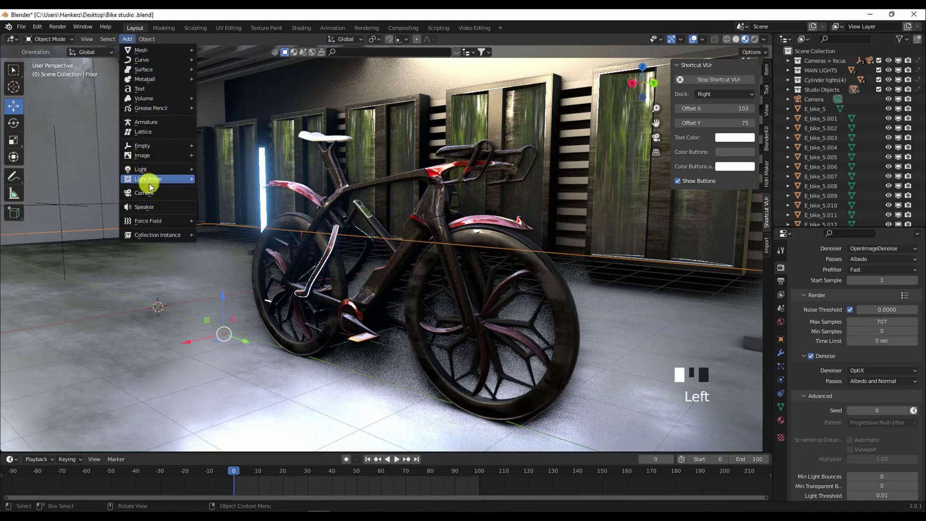
click(145, 192)
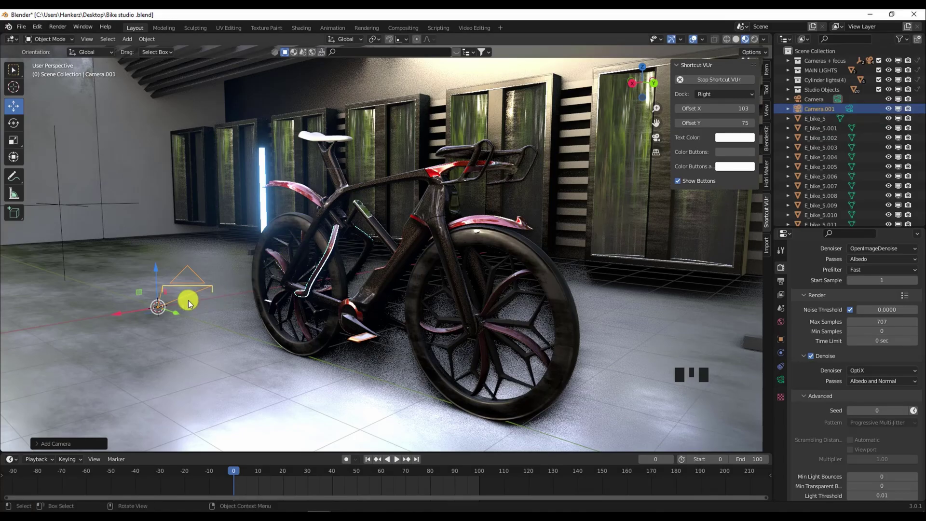
middle_drag(169, 315, 310, 337)
scroll(182, 341, up, 1)
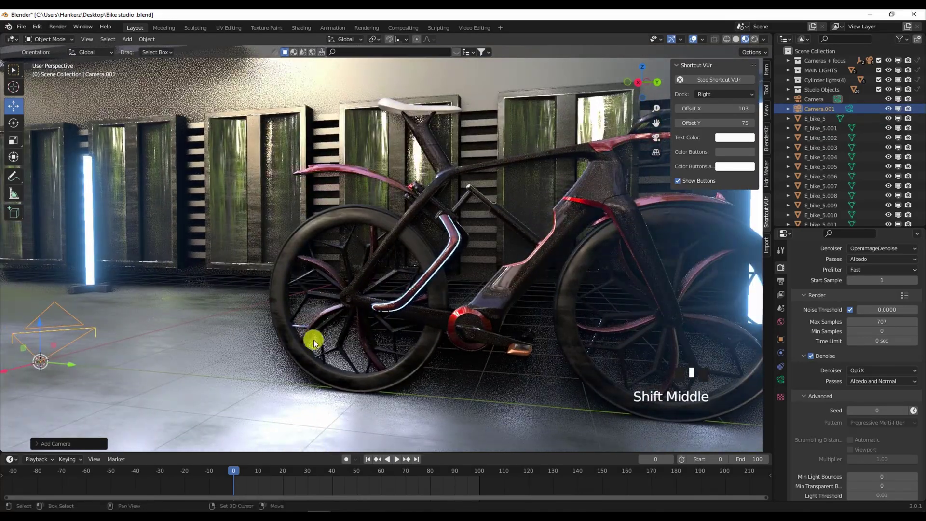
scroll(267, 343, down, 2)
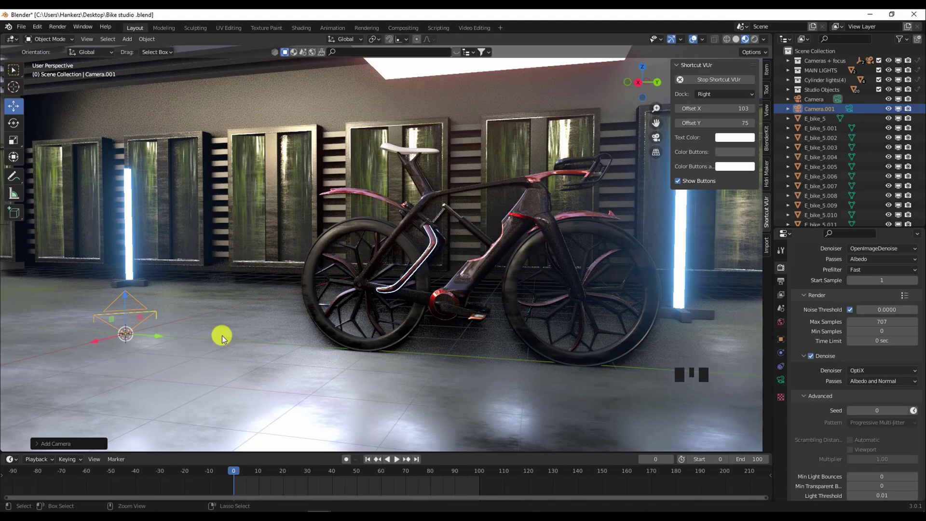
key(ctrl+KP_0)
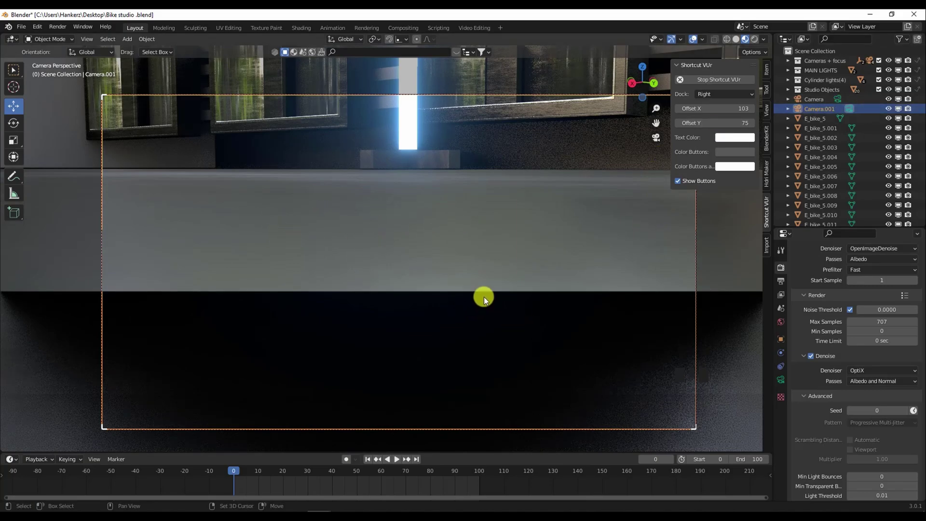
Fly the new camera around the studio until it frames the bike in a front three-quarter view with the front wheel on the right.
key(shift+grave)
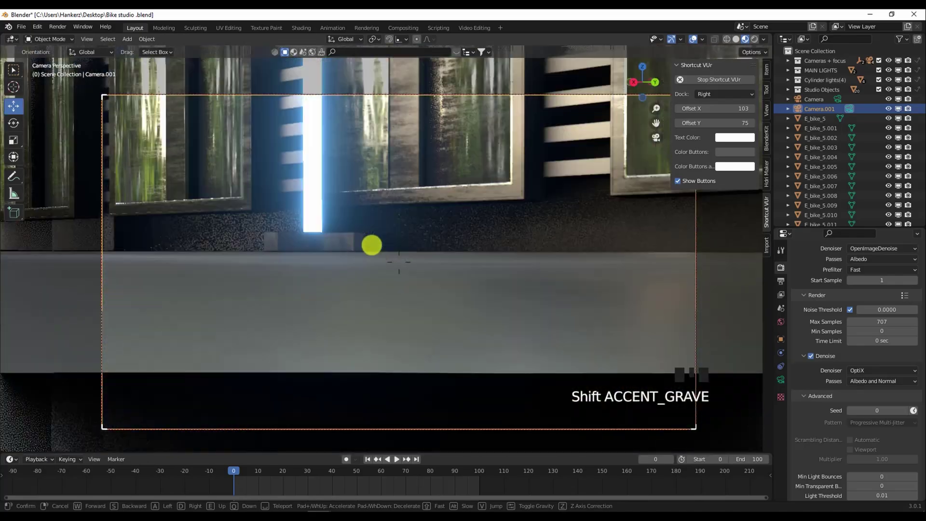
key(w)
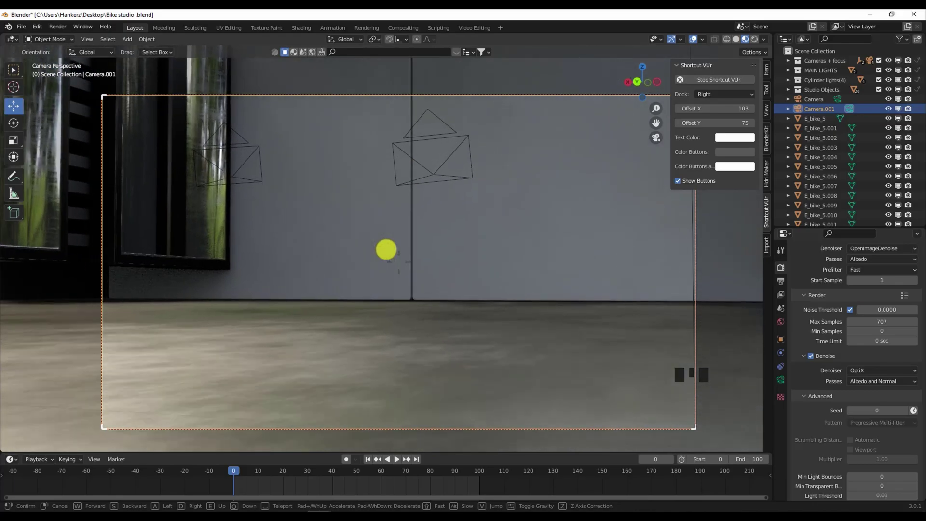
key(q)
key(e)
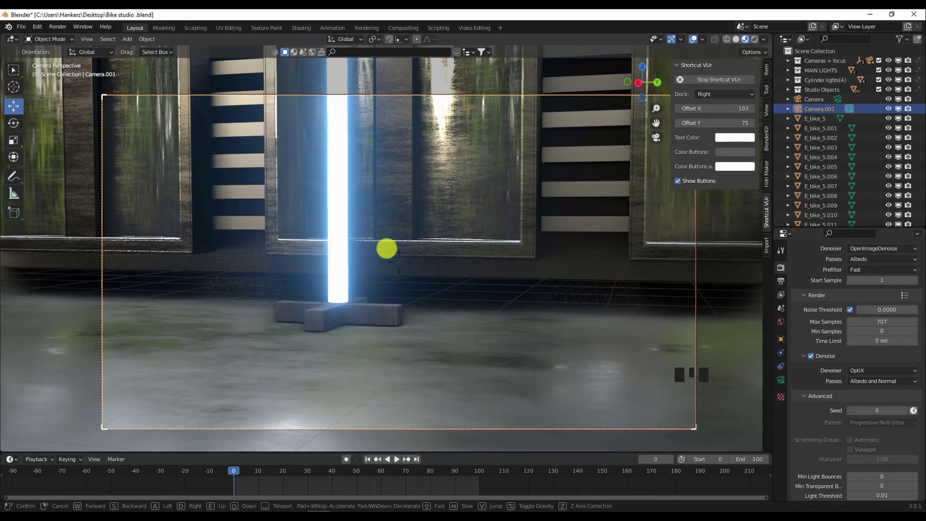
key(e)
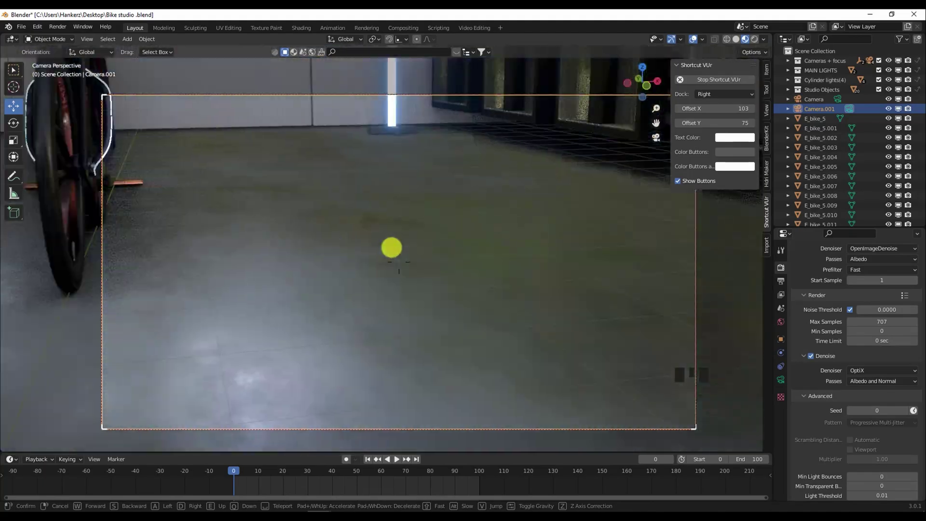
key(w)
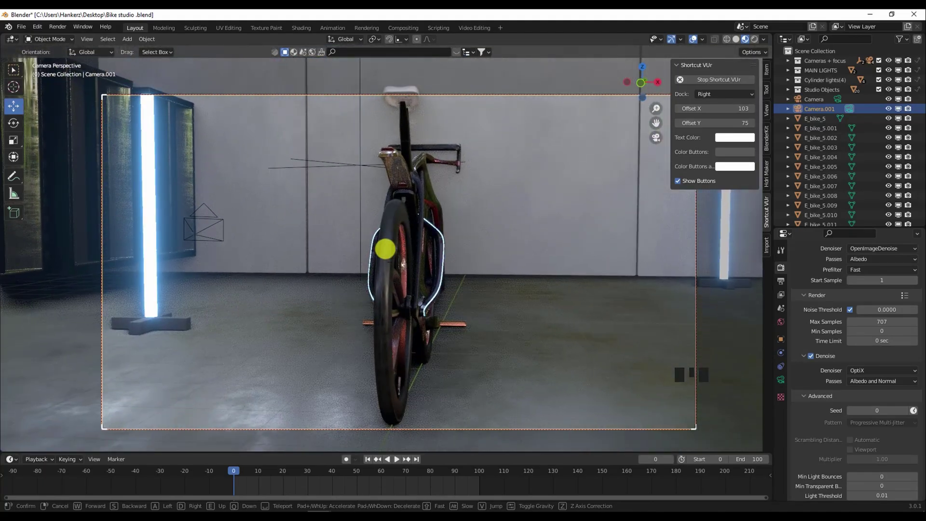
key(s)
key(d)
key(w)
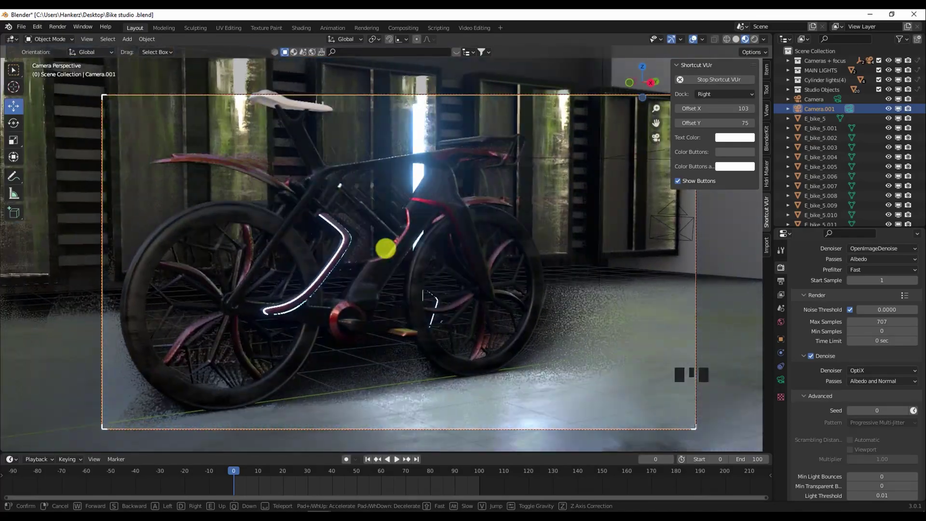
key(s)
key(d)
key(w)
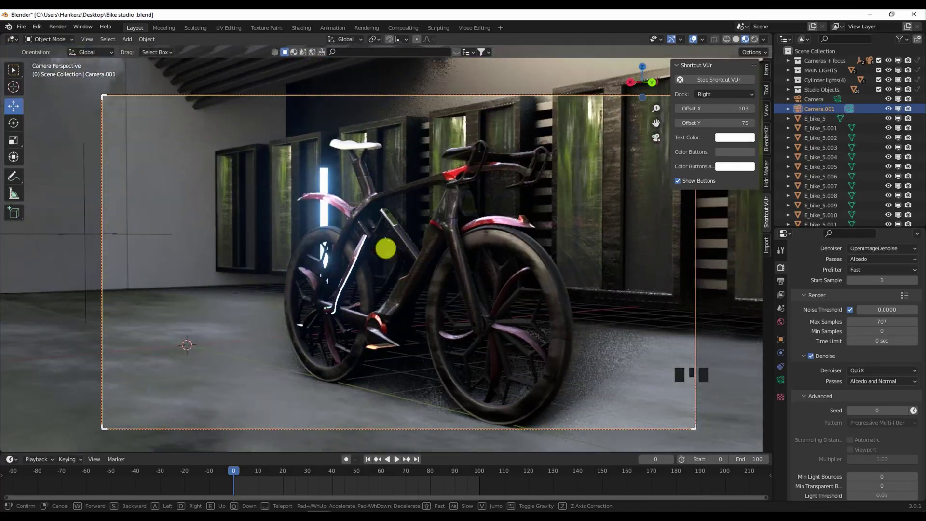
key(d)
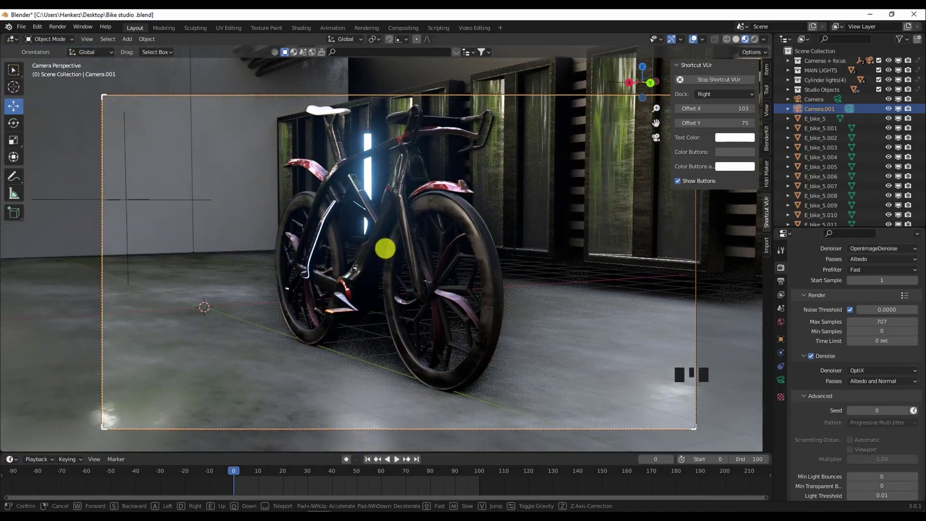
key(a)
key(e)
key(w)
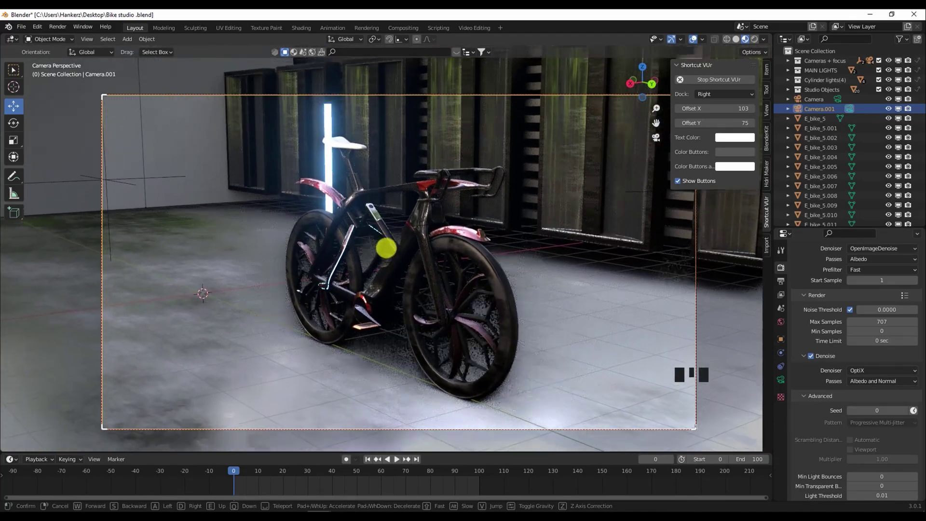
click(386, 248)
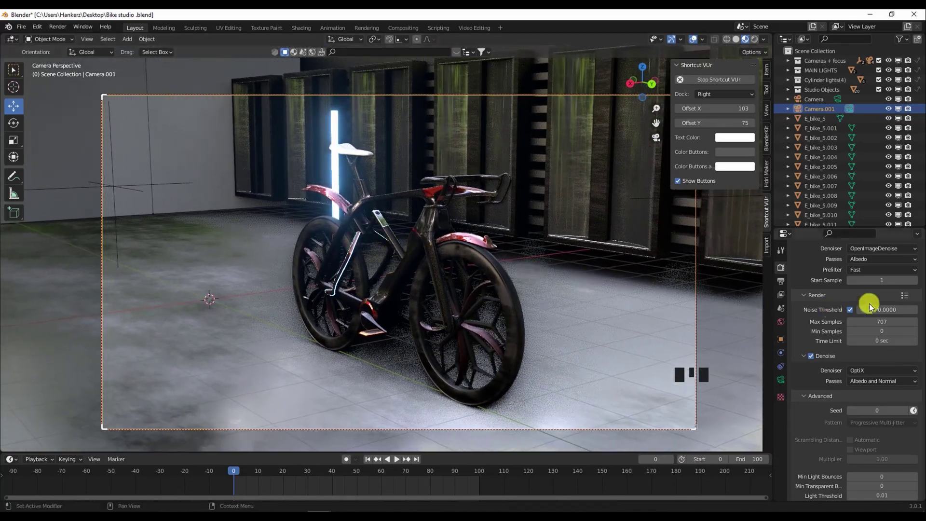
Set the camera's focal length to 40 mm and fly it closer so the bike fills more of the frame.
click(781, 383)
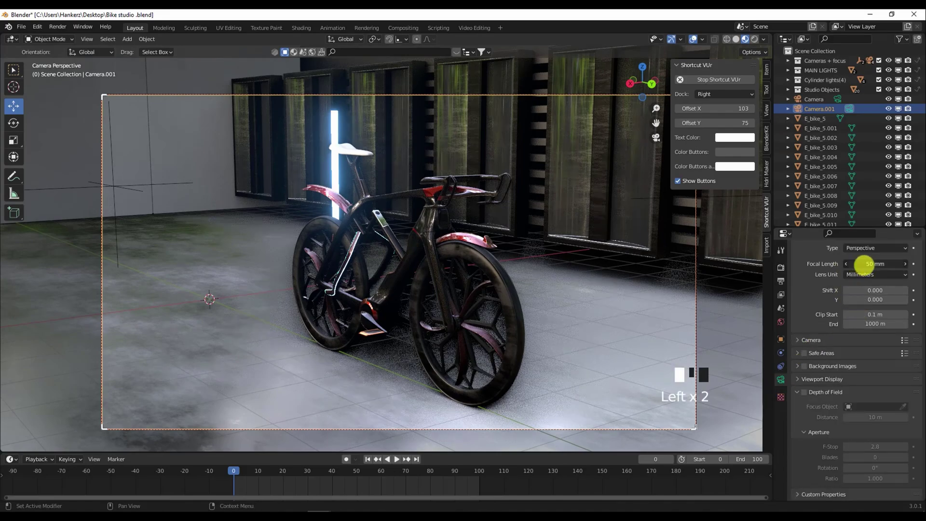
drag(862, 269, 856, 284)
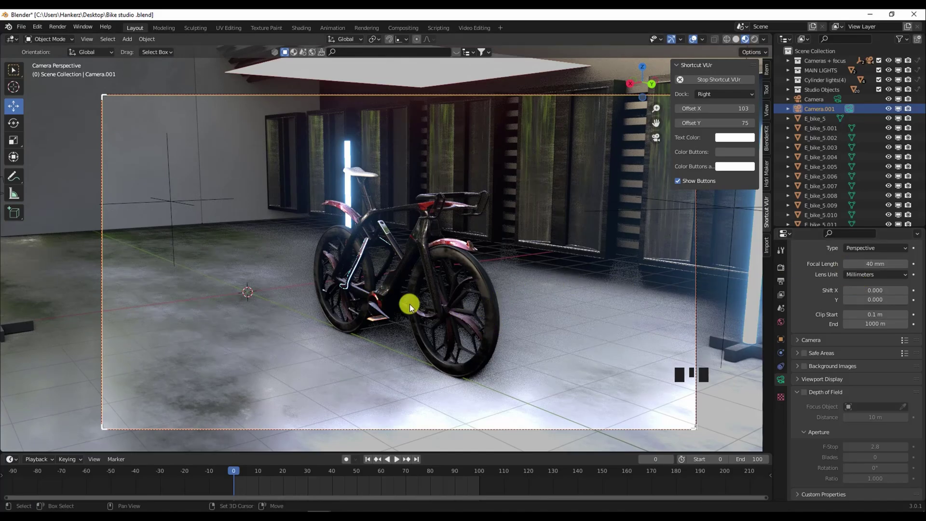
key(shift+grave)
key(w)
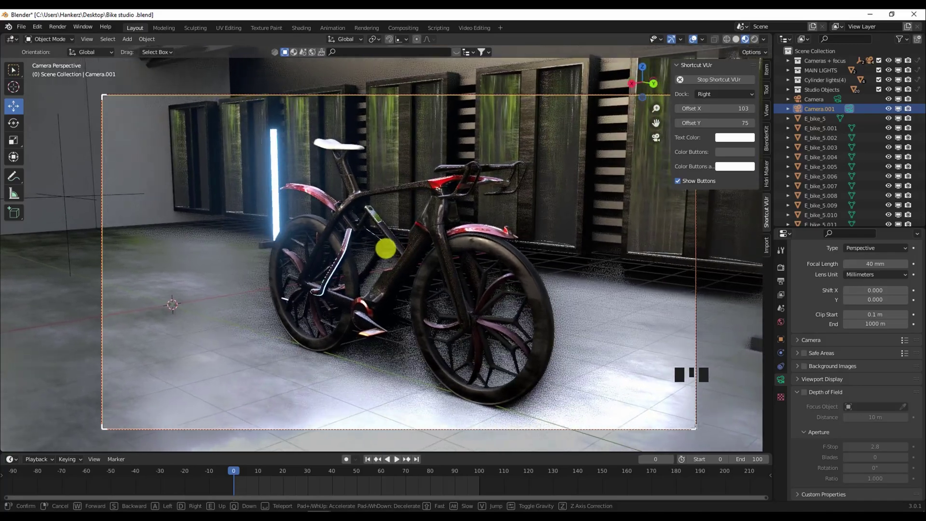
click(399, 365)
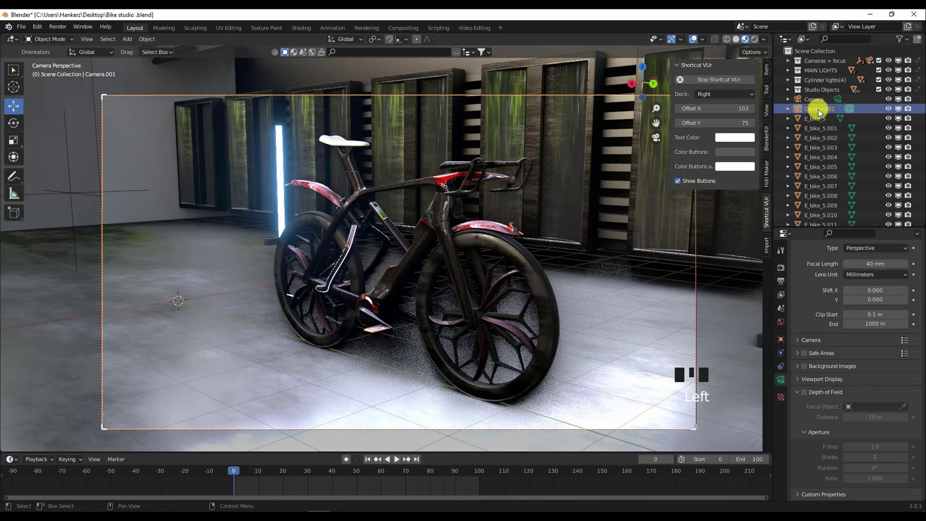
Add a timeline marker at frame 0 and bind the selected camera to it.
key(m)
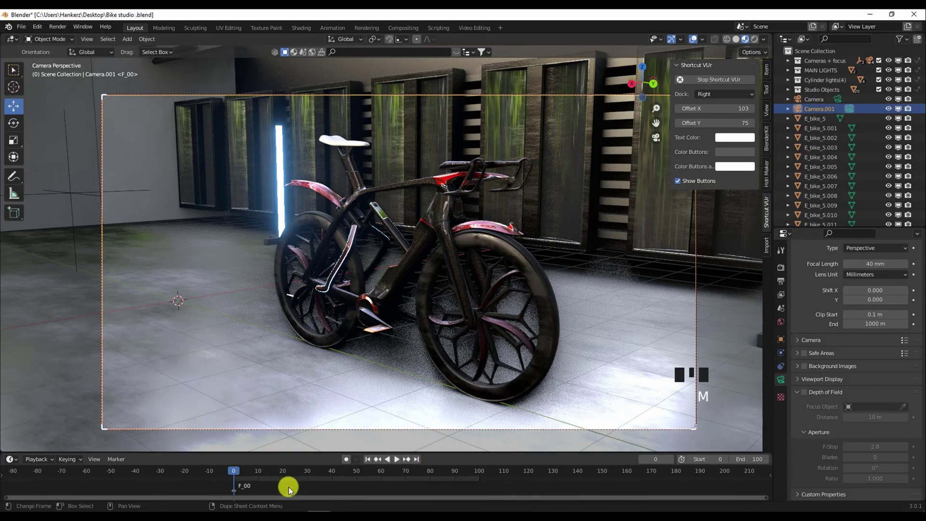
scroll(272, 479, up, 3)
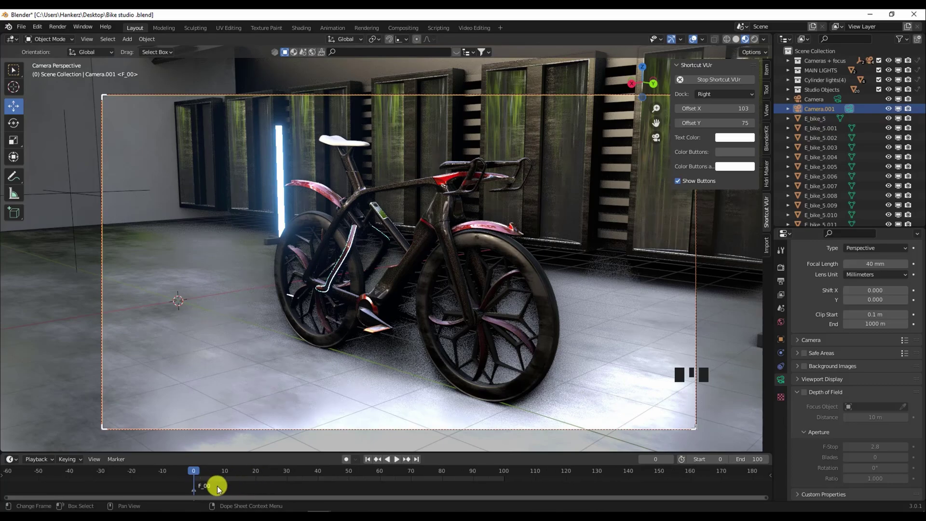
key(ctrl+b)
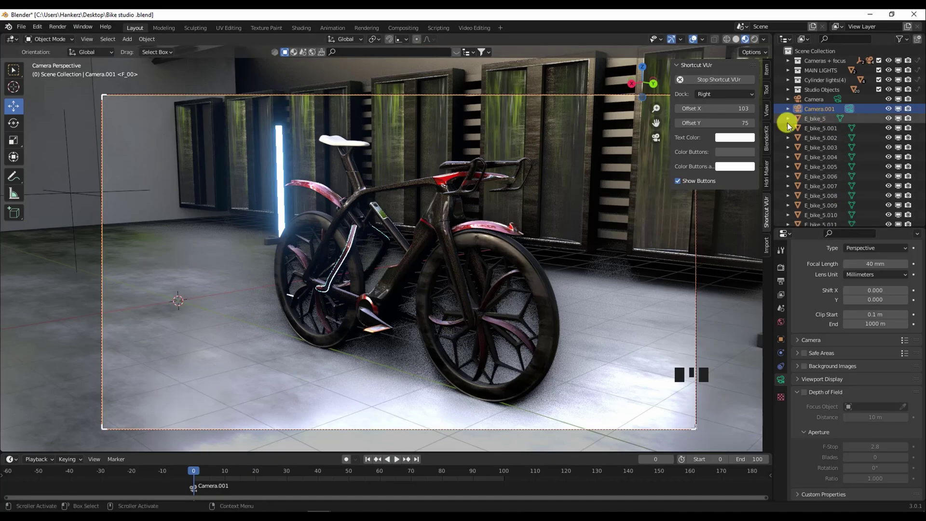
Add another camera, make it the active camera and look through it.
click(129, 42)
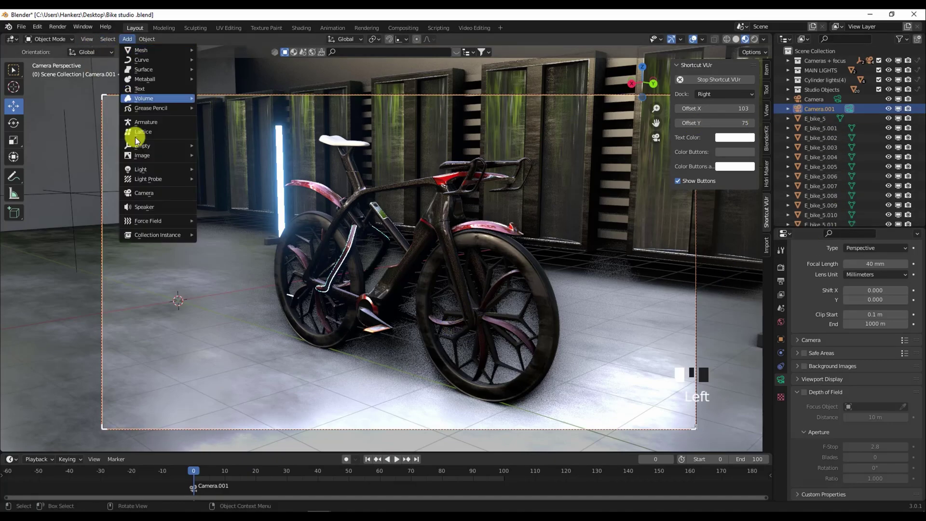
click(159, 195)
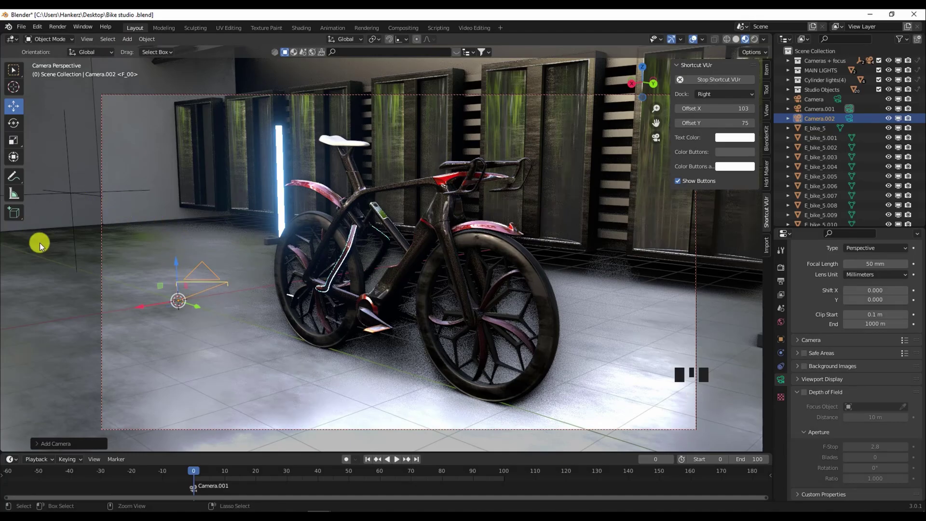
key(ctrl+KP_0)
Fly this camera to a low front three-quarter view of the bike with the front wheel on the left.
key(shift+grave)
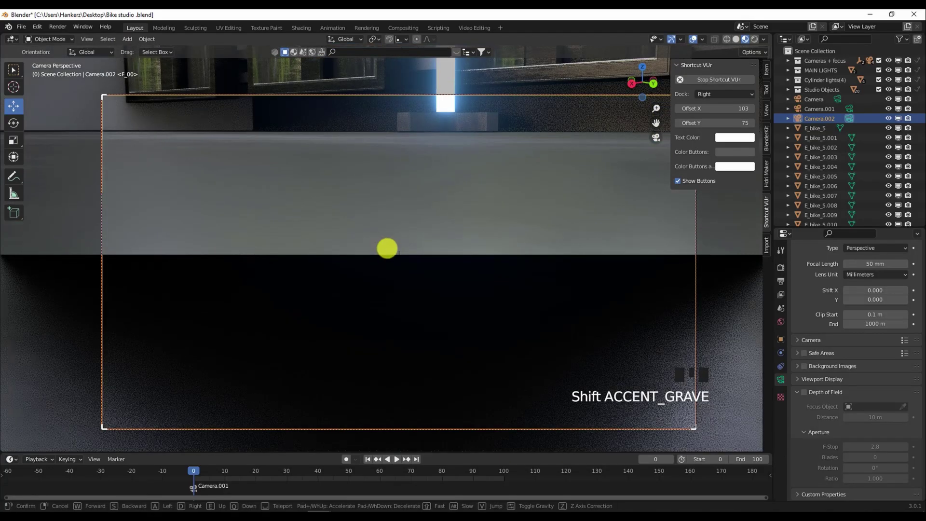
key(s)
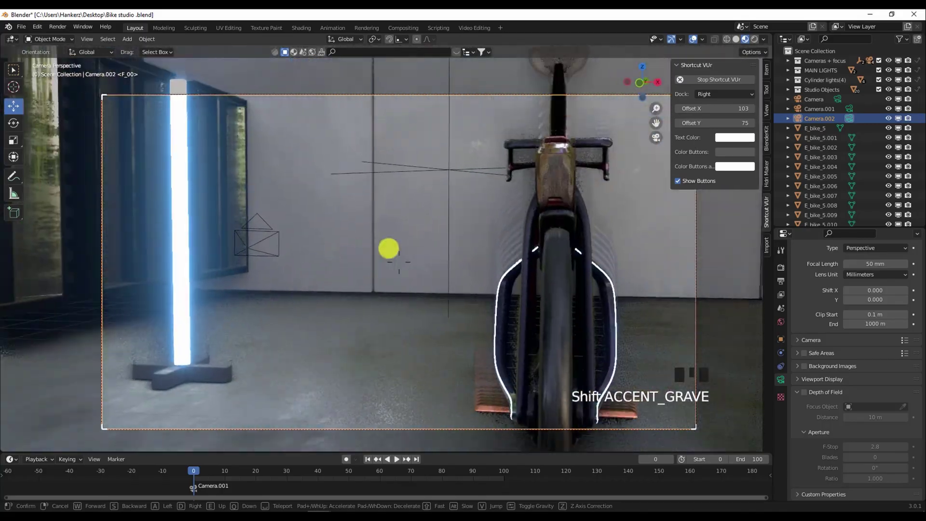
key(a)
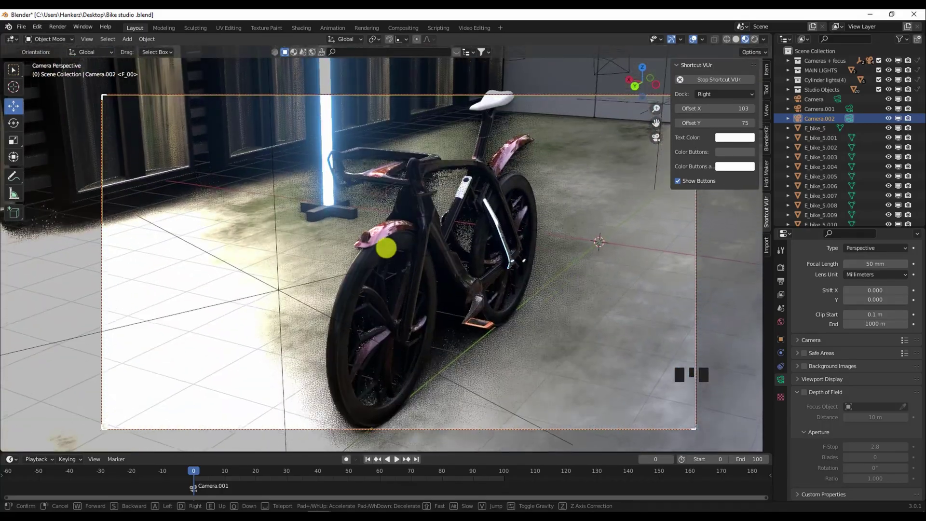
key(d)
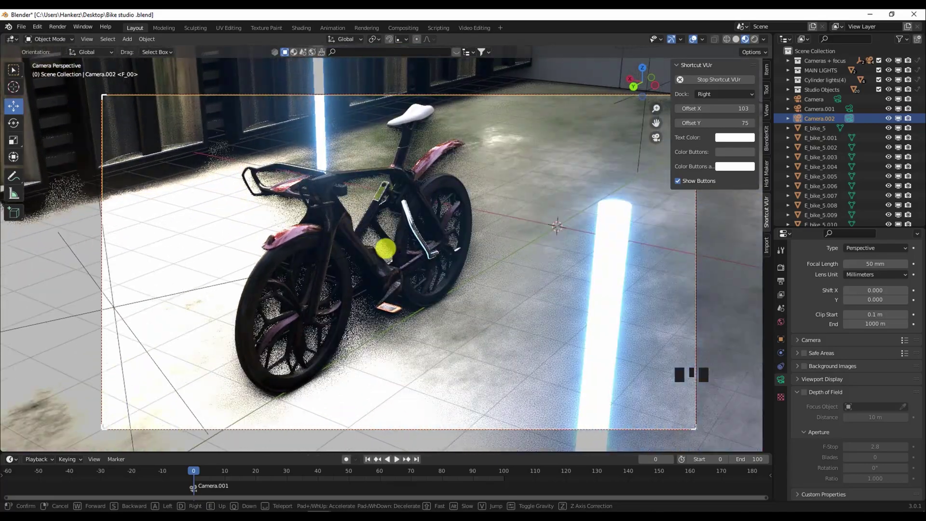
key(e)
key(q)
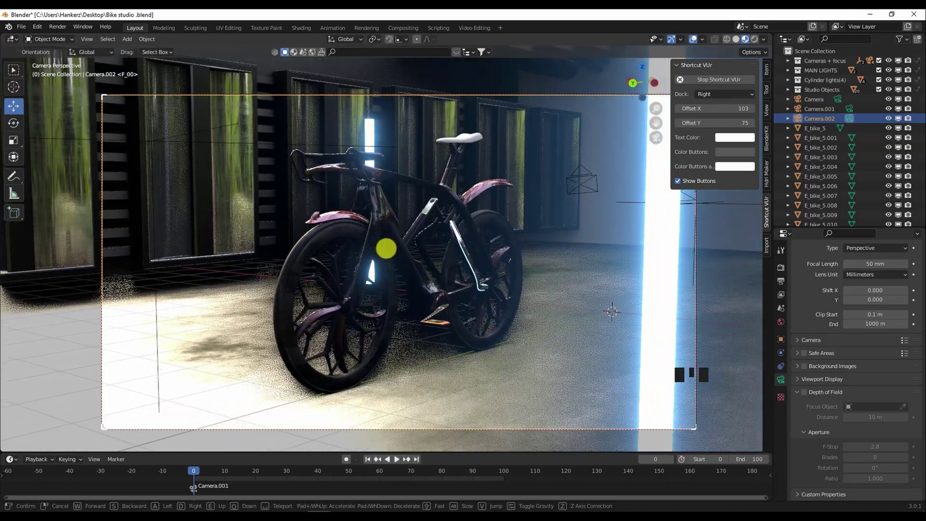
click(386, 247)
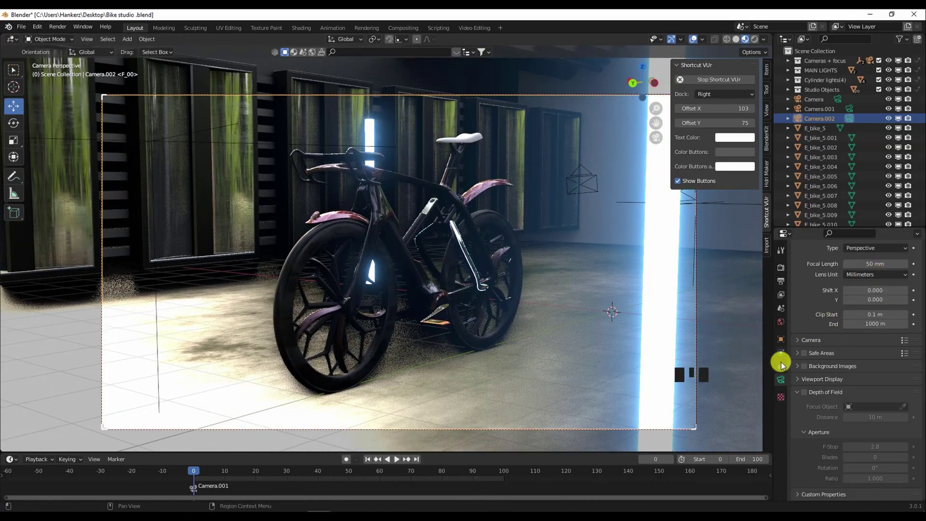
Set Camera.002's focal length to 41 mm and fly it closer so the bike fills more of the frame.
drag(889, 263, 878, 265)
key(shift+grave)
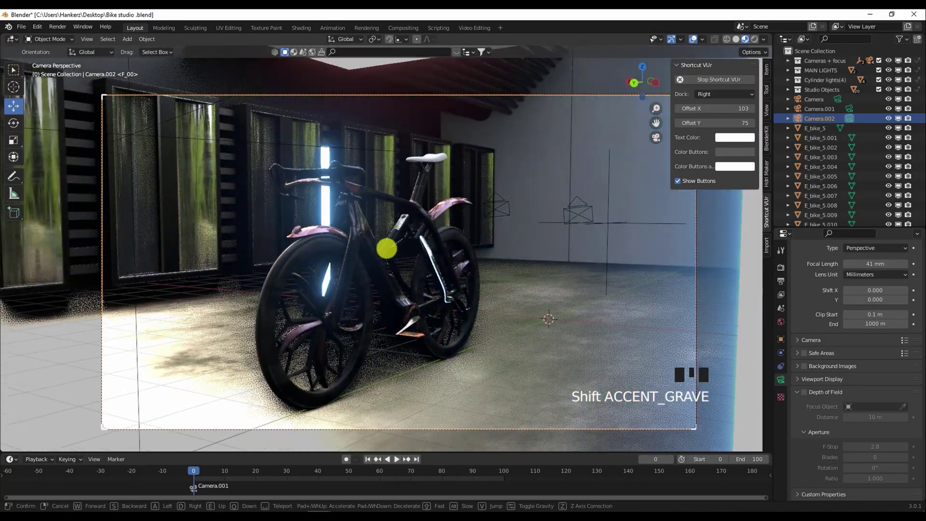
click(387, 249)
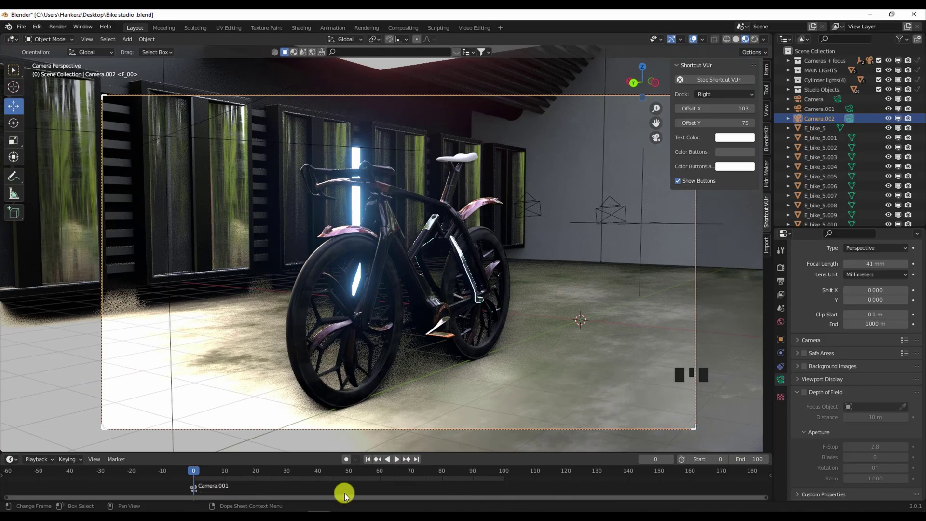
Select Camera.001, make it the active camera and look through it.
click(832, 109)
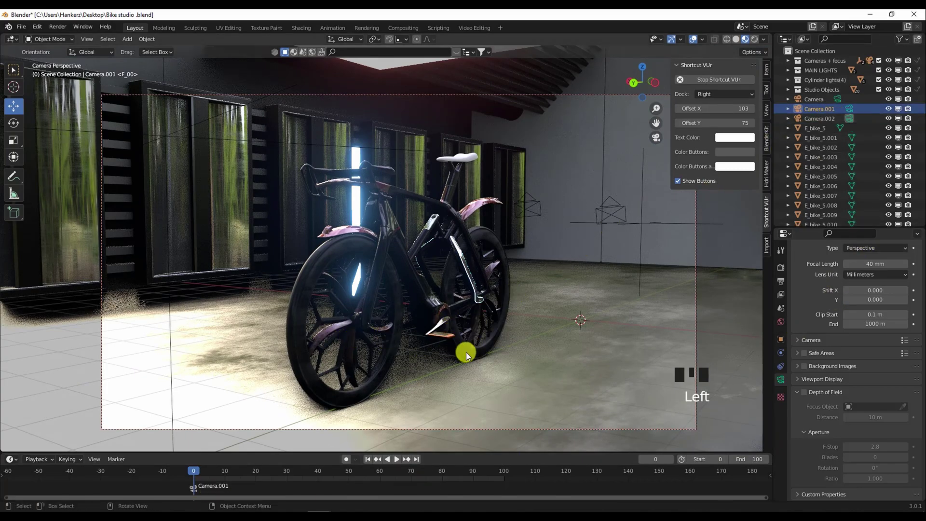
click(828, 110)
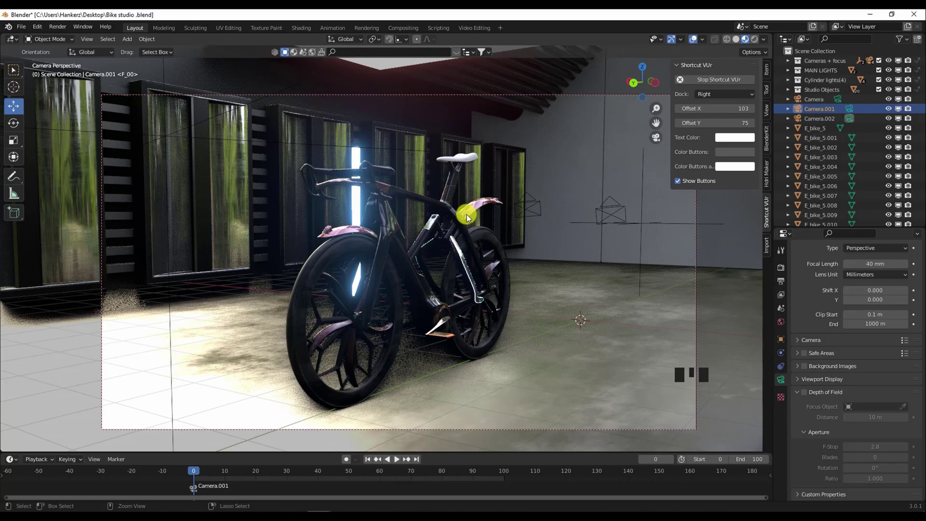
key(ctrl+KP_0)
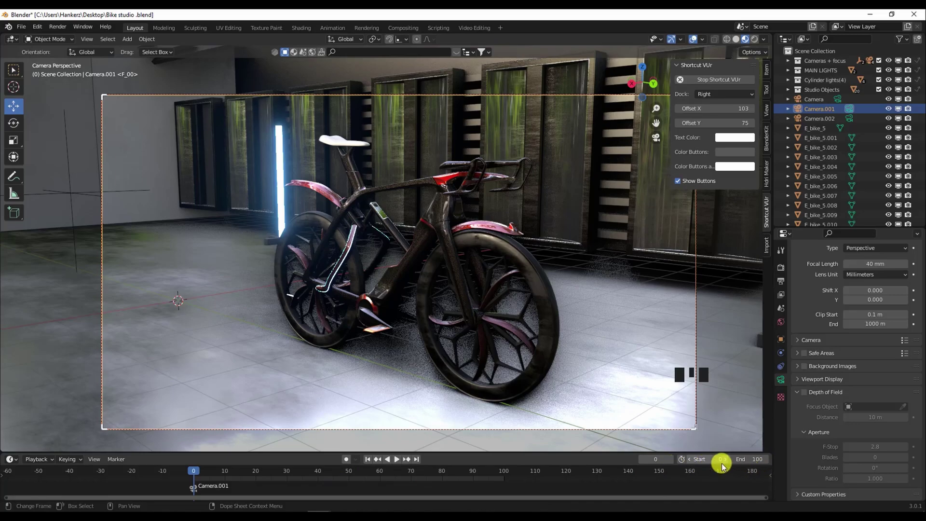
Set the animation's end frame to 201 and enlarge the timeline area.
drag(756, 459, 805, 464)
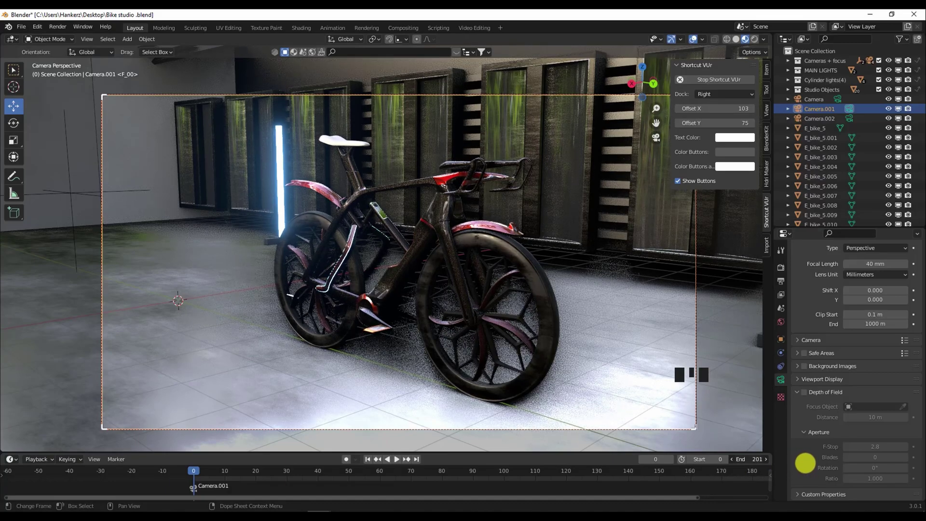
scroll(326, 482, up, 1)
drag(335, 451, 347, 413)
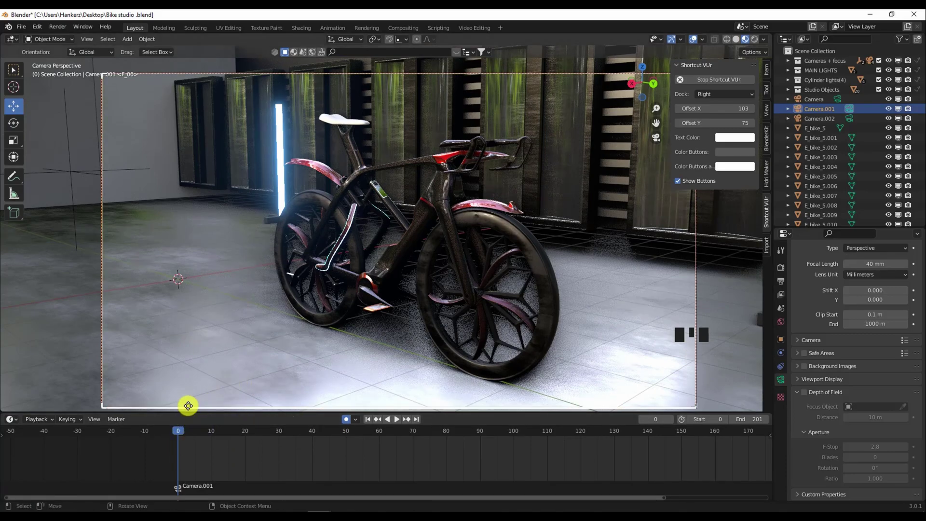
With auto keying on, fly Camera.001 slightly at frame 0 to record its starting keyframe.
key(shift+grave)
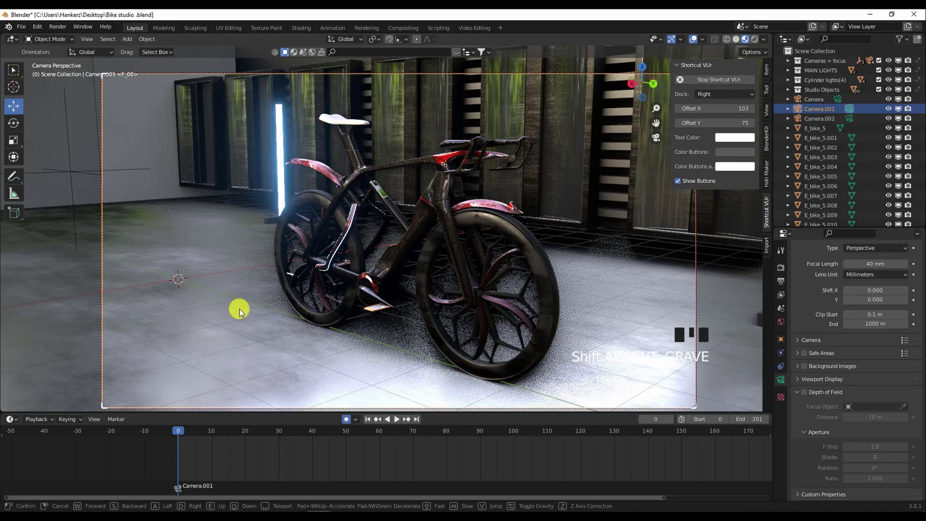
mouse_move(387, 228)
click(389, 231)
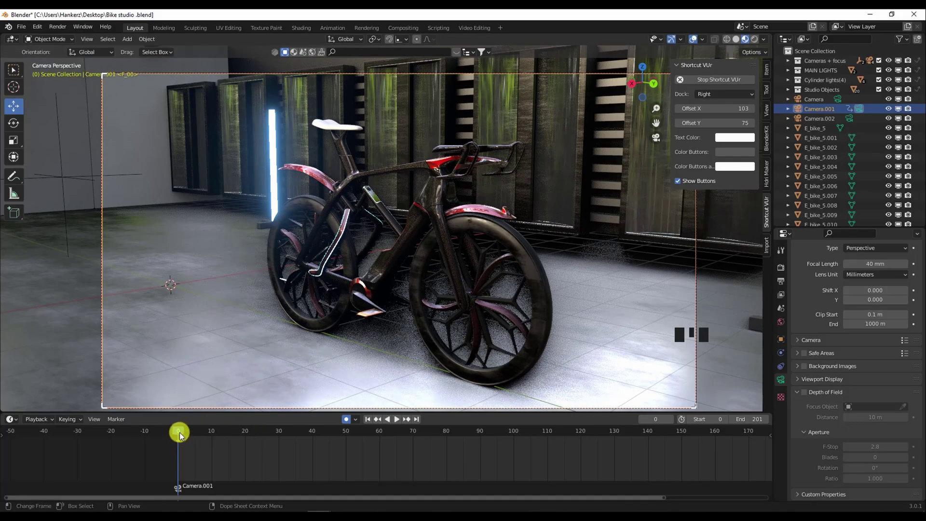
Go to frame 30 and fly Camera.001 around to a low rear three-quarter view of the bike, recording a keyframe.
drag(180, 432, 283, 437)
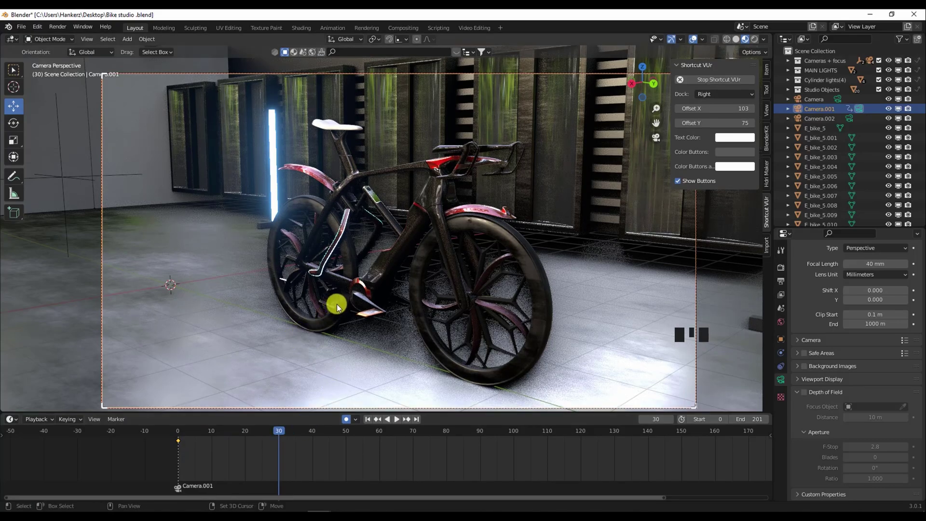
key(shift+grave)
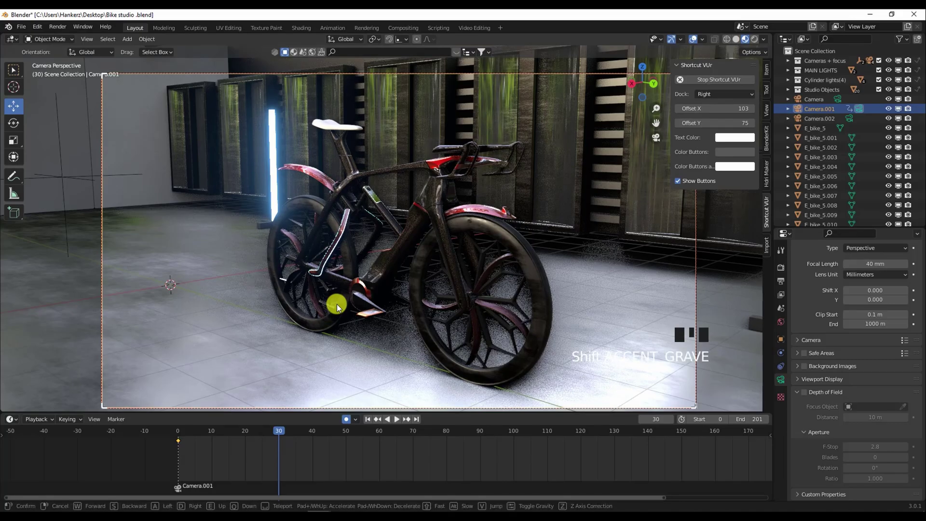
key(a)
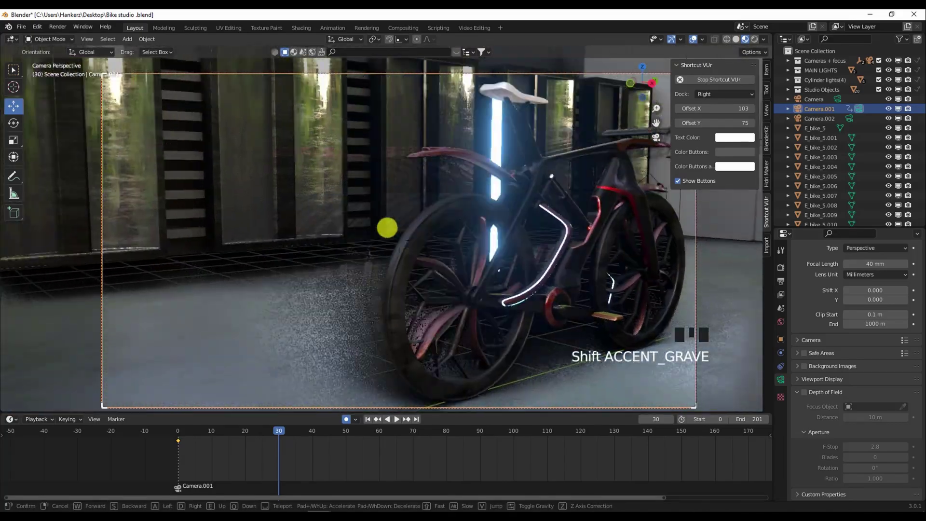
key(w)
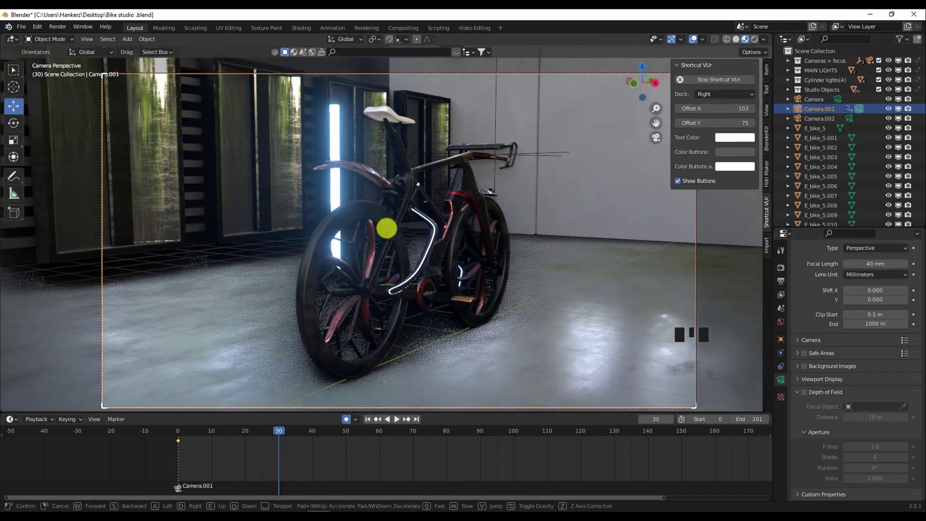
key(w)
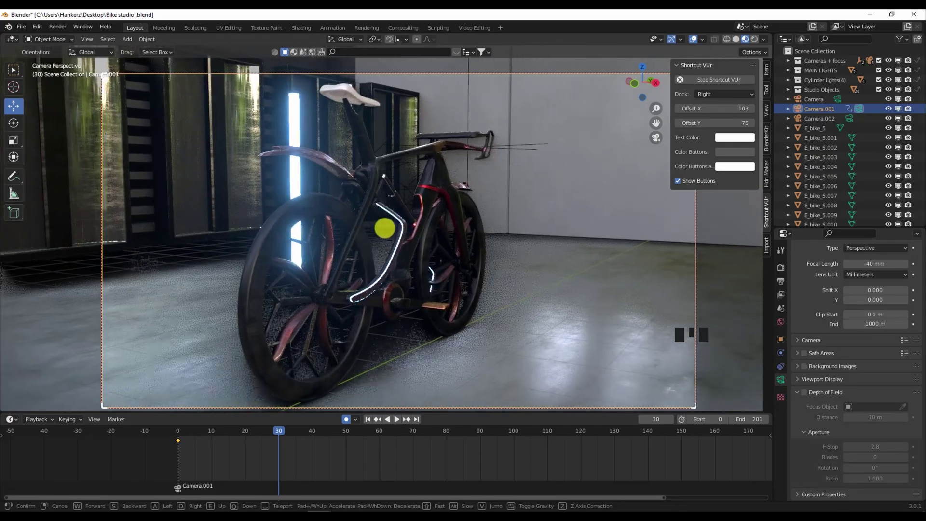
key(q)
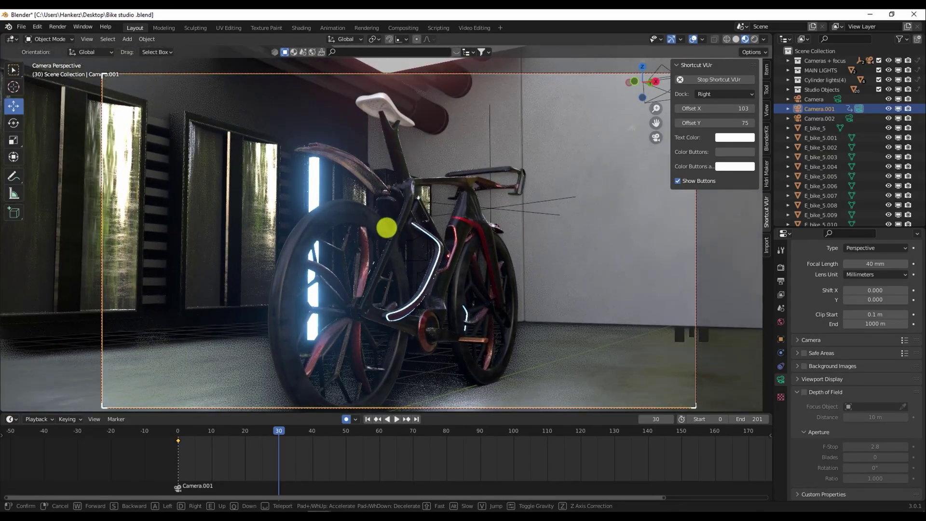
click(348, 313)
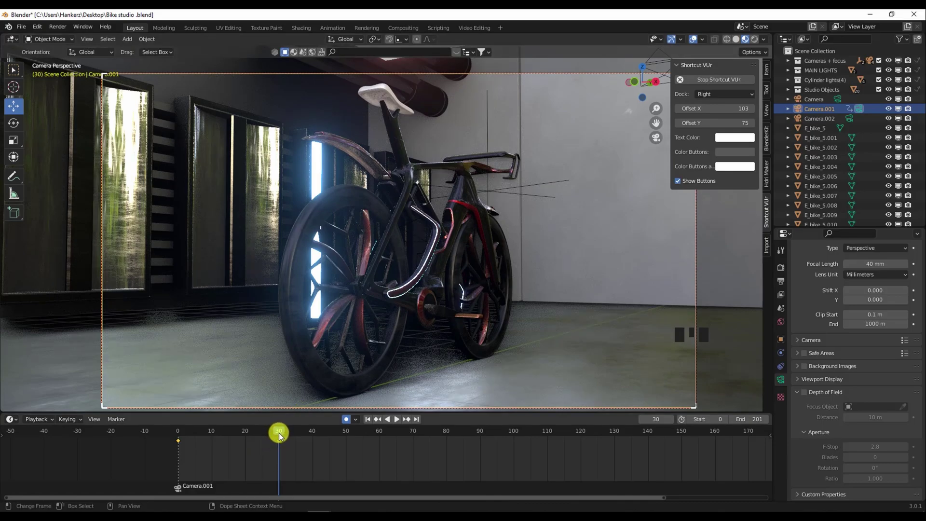
Return to frame 0 and fly Camera.001 to a raised front three-quarter view of the bike, with the front wheel on the right.
drag(282, 436, 177, 440)
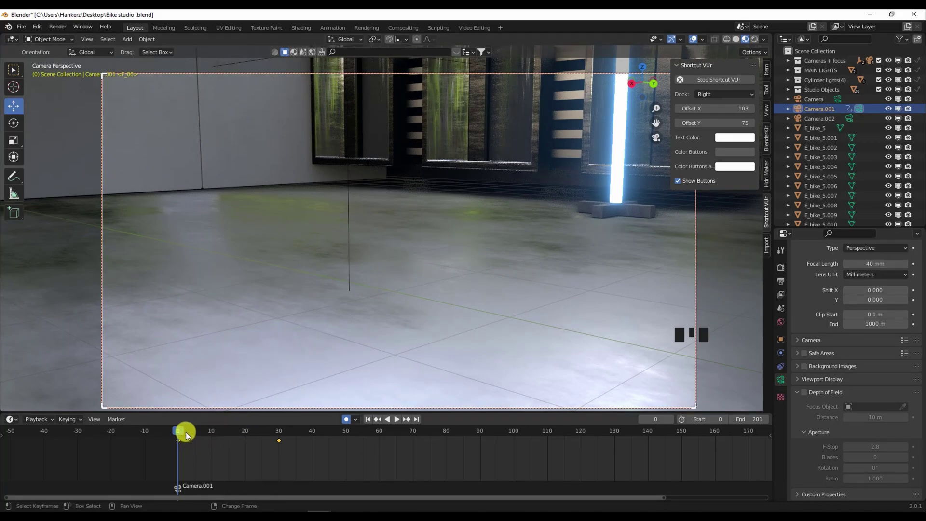
key(shift+grave)
mouse_move(399, 239)
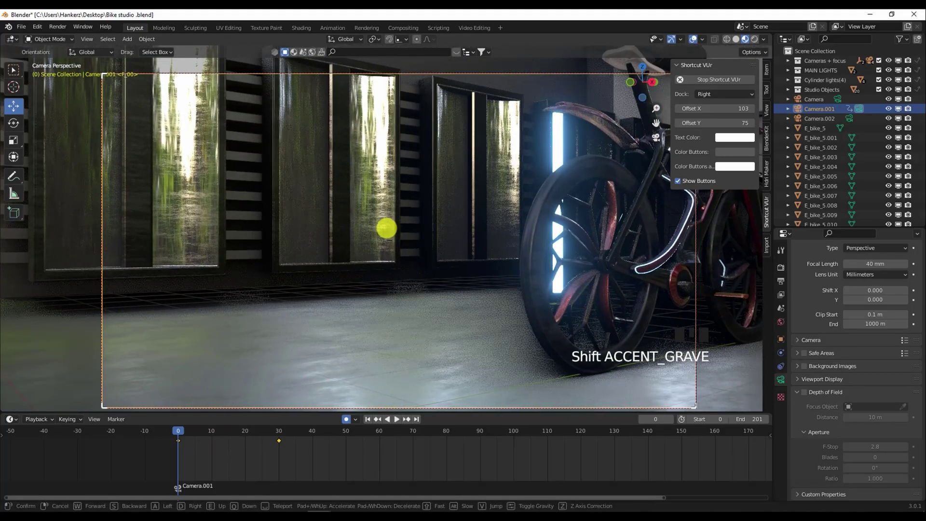
key(d)
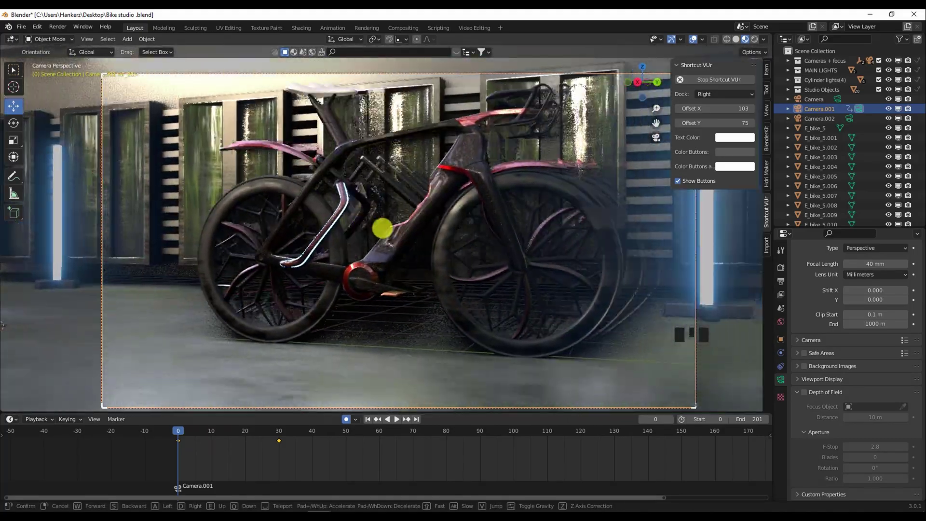
key(e)
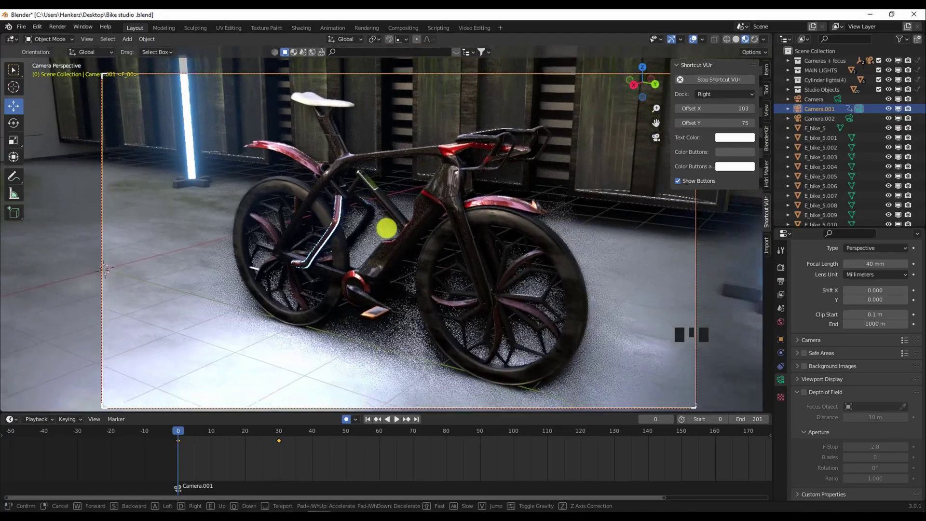
click(385, 228)
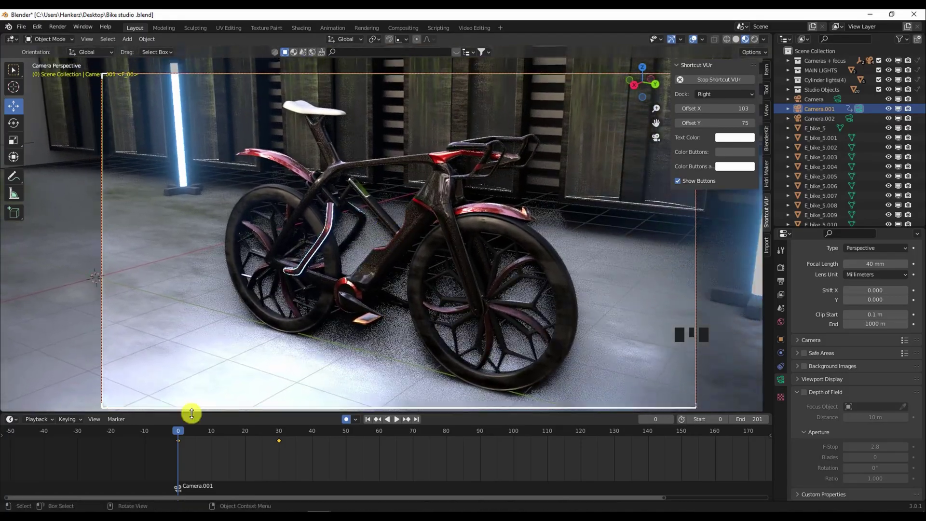
Play the camera animation from frame 0 twice to check the move between the two keyframes.
click(178, 433)
mouse_move(180, 435)
mouse_down()
mouse_move(271, 441)
mouse_move(196, 444)
mouse_move(284, 441)
mouse_move(193, 441)
mouse_move(194, 429)
mouse_up()
click(392, 419)
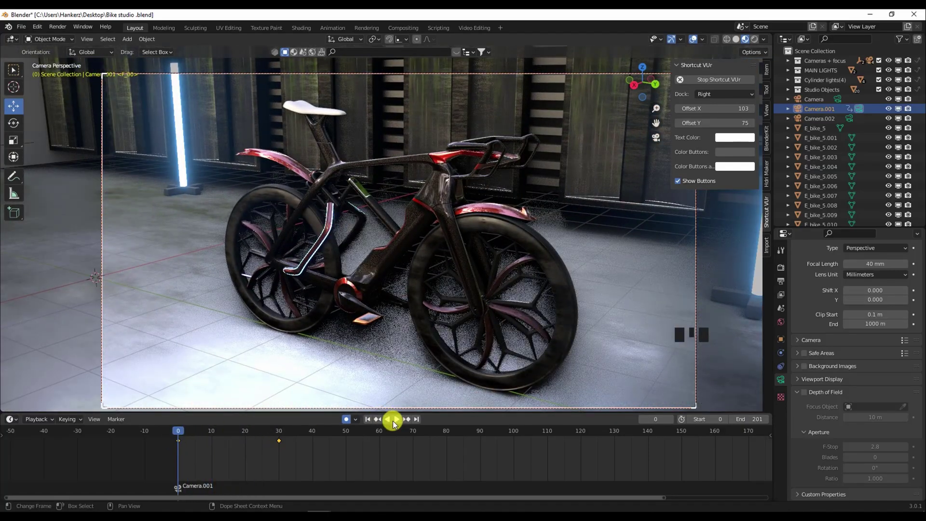
click(397, 420)
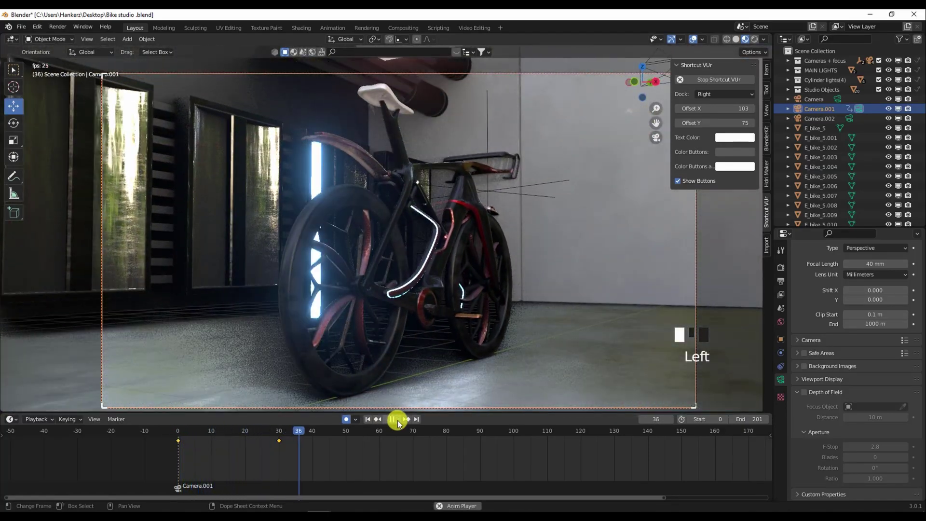
click(396, 419)
click(367, 419)
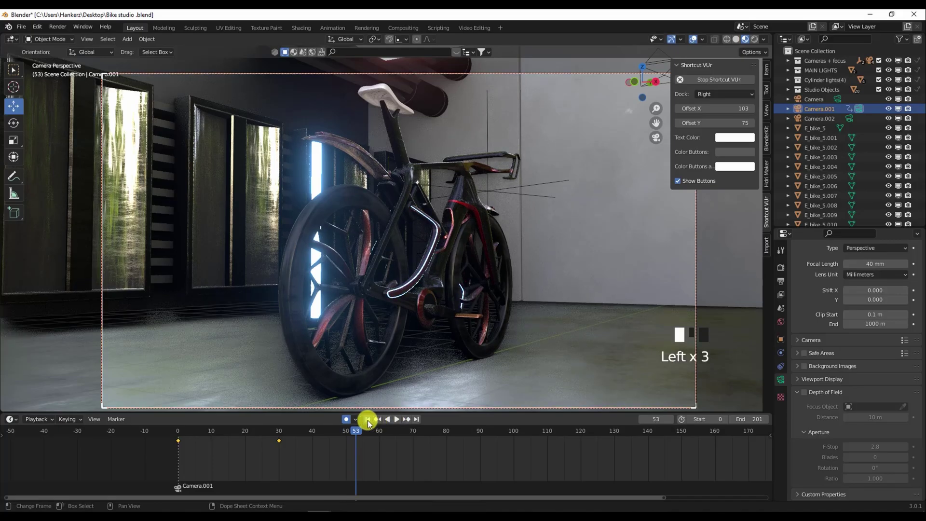
click(396, 419)
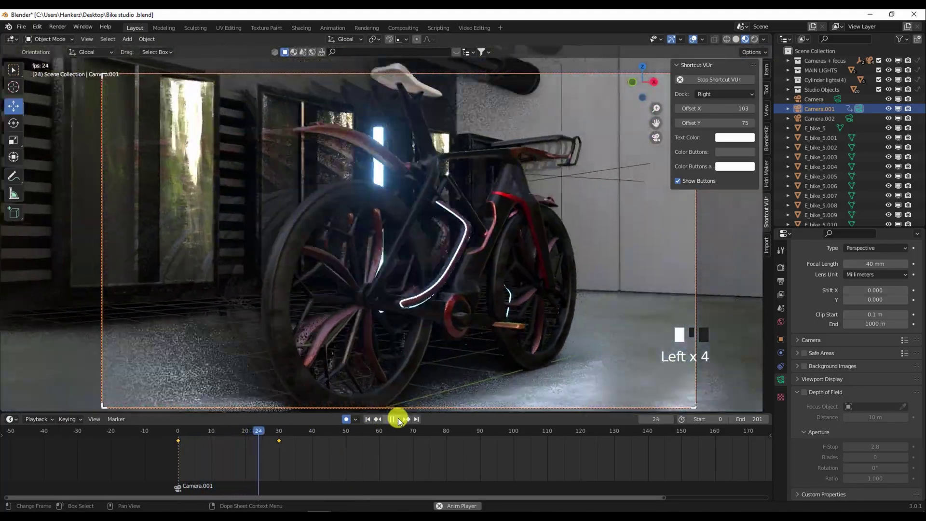
click(396, 420)
Show Camera.001's transform values and insert a keyframe at frame 30.
drag(311, 439, 276, 433)
click(281, 441)
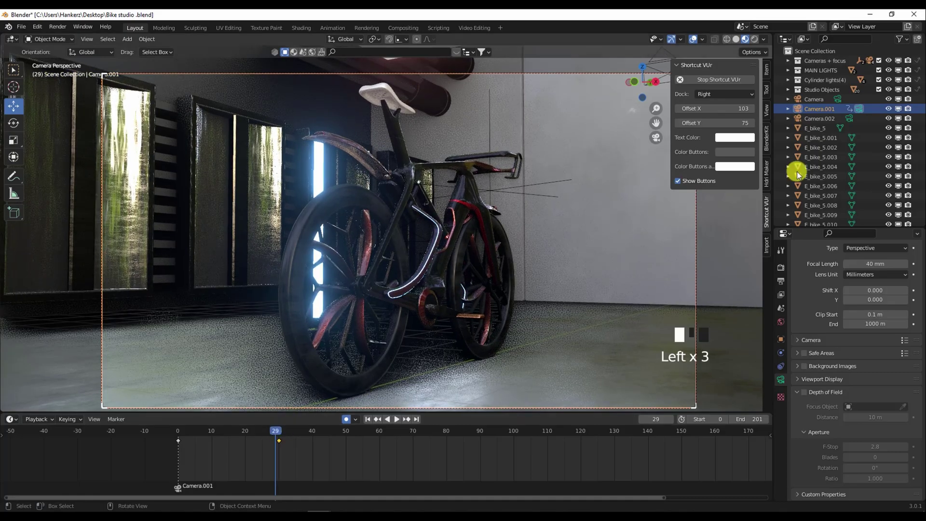
click(764, 76)
drag(277, 431, 275, 432)
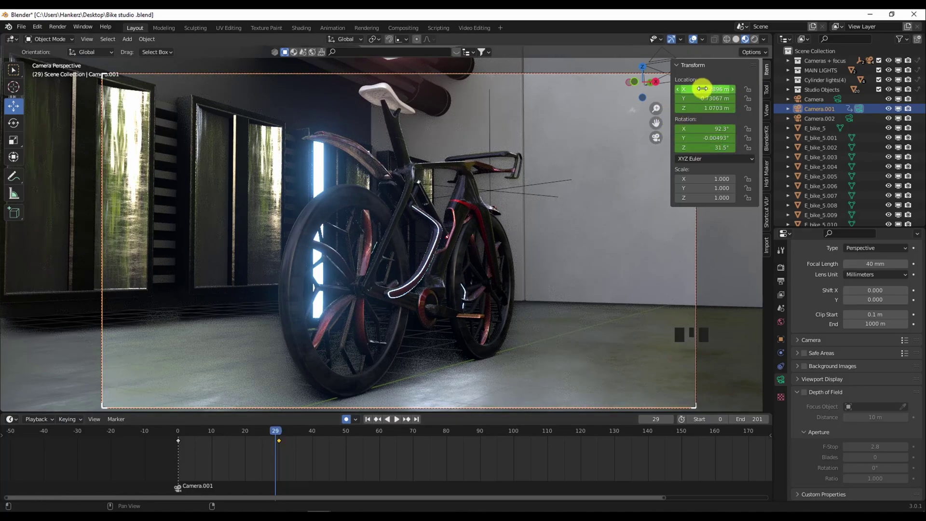
mouse_move(264, 428)
mouse_down()
mouse_move(273, 462)
mouse_move(278, 433)
mouse_up()
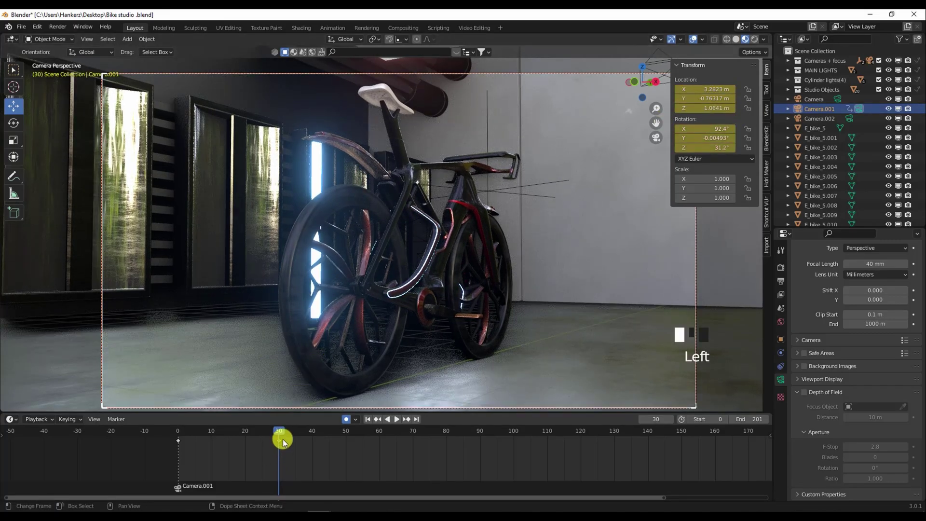
key(i)
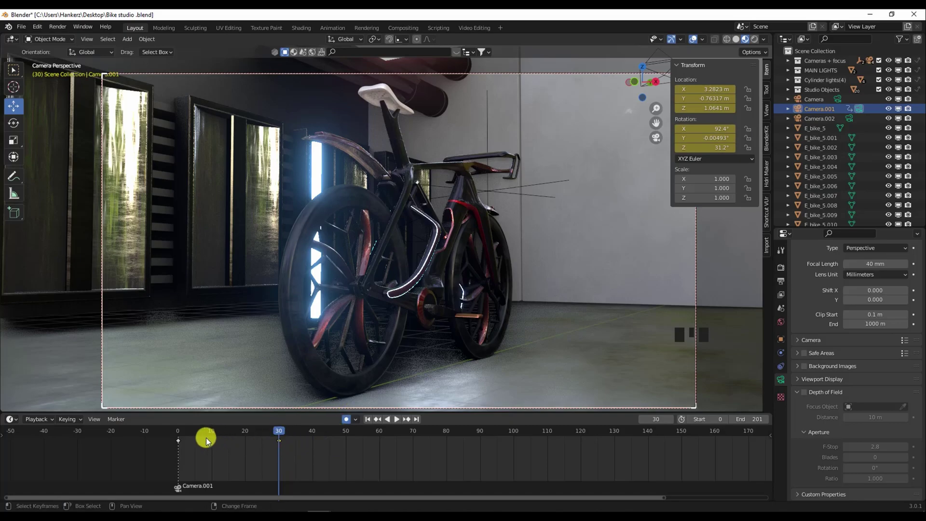
At frame 30, fly Camera.001 farther back and higher, to about X 3.89 m, Y -1.42 m, Z 2.29 m, updating its keyframe.
key(shift+grave)
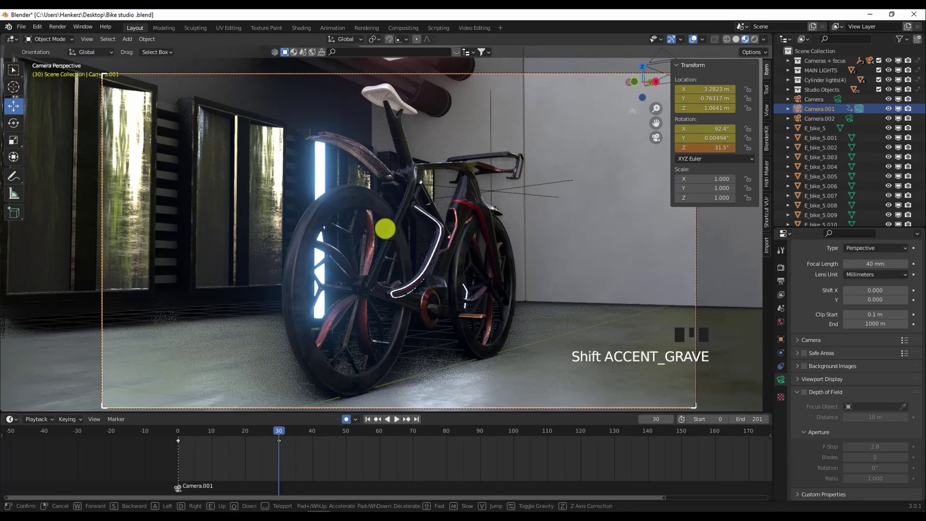
key(s)
key(e)
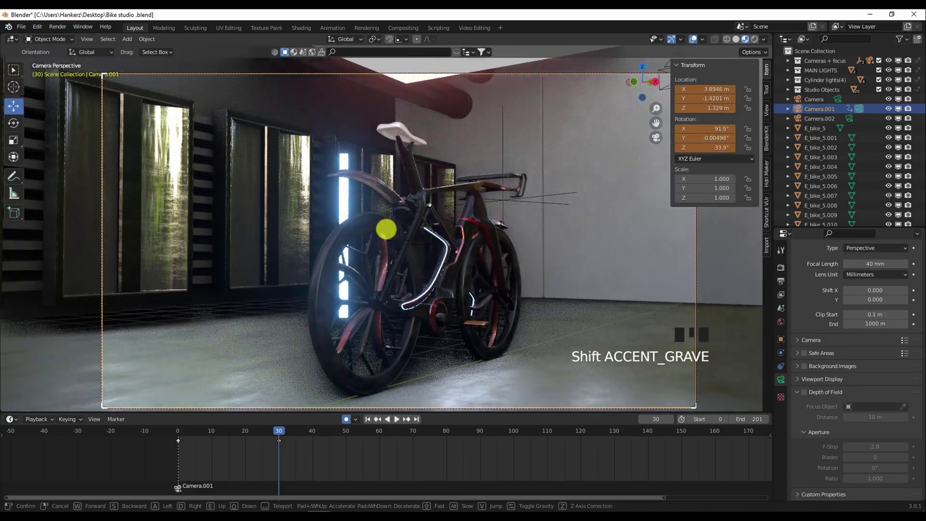
key(e)
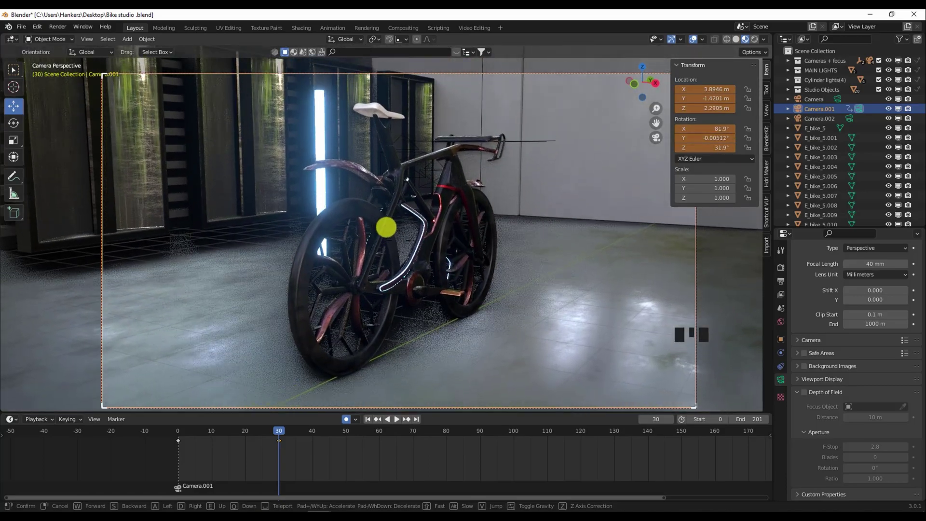
click(385, 228)
mouse_move(280, 440)
mouse_down()
mouse_move(172, 456)
mouse_move(279, 464)
mouse_move(178, 479)
mouse_move(261, 477)
mouse_move(172, 487)
mouse_move(247, 475)
mouse_move(283, 457)
mouse_up()
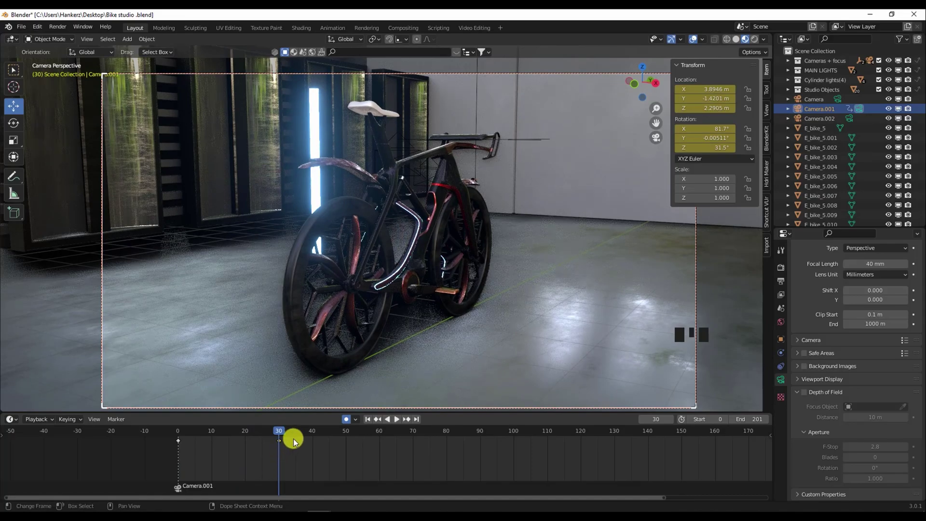
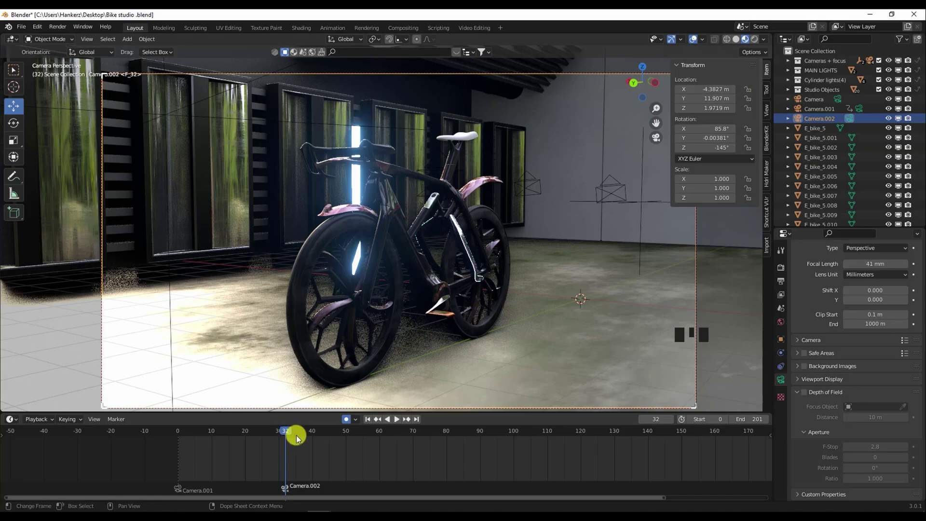
Enable automatic keyframing and tilt Camera.002 slightly downward at frame 32, to about 85.5° X rotation.
click(346, 419)
key(shift+grave)
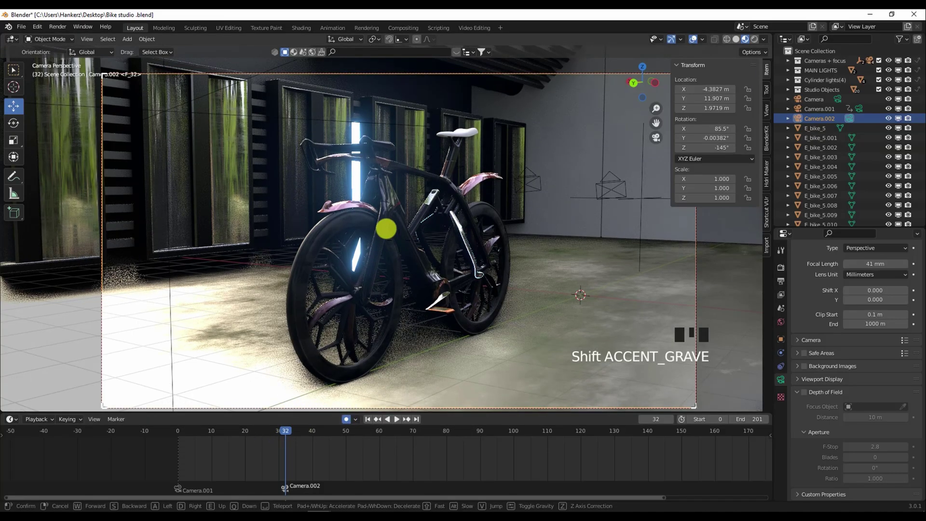
click(386, 229)
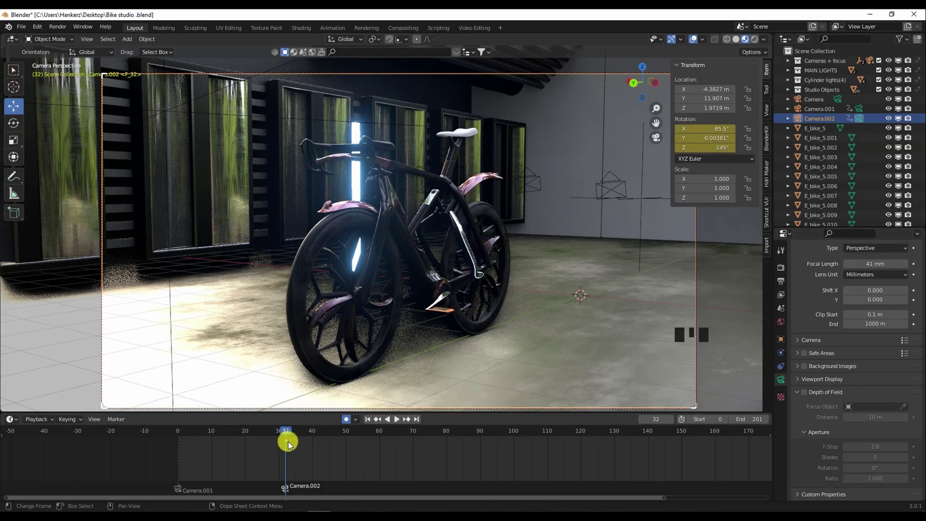
At frame 33, fly Camera.002 slightly back to about X -4.41 m, Y 11.95 m, Z 1.98 m, keying its location.
drag(287, 430, 288, 429)
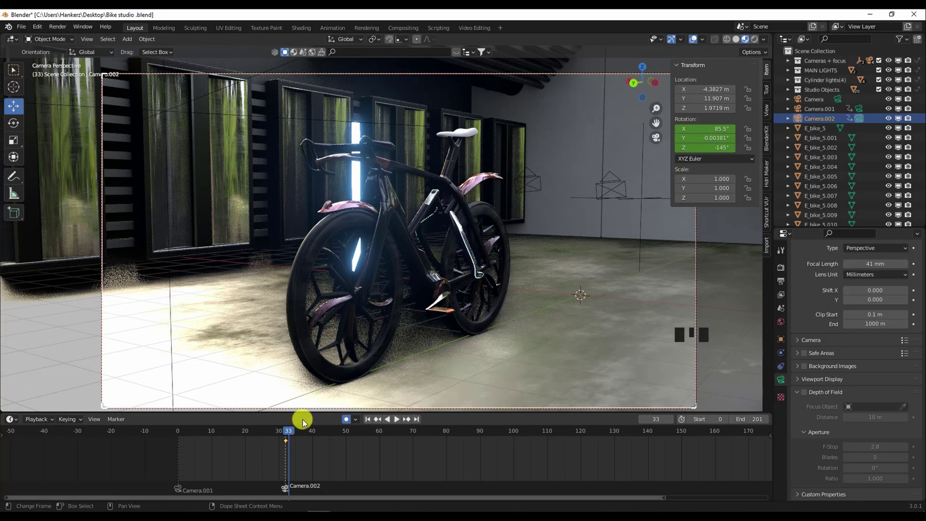
key(shift+grave)
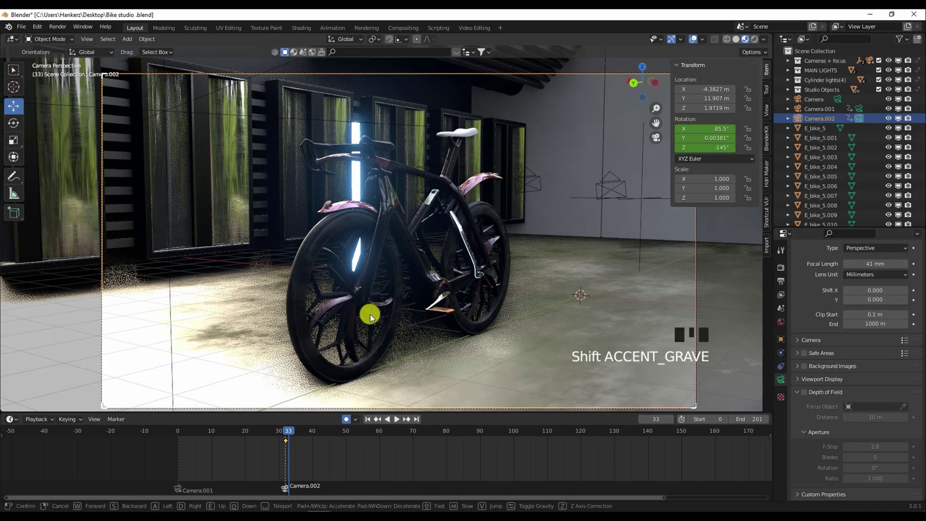
click(289, 428)
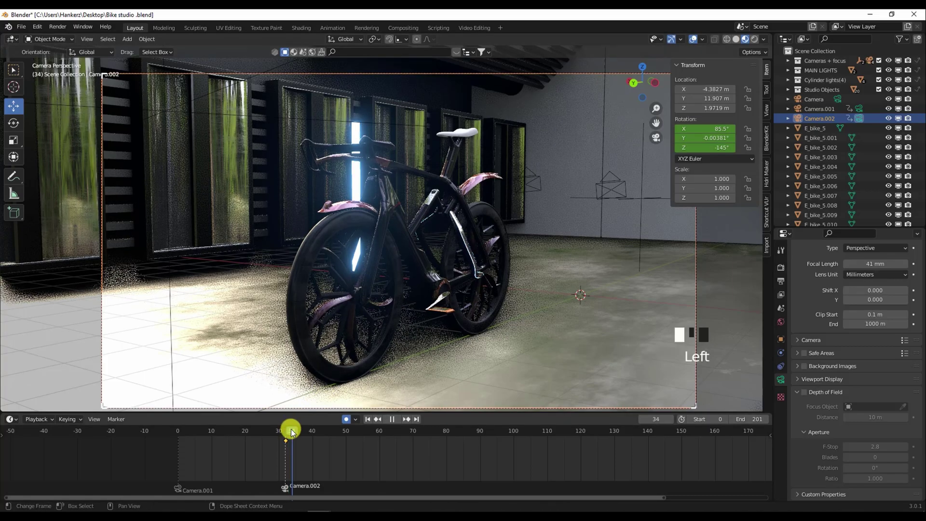
key(shift+grave)
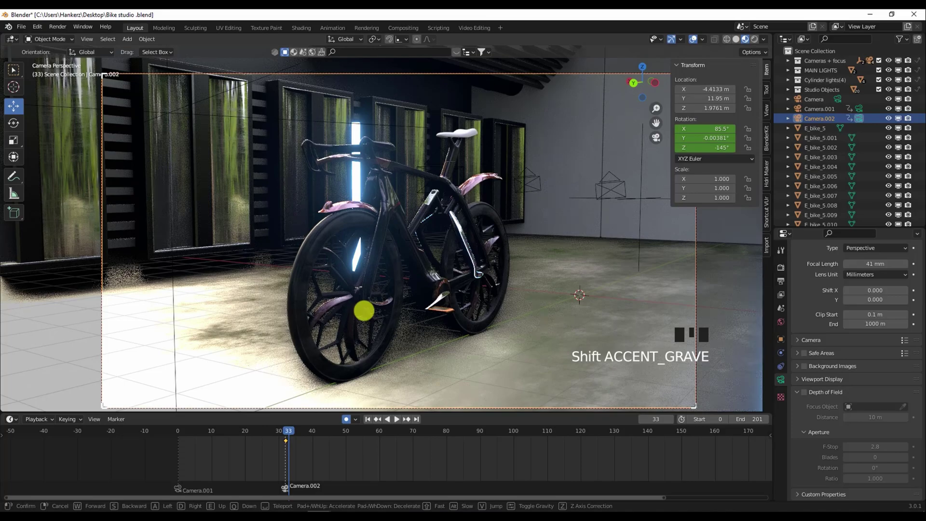
At frame 60, fly Camera.002 around to a close rear three-quarter view of the bike, about X -2.56 m, Y 0.34 m, Z 2.13 m.
drag(288, 430, 304, 429)
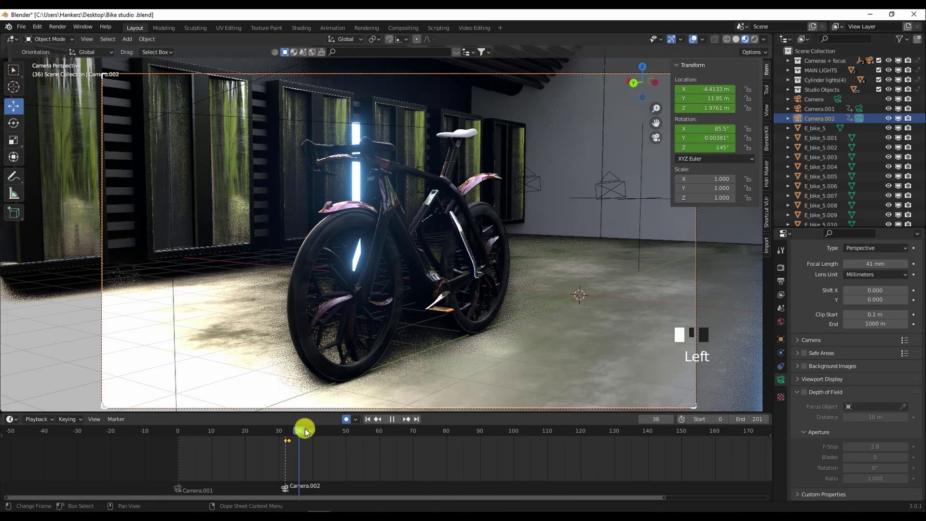
drag(366, 440, 380, 451)
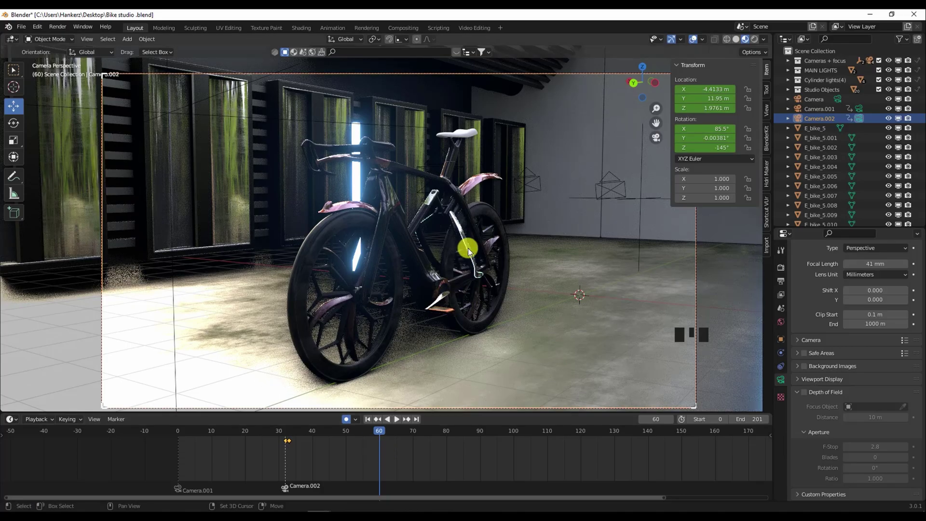
key(shift+grave)
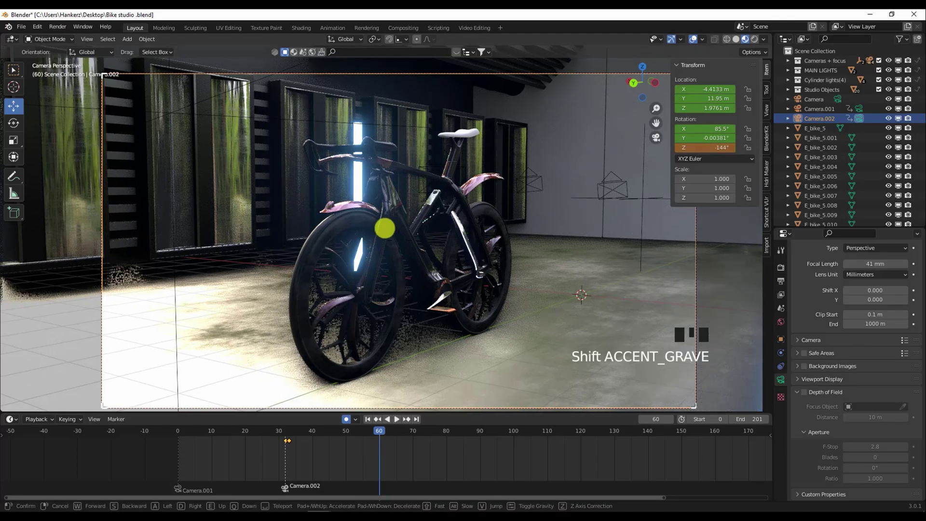
key(d)
key(w)
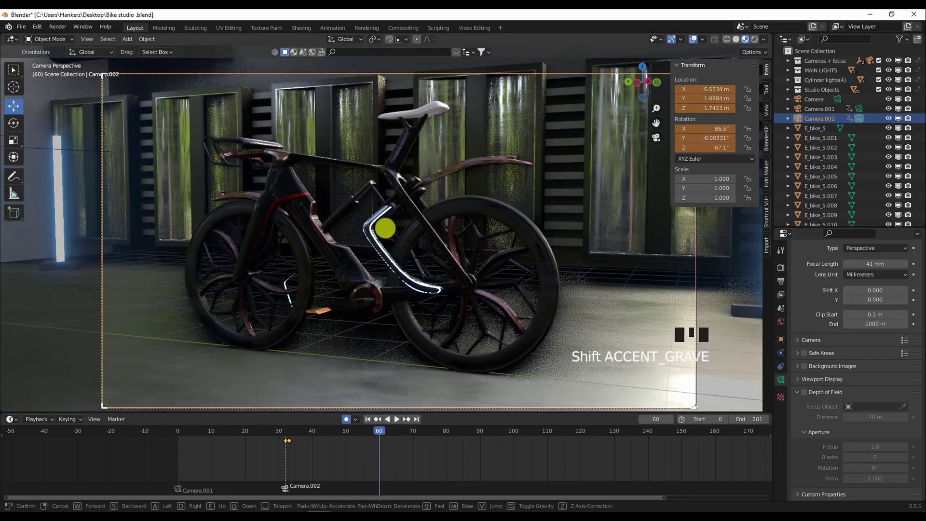
key(d)
key(e)
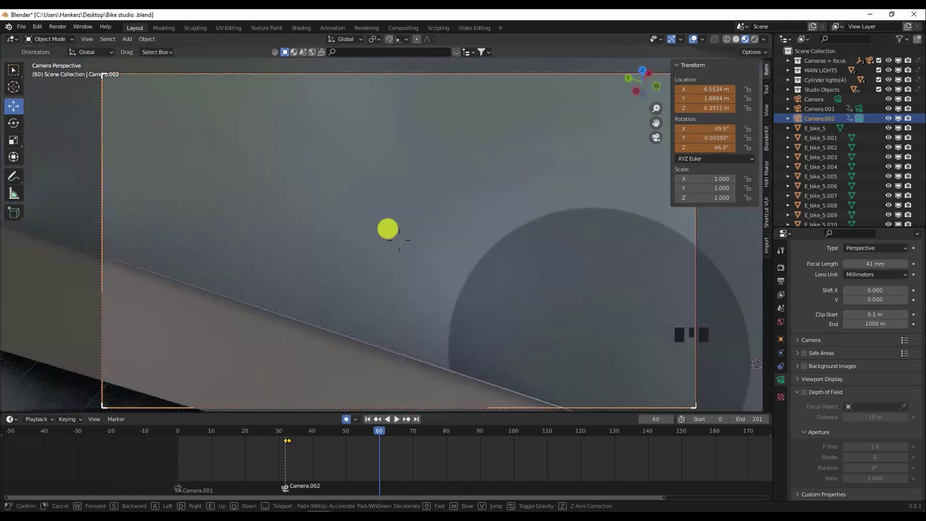
key(w)
key(d)
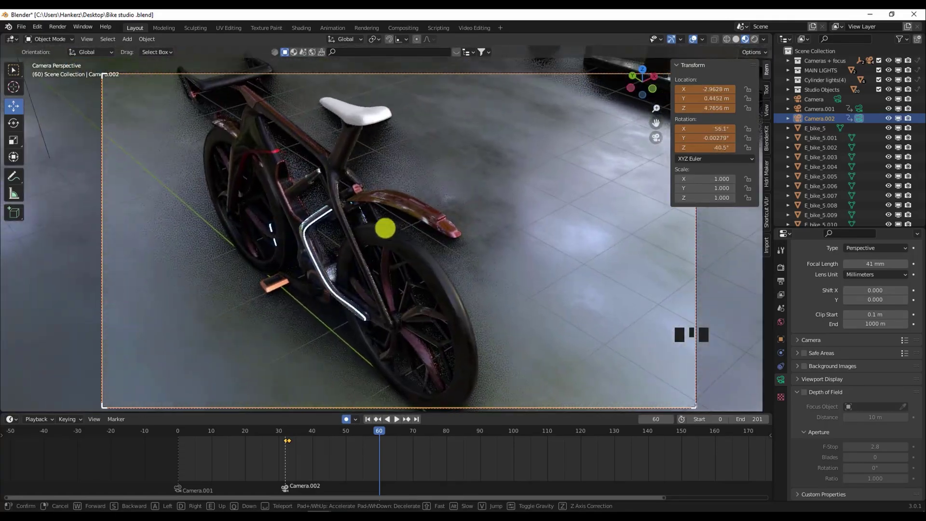
key(s)
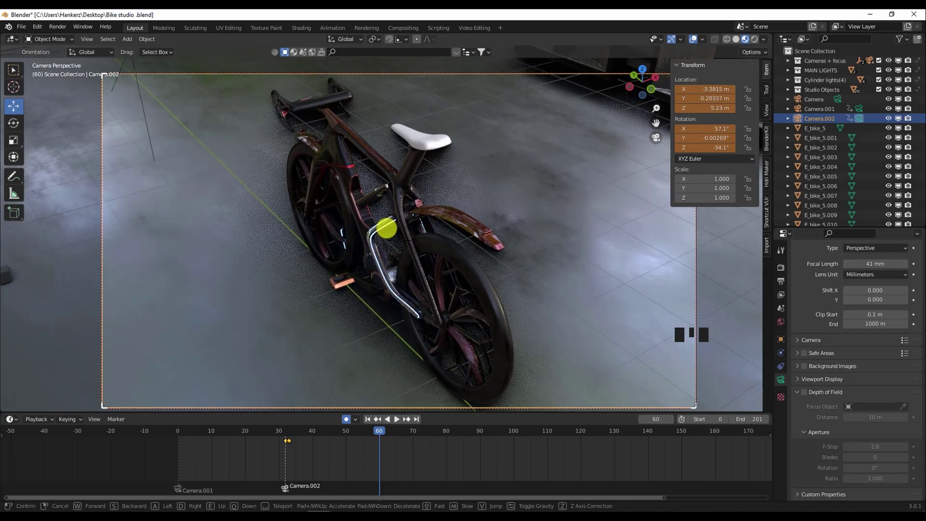
key(e)
key(q)
key(s)
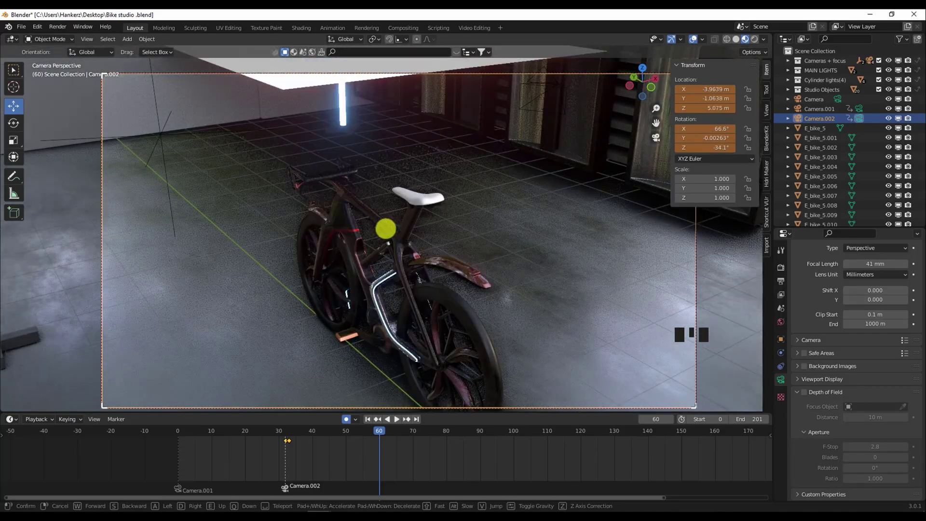
key(d)
key(a)
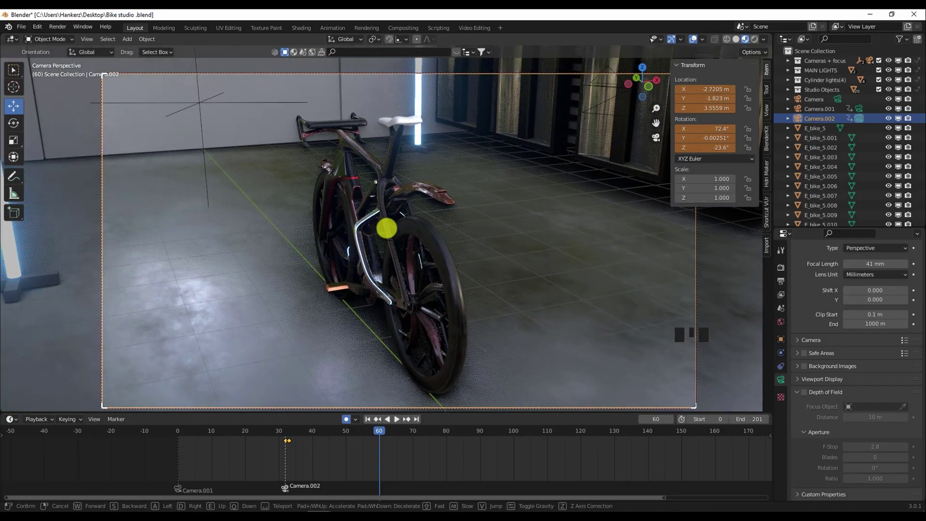
key(w)
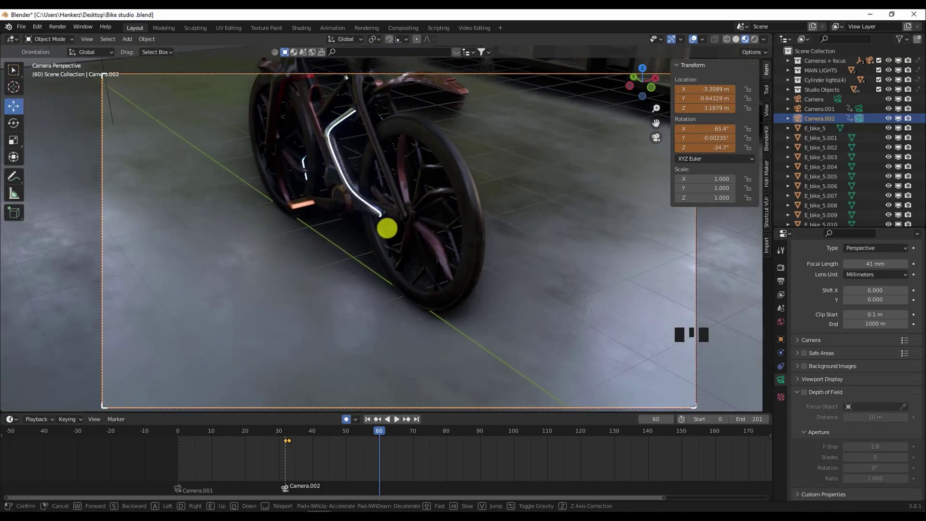
key(s)
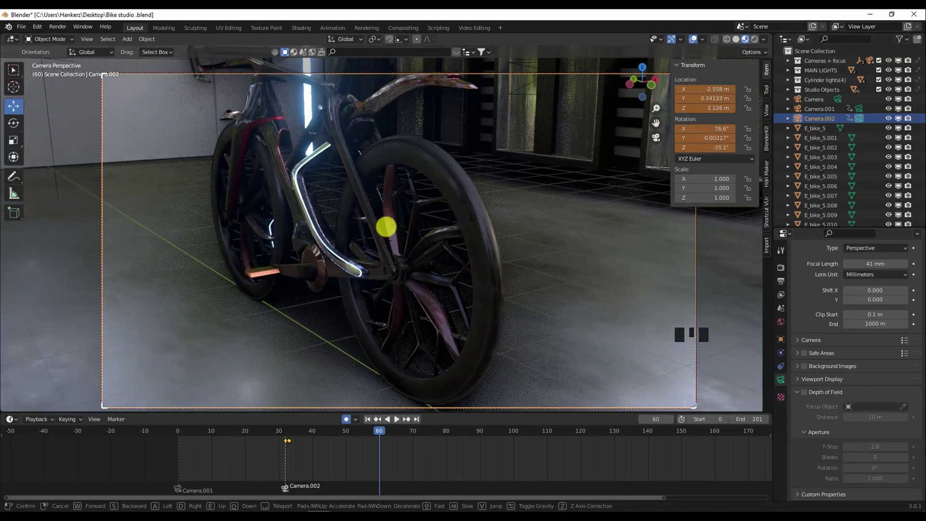
click(402, 369)
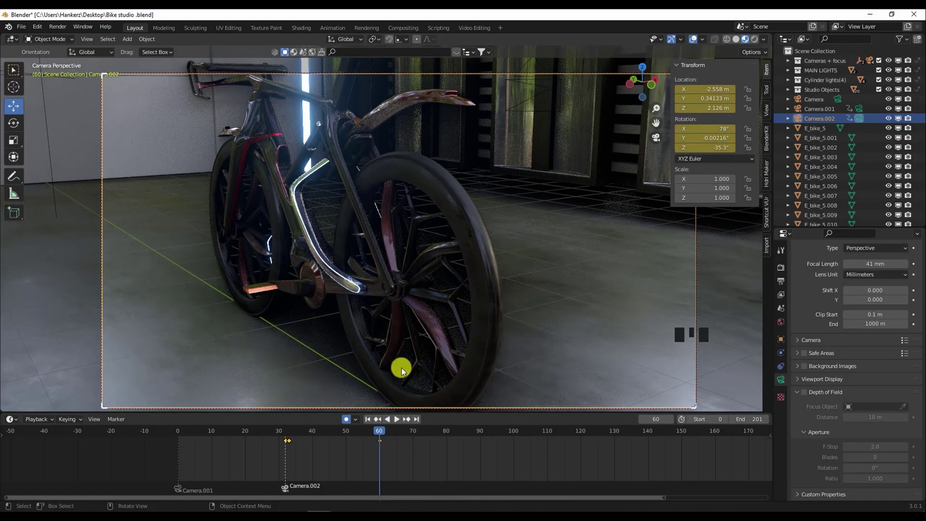
Play the animation from frame 0 to check the switch from Camera.001 to Camera.002 and the second camera's move.
mouse_move(379, 433)
mouse_down()
mouse_move(286, 464)
mouse_move(375, 456)
mouse_move(366, 460)
mouse_move(335, 463)
mouse_move(331, 434)
mouse_move(169, 456)
mouse_move(380, 455)
mouse_move(178, 463)
mouse_up()
click(290, 487)
click(400, 417)
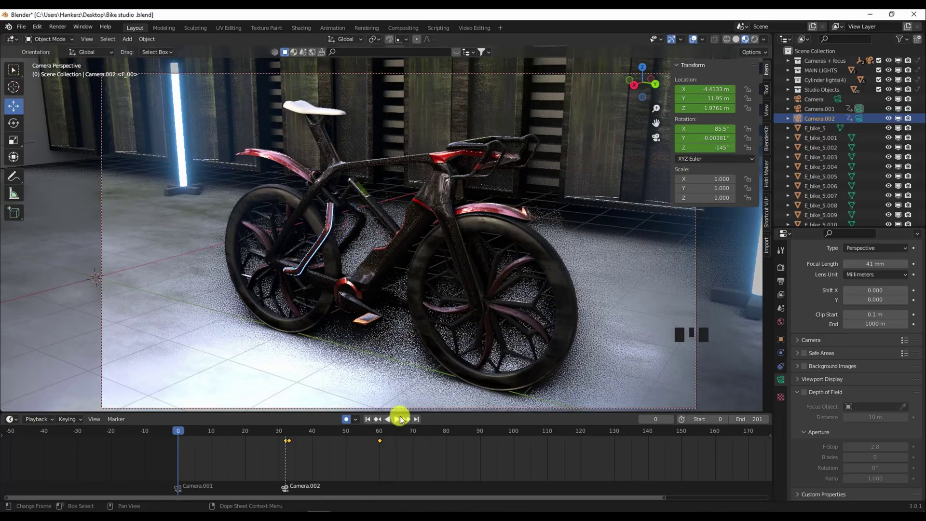
click(398, 419)
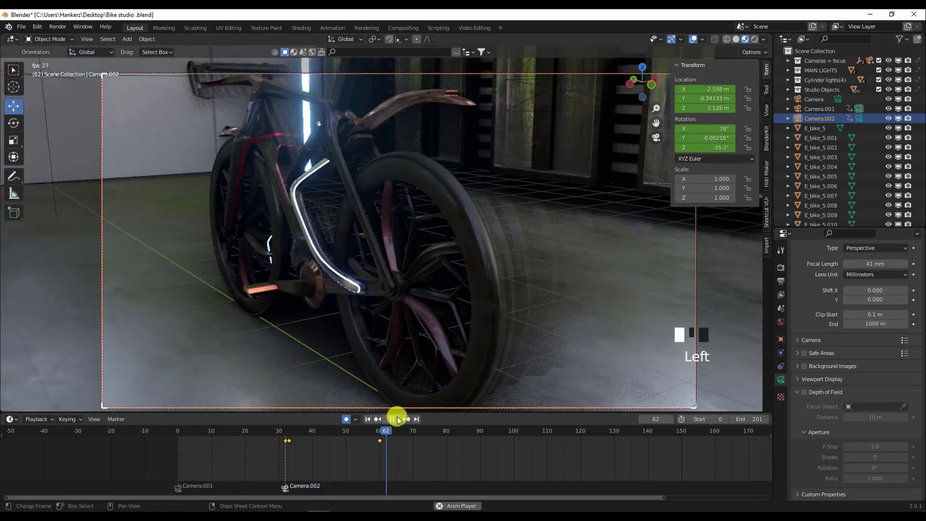
Set the easing mode of Camera.002's frame 60 keyframe to Ease In and Out and replay its move.
drag(471, 437, 380, 441)
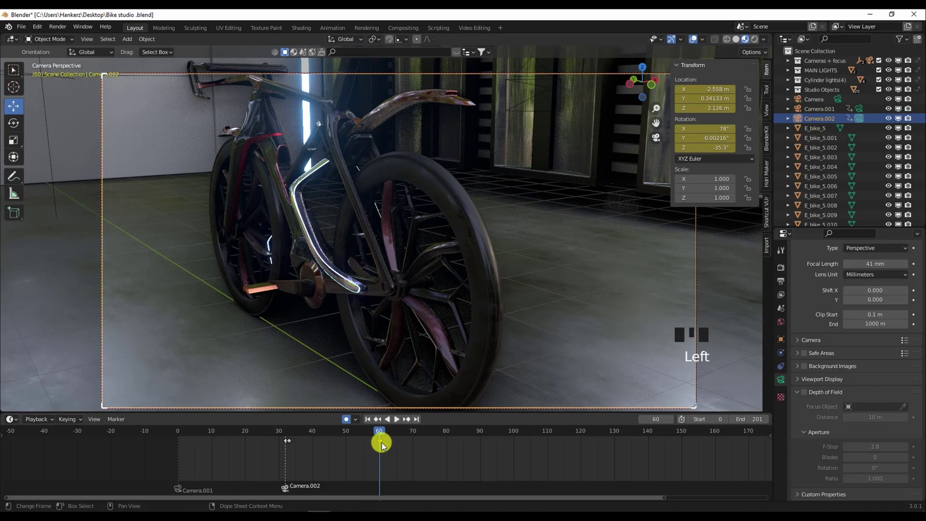
right_click(381, 441)
mouse_move(372, 442)
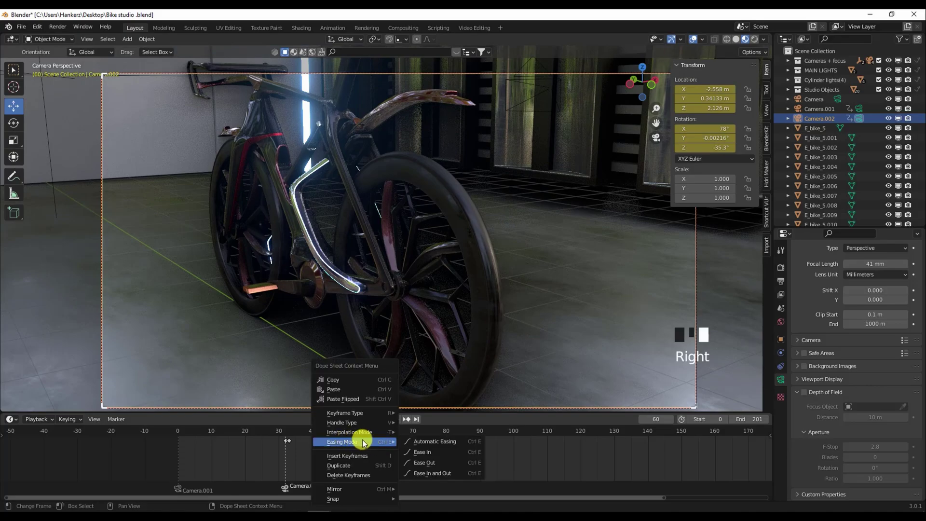
click(442, 476)
drag(372, 433, 390, 422)
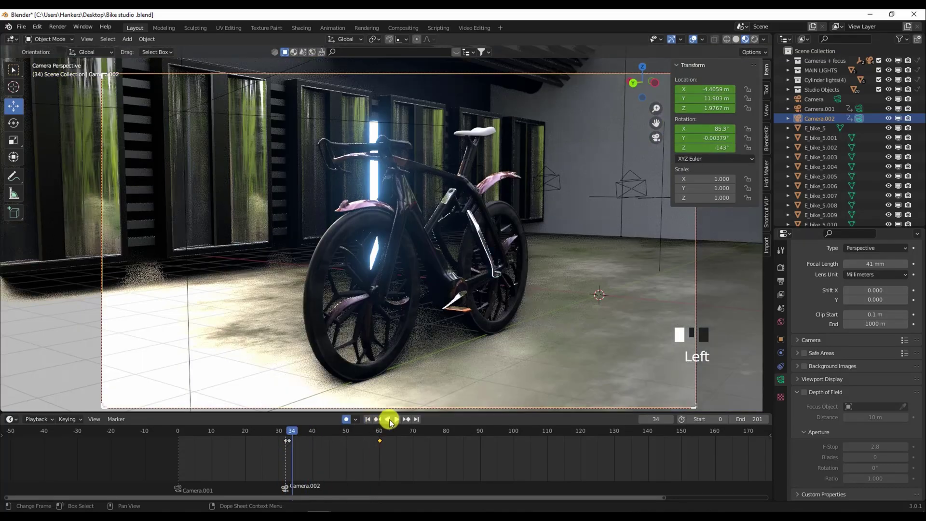
click(396, 420)
click(396, 420)
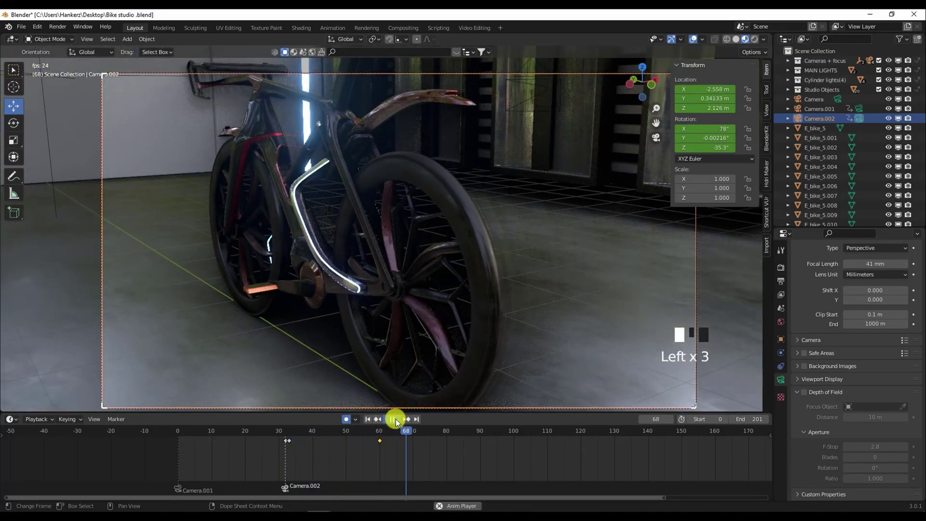
Set the frame 60 keyframe's interpolation mode to Exponential and replay the move from Camera.002's marker.
drag(411, 431, 379, 441)
right_click(380, 440)
mouse_move(381, 423)
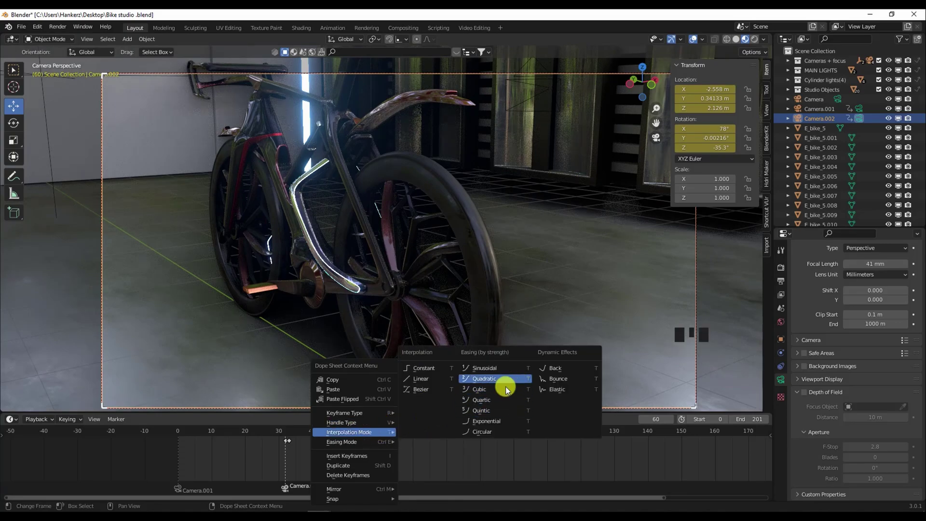
click(493, 421)
drag(375, 436, 282, 436)
click(396, 419)
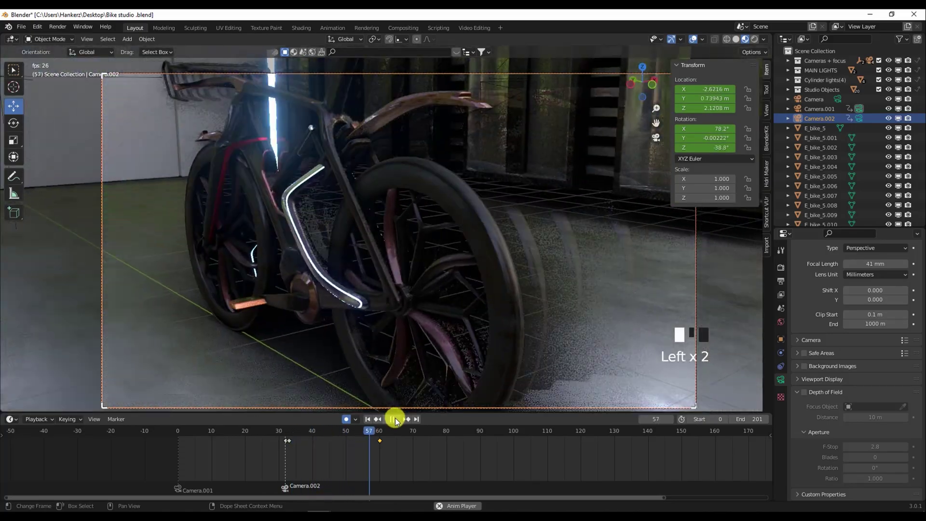
click(394, 420)
click(395, 420)
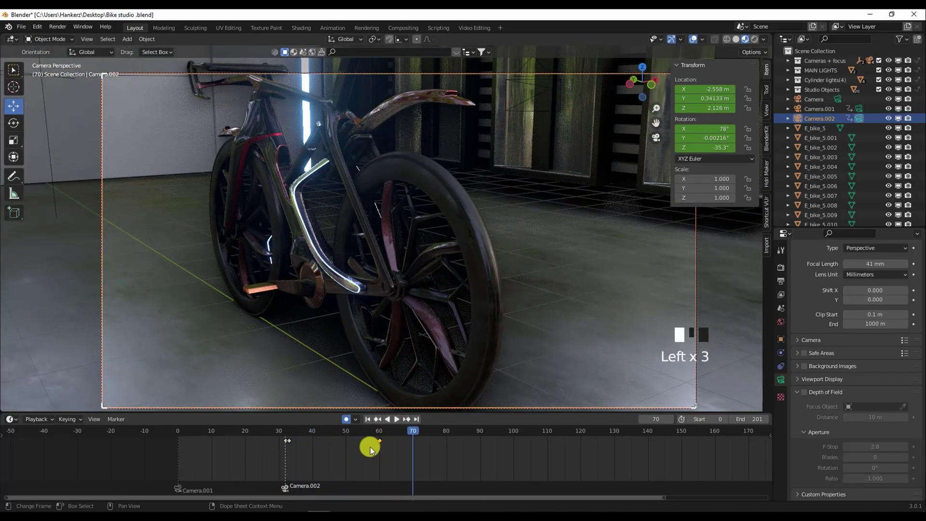
Try Elastic interpolation on Camera.002's frame 33 keyframe and play the move from there.
click(292, 441)
right_click(291, 442)
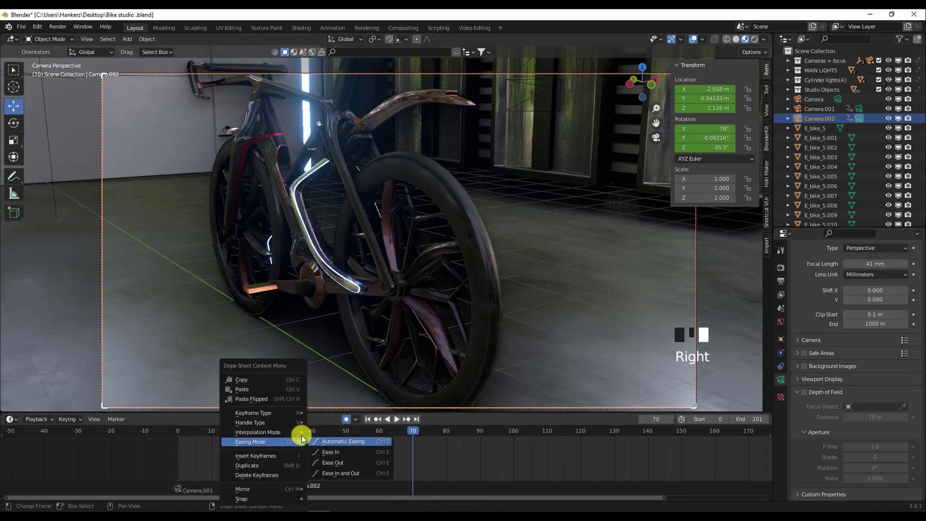
mouse_move(293, 432)
click(473, 389)
drag(396, 430, 289, 431)
click(394, 419)
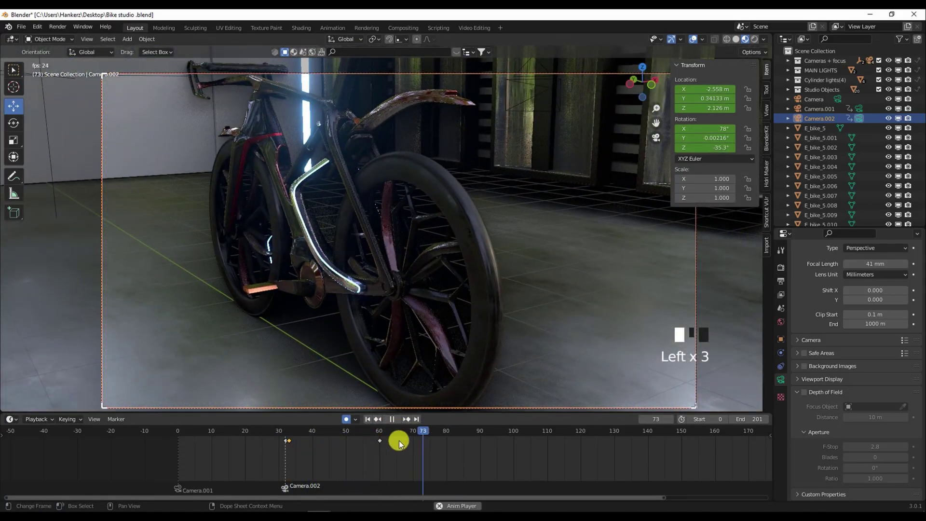
drag(399, 442, 300, 438)
click(392, 419)
Set the frame 33 keyframe's interpolation mode to Quartic and play the camera move again.
right_click(290, 439)
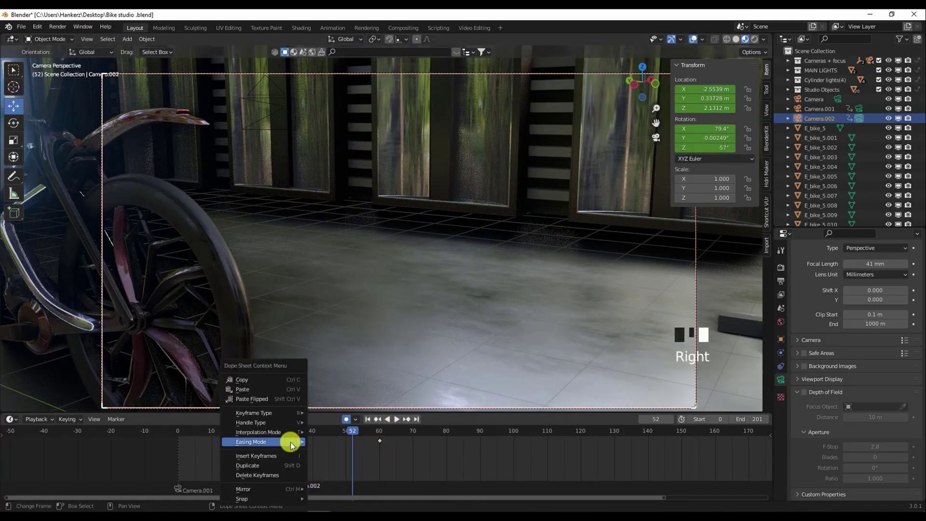
mouse_move(295, 430)
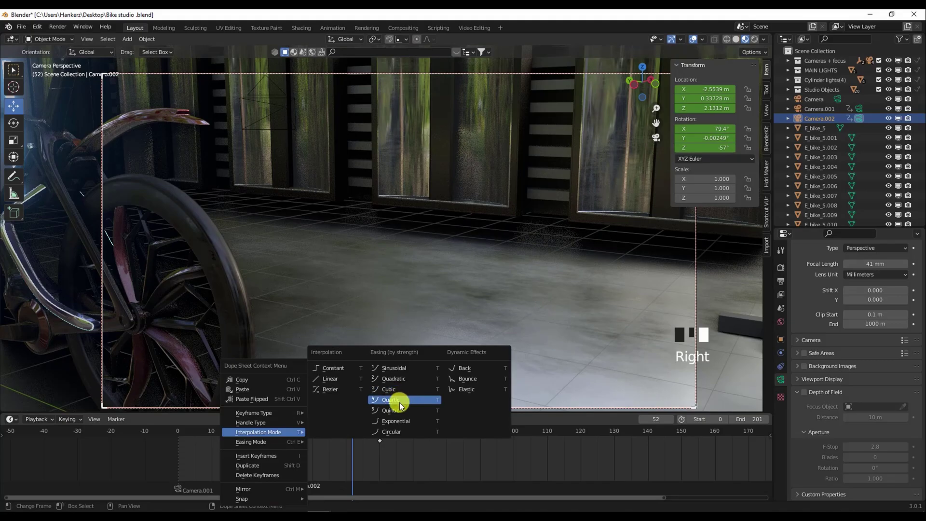
click(400, 402)
drag(352, 428, 271, 444)
click(396, 419)
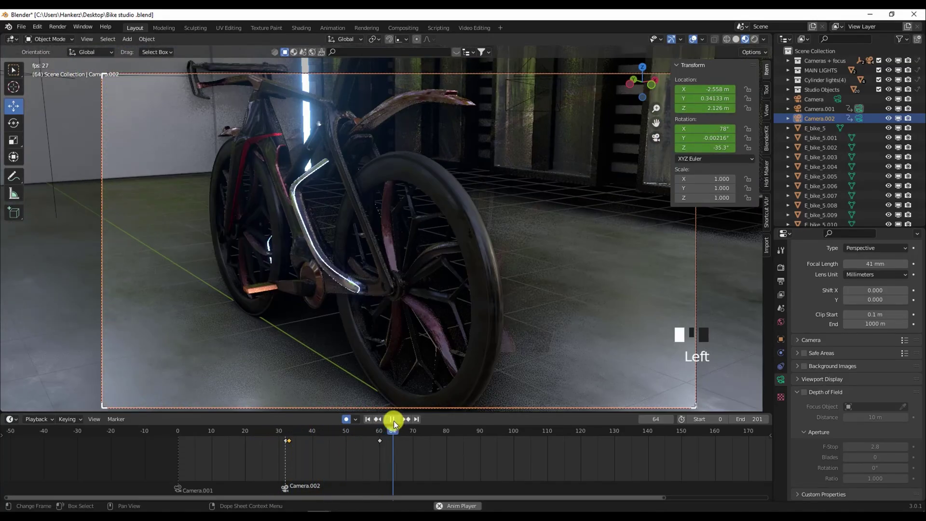
click(394, 419)
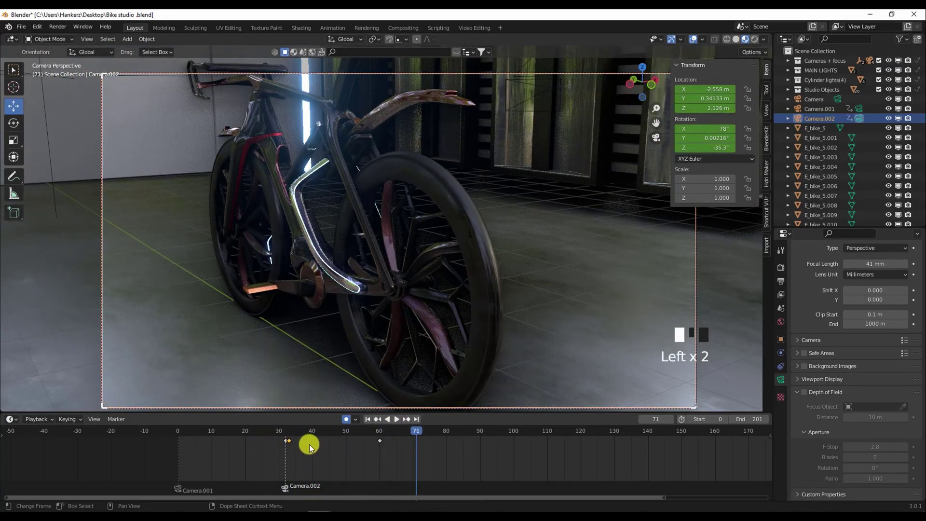
Set the interpolation mode of Camera.002's frame 33 keyframe to Linear.
right_click(294, 436)
mouse_move(277, 436)
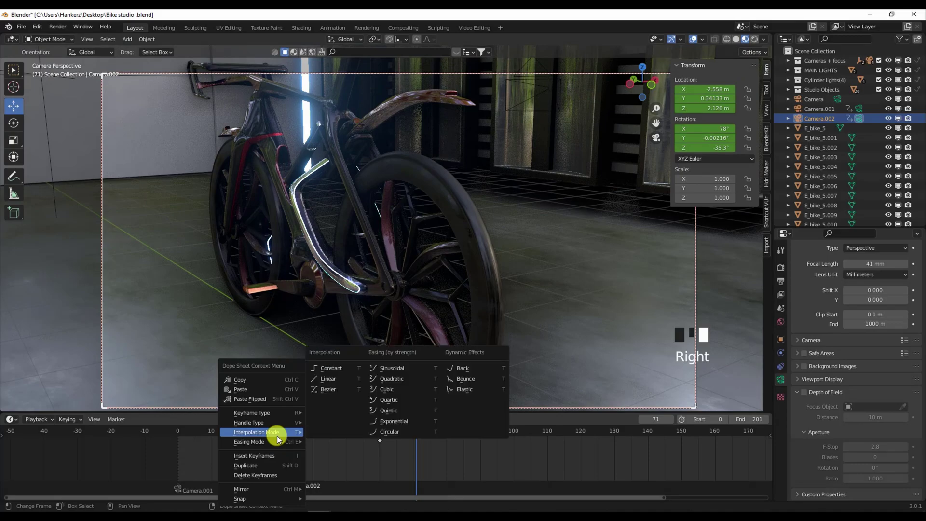
click(348, 380)
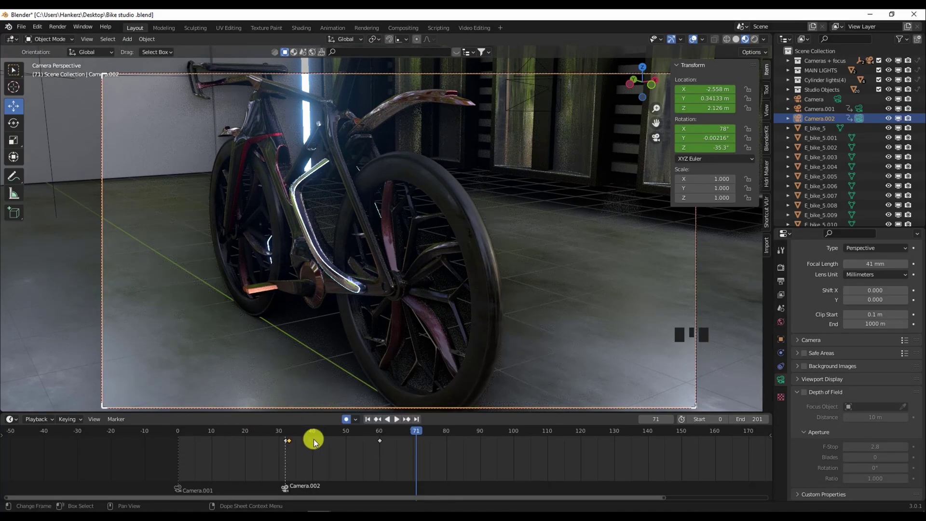
Set the frame 60 keyframe's interpolation mode to Sinusoidal and replay the move from Camera.002's marker.
right_click(379, 441)
mouse_move(388, 422)
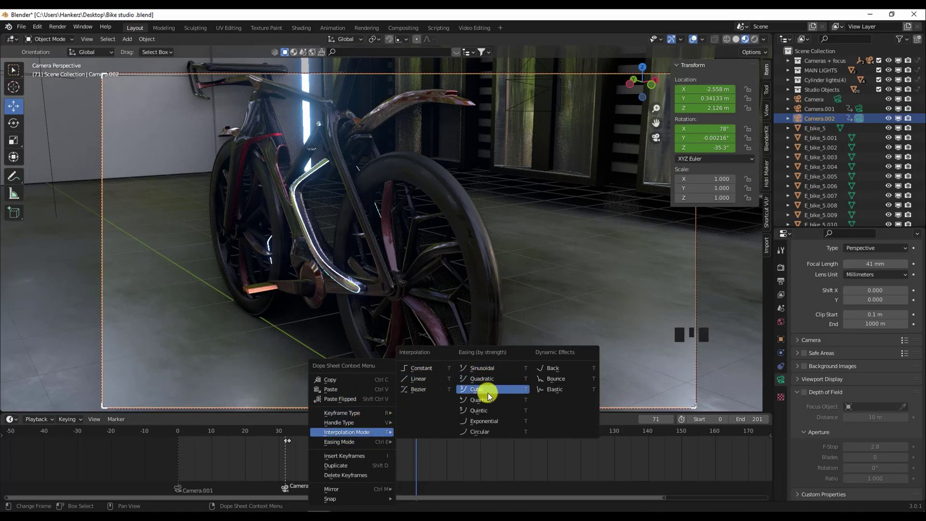
click(497, 368)
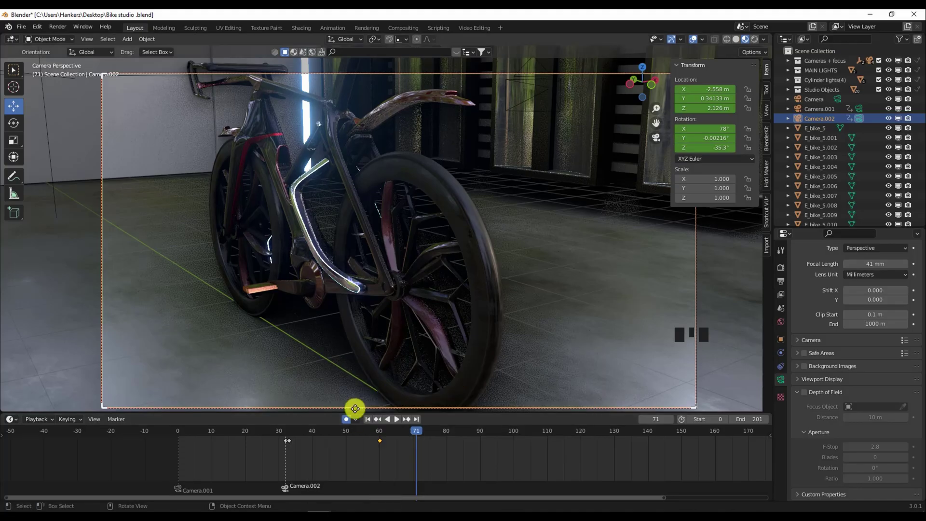
drag(413, 429, 292, 451)
click(392, 420)
click(393, 423)
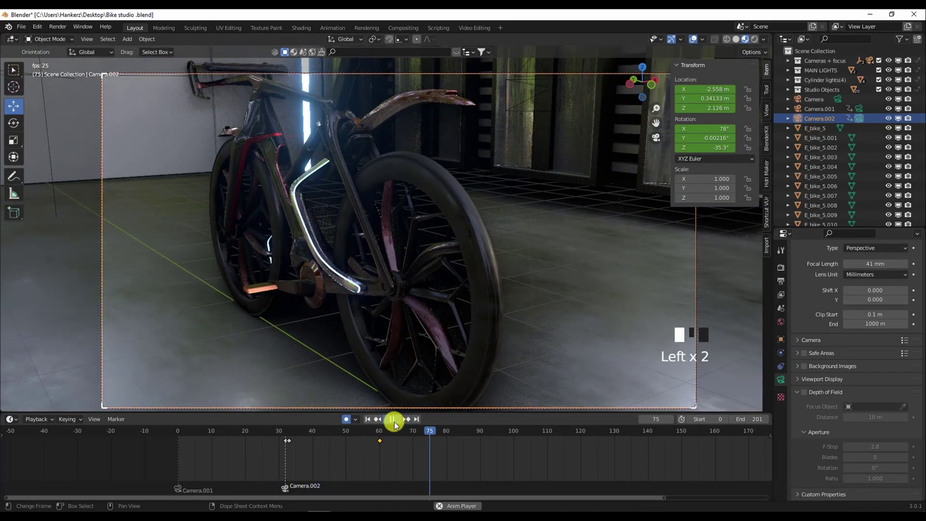
click(393, 419)
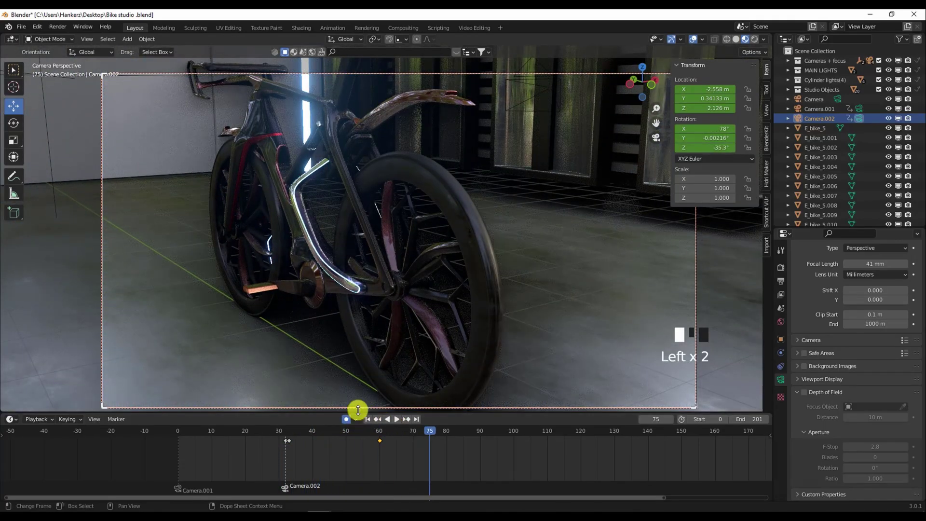
At frame 64, fly Camera.002 backward to key a wider rear view at about X -3.65 m, Y -1.29 m, Z 2.54 m.
drag(436, 436, 393, 439)
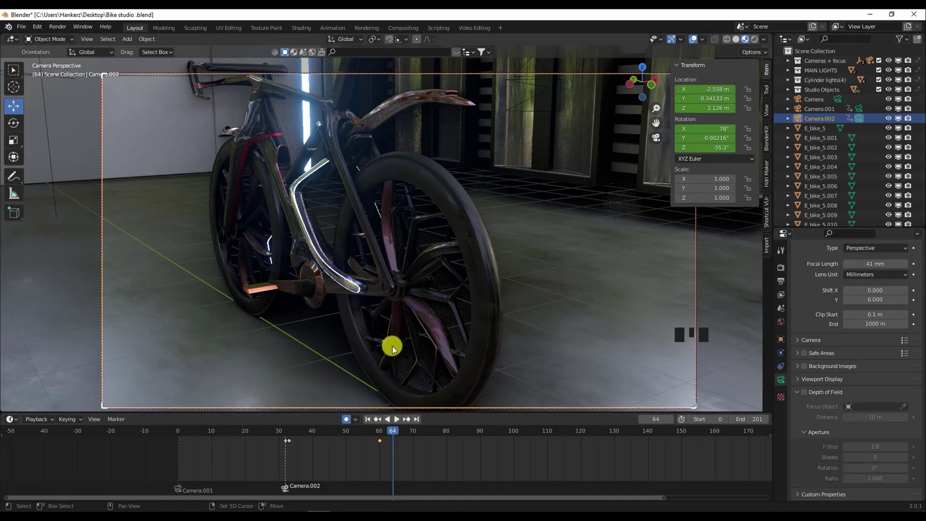
key(shift+grave)
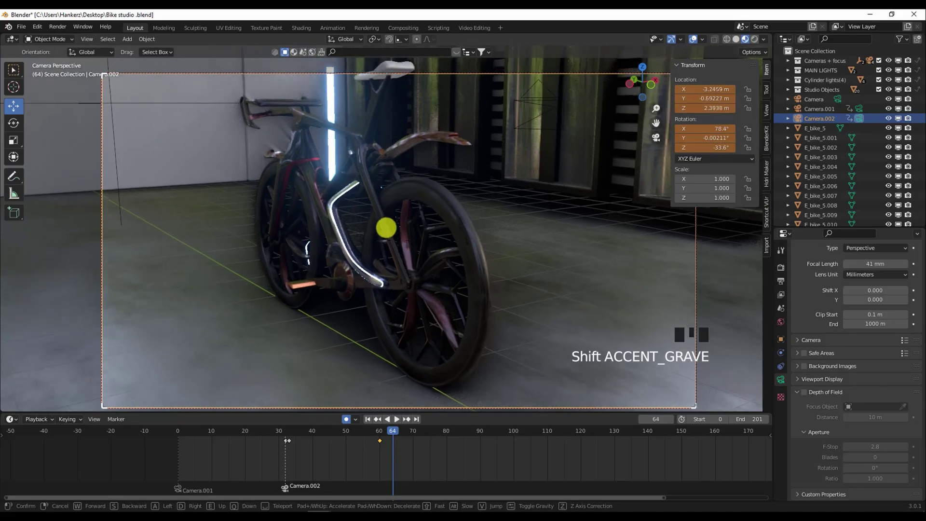
key(s)
click(386, 228)
At frame 85, fly Camera.002 around the rear wheel to the bike's other side, keying about X 4.85 m, Y -1.98 m, Z 2.06 m.
drag(390, 430, 464, 438)
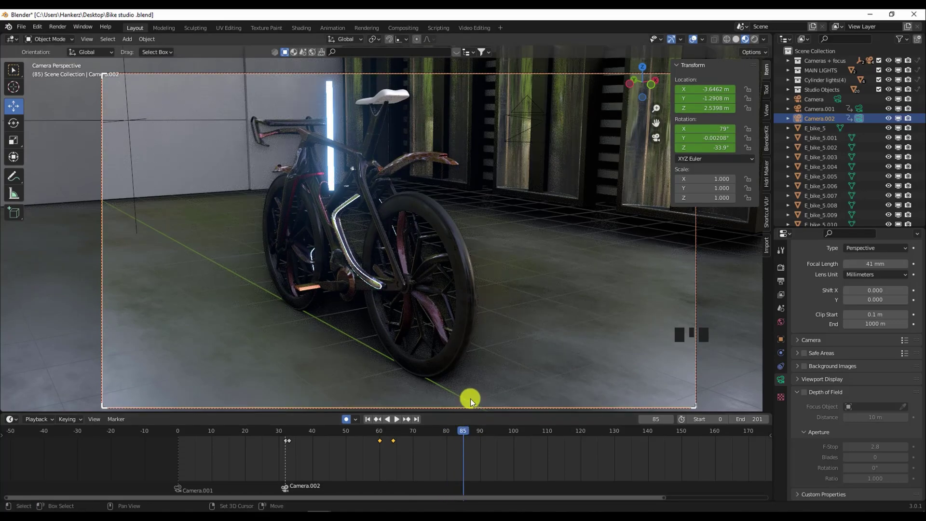
key(shift+grave)
key(d)
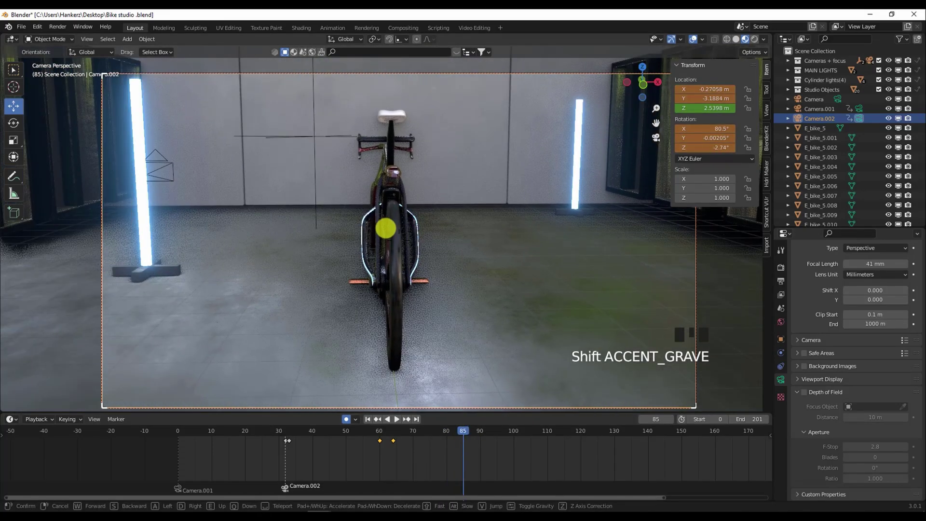
key(w)
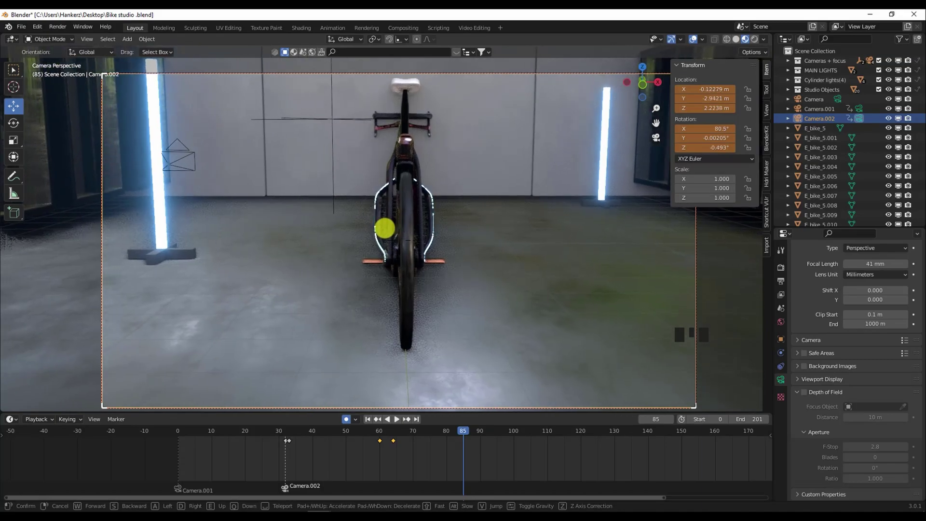
key(s)
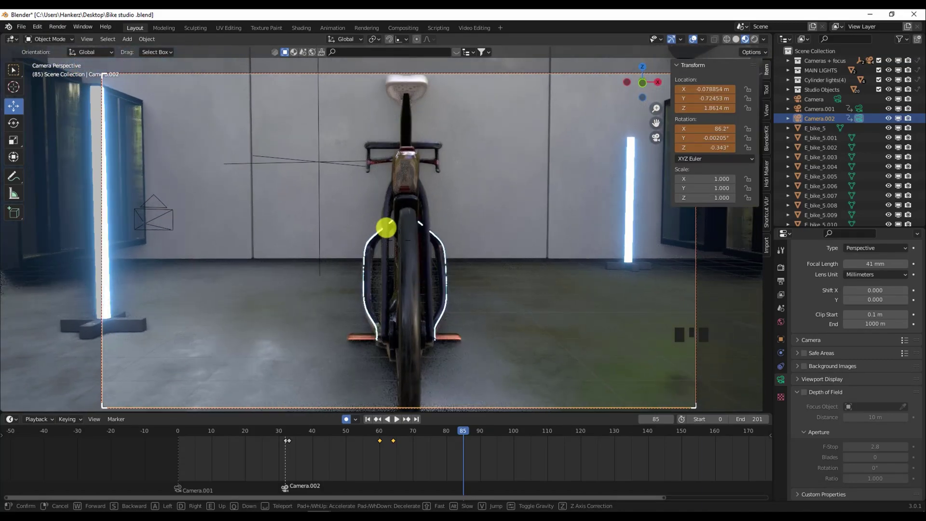
key(d)
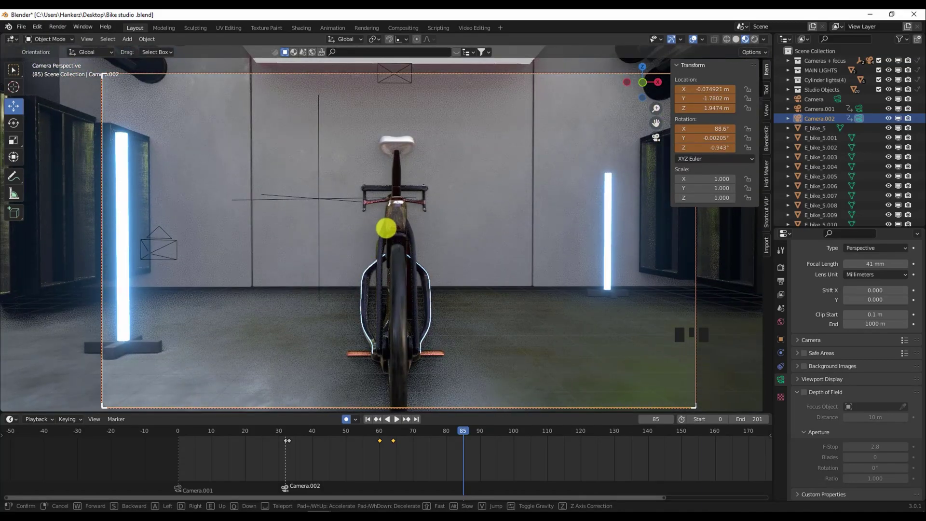
key(d)
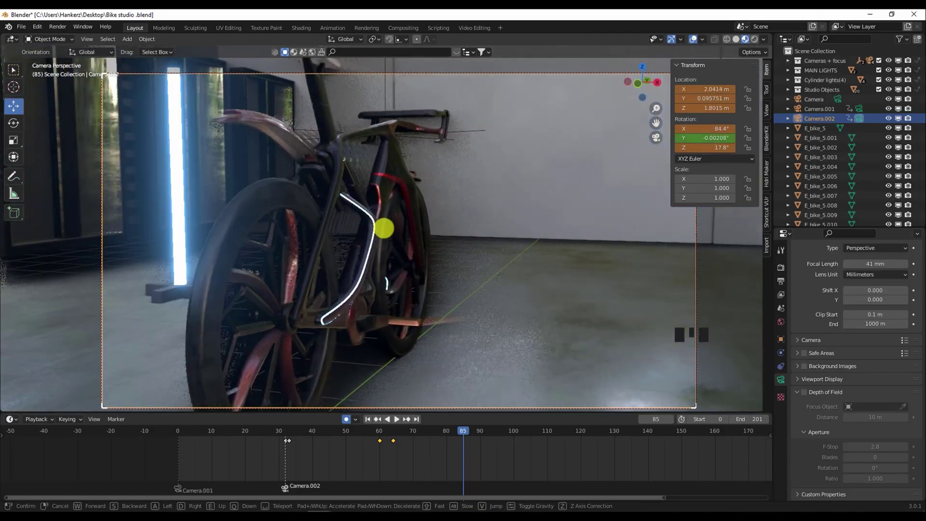
key(s)
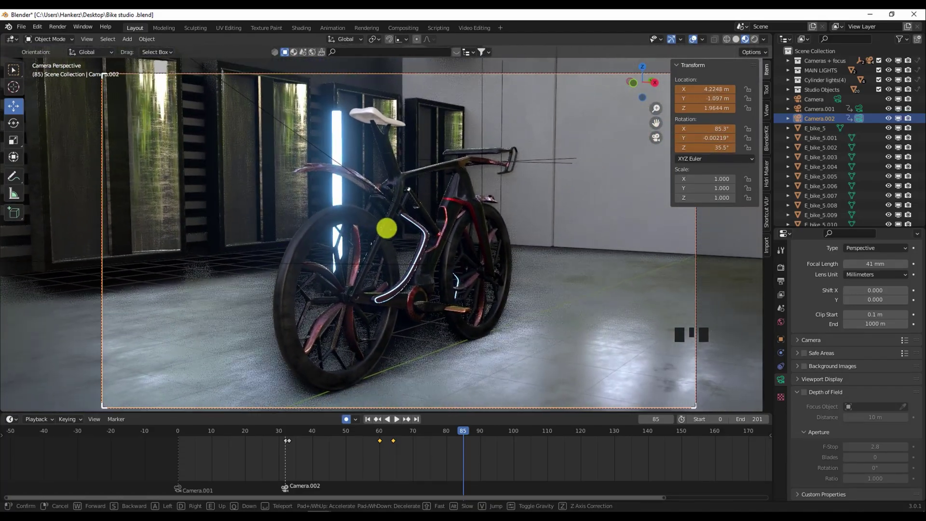
key(s)
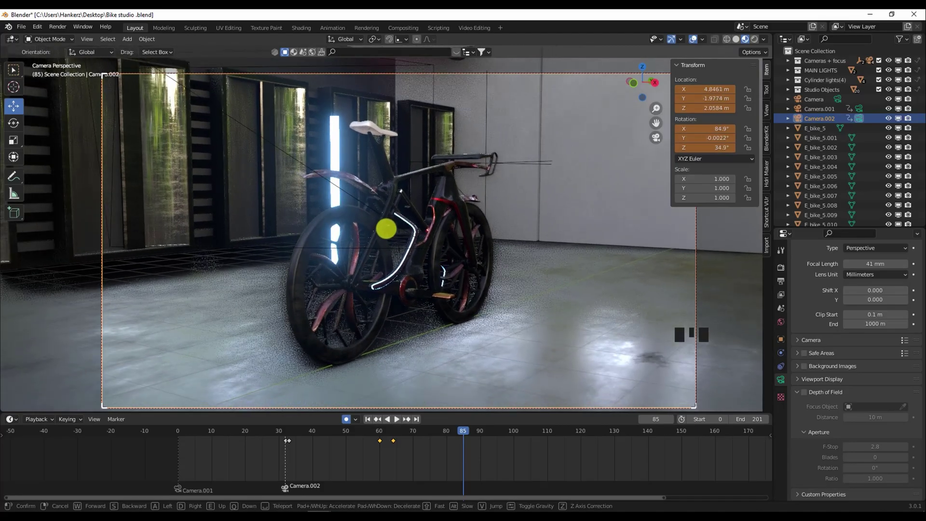
click(387, 230)
At frame 110, fly Camera.002 along the bike to a front three-quarter view, keying about X 4.78 m, Y 11.87 m, Z 1.98 m.
drag(449, 433, 470, 453)
key(space)
drag(557, 445, 549, 443)
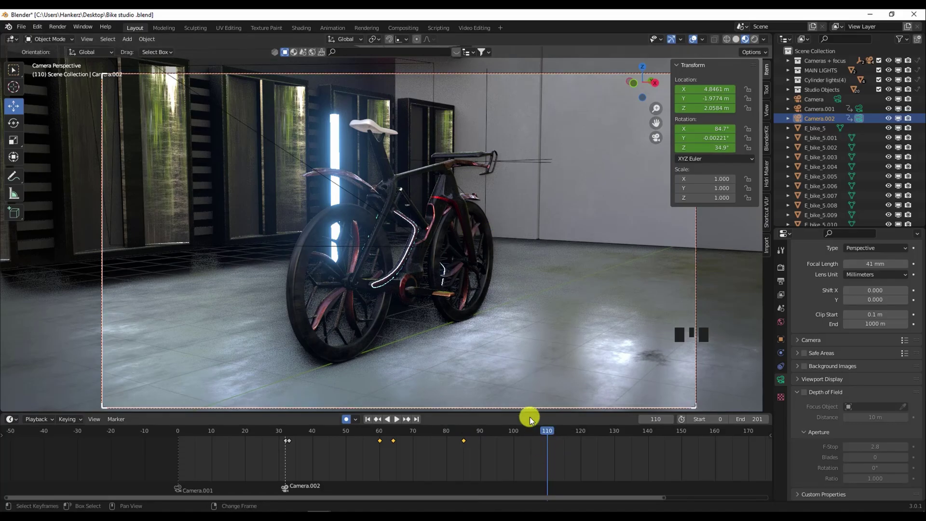
key(d)
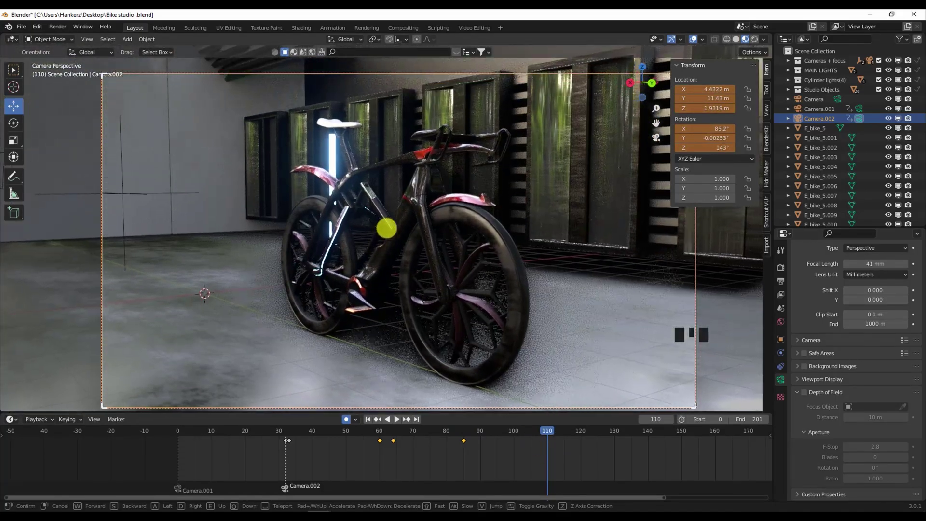
click(430, 306)
Set the easing mode of Camera.002's frame 85 keyframe to Ease In and Out and scrub through the move there.
drag(541, 429, 450, 437)
right_click(464, 442)
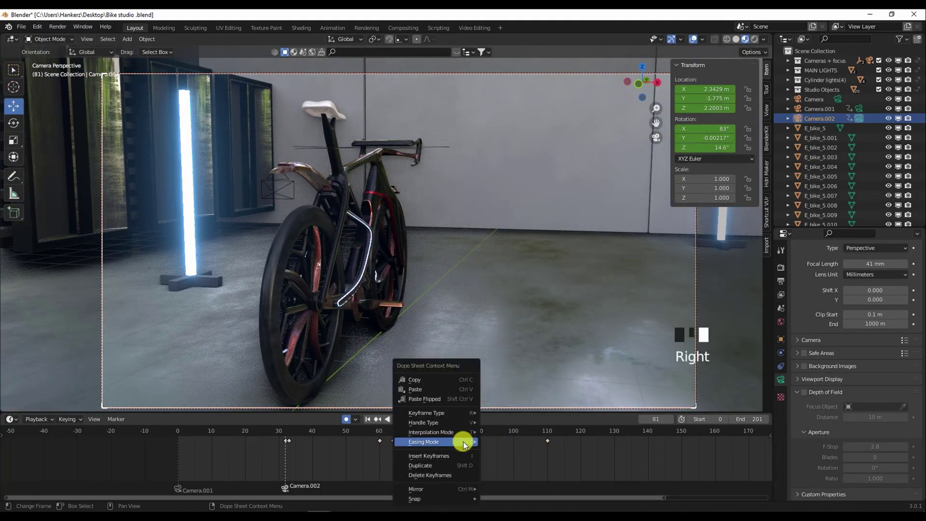
mouse_move(464, 444)
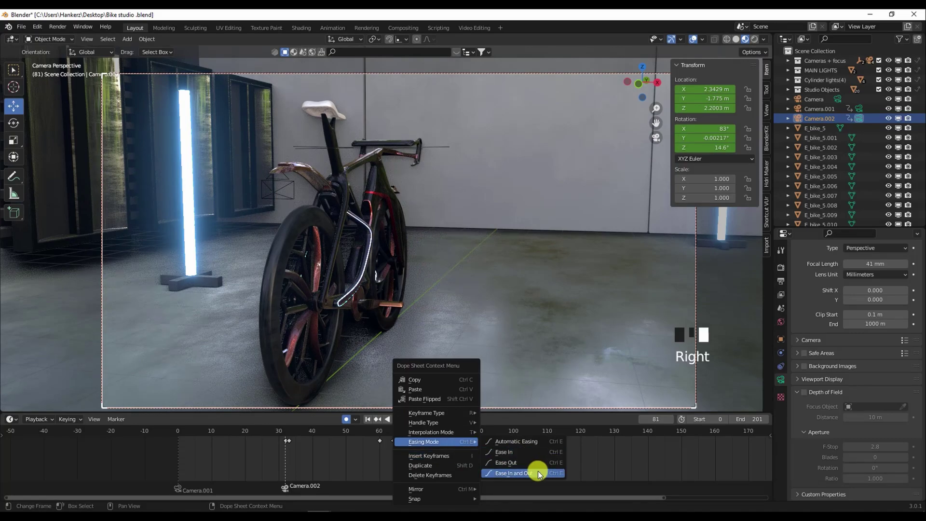
click(516, 473)
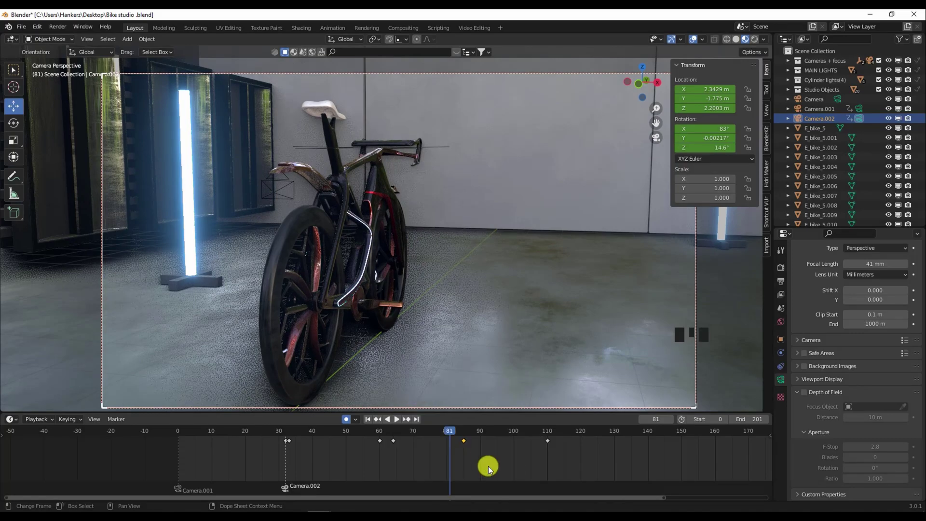
drag(447, 433, 466, 445)
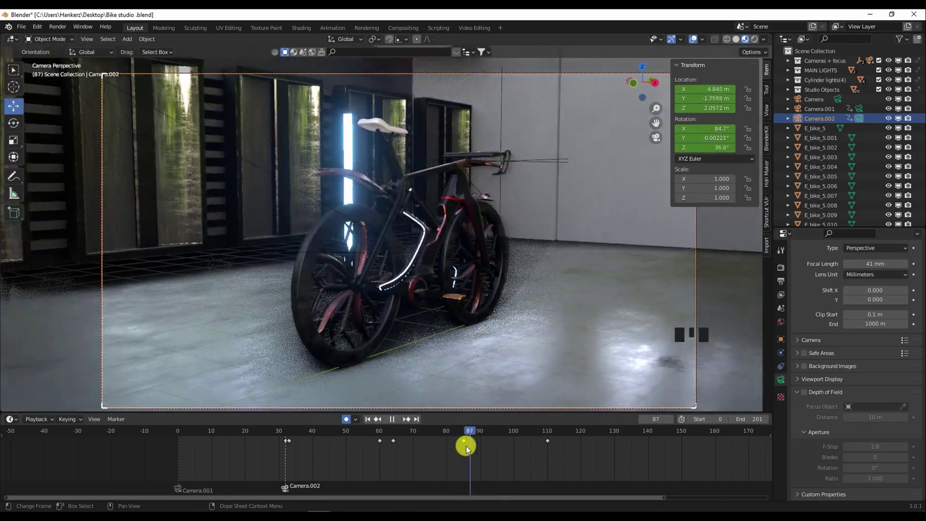
Set the frame 64 keyframe's easing mode to Ease In and Out and play the camera move around the bike.
right_click(395, 441)
mouse_move(396, 441)
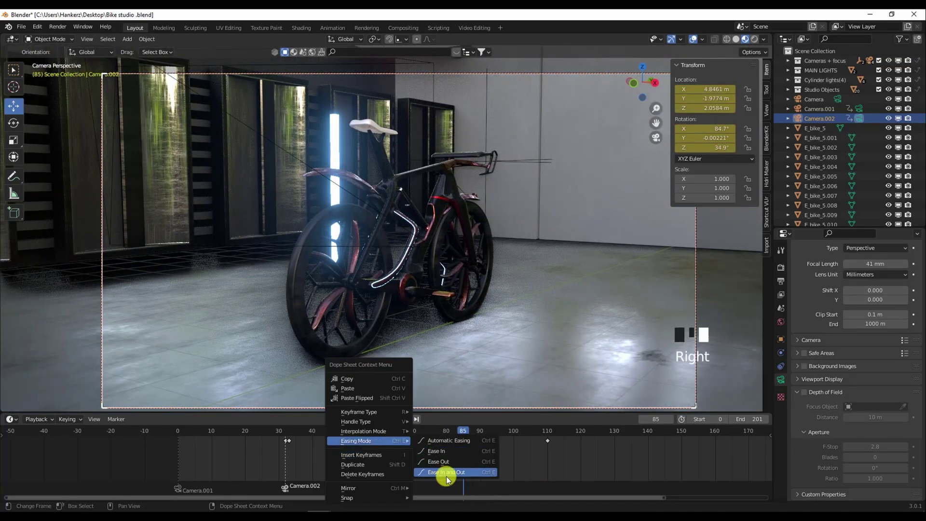
click(447, 473)
drag(465, 433, 404, 423)
click(404, 422)
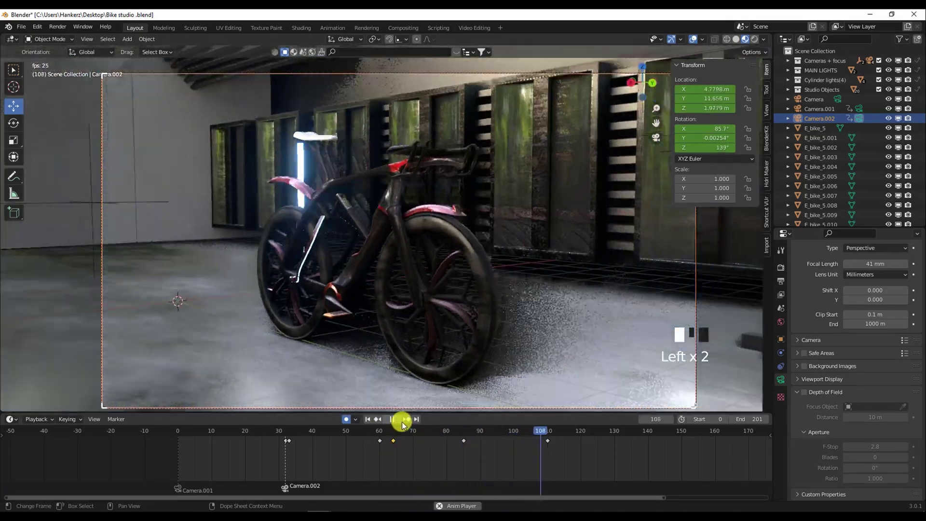
click(403, 420)
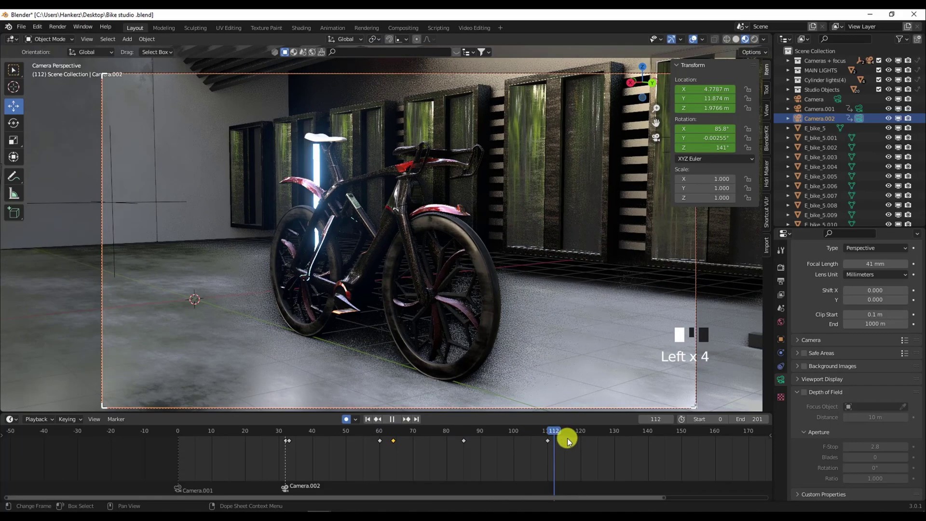
At frame 129, fly Camera.002 across the bike's front to about X -2.43 m, Y 12.89 m, Z 1.94 m and replay the move.
drag(589, 441, 610, 438)
key(shift+grave)
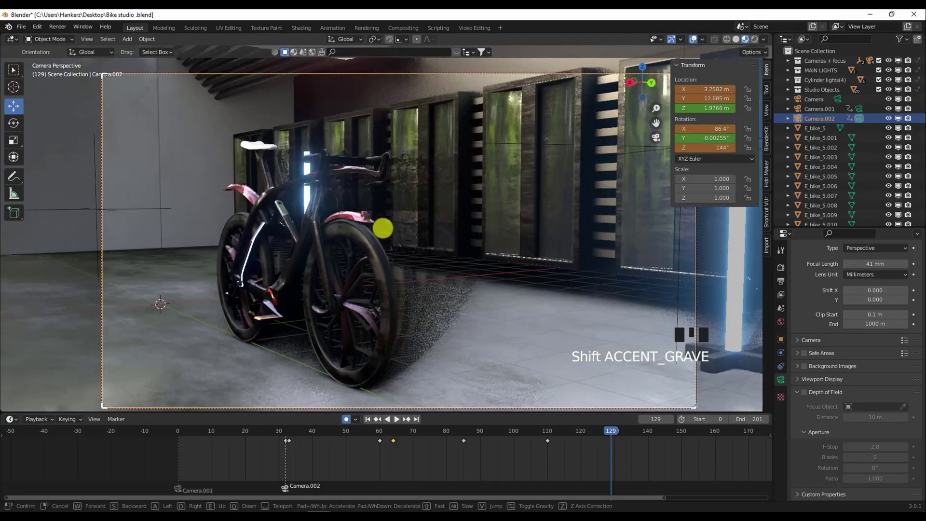
key(d)
key(w)
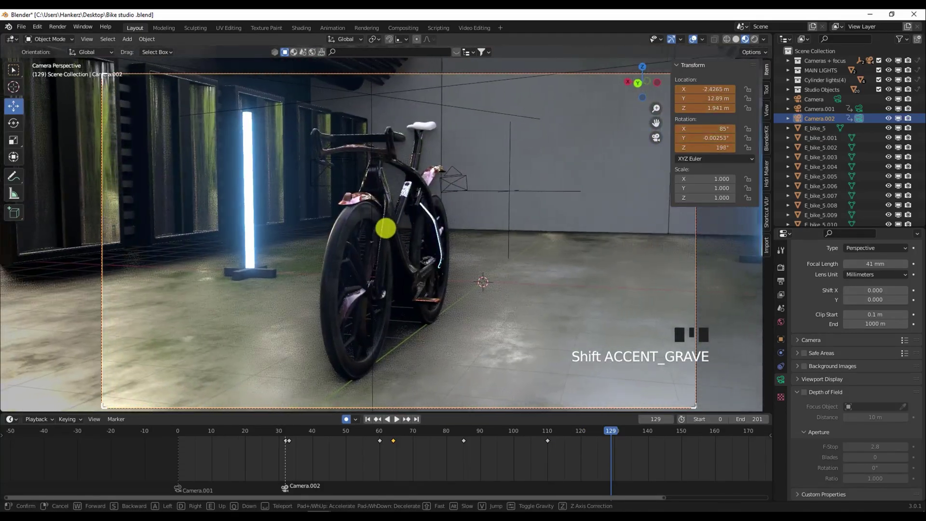
click(386, 228)
drag(606, 436, 432, 428)
click(392, 419)
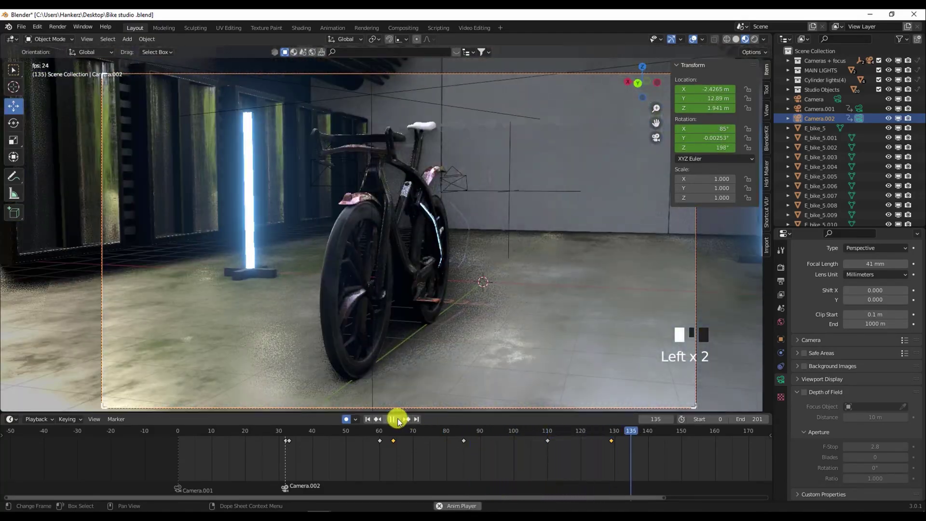
click(398, 420)
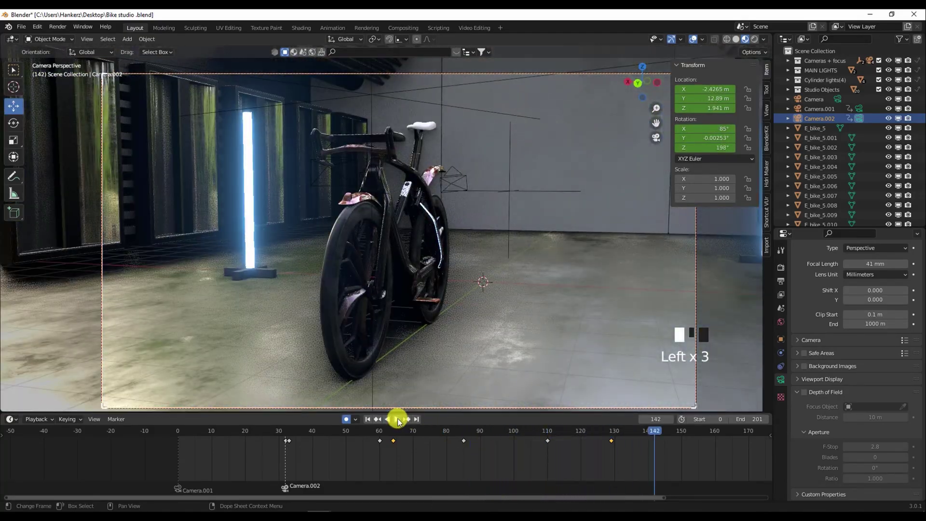
At frame 140, add a new camera and make it the active camera view.
click(644, 430)
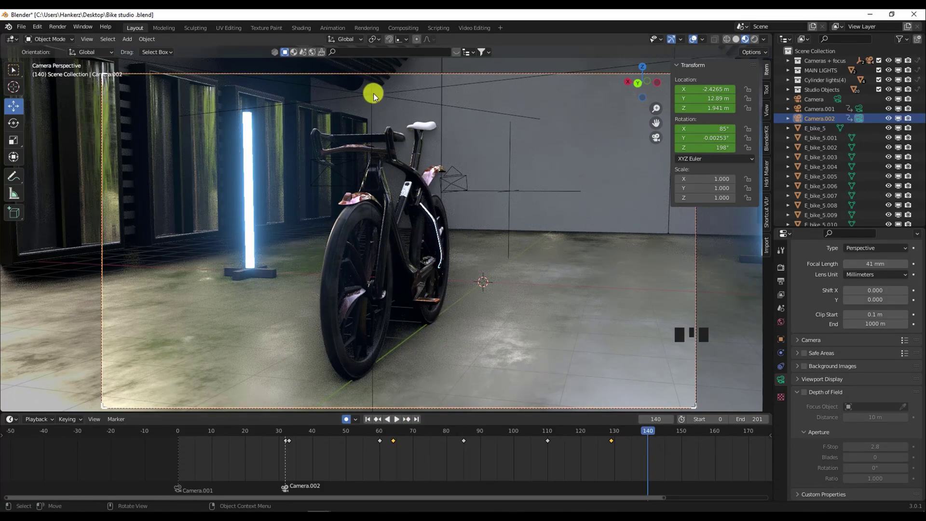
click(647, 433)
click(124, 39)
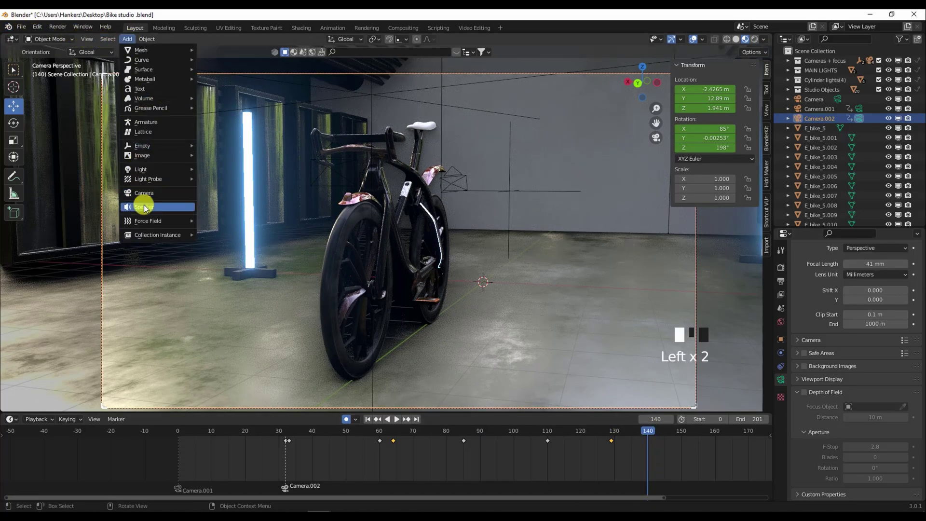
click(158, 191)
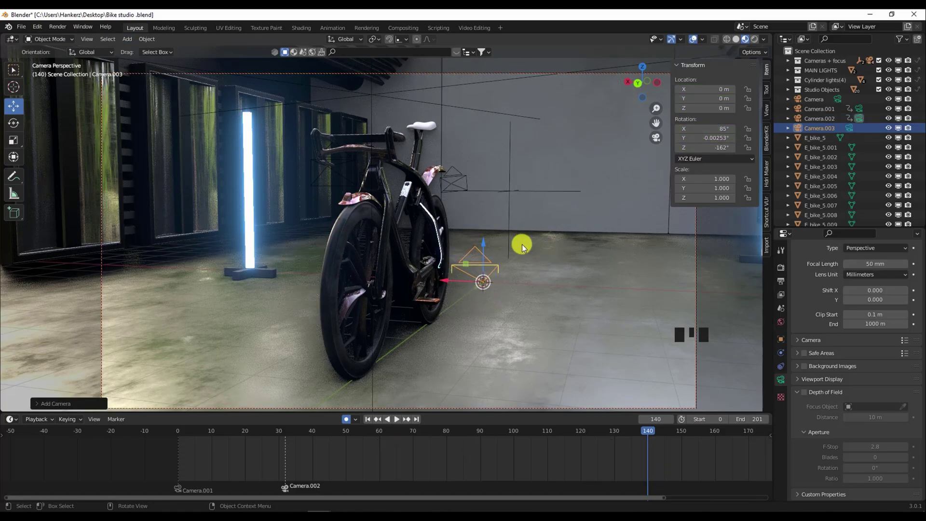
key(ctrl+KP_0)
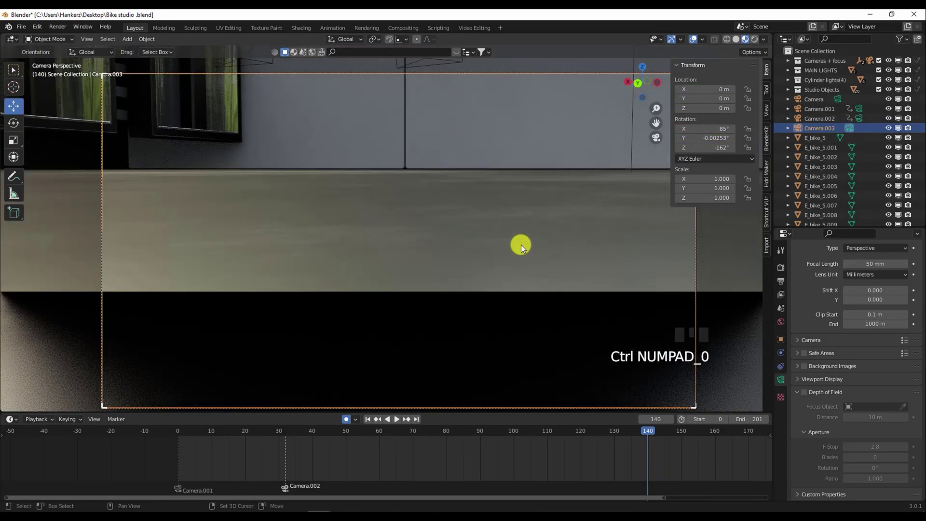
At frame 140, fly Camera.003 above and behind the bike to about X -0.02 m, Y -1.18 m, Z 4.52 m, looking down along the frame.
key(shift+grave)
key(e)
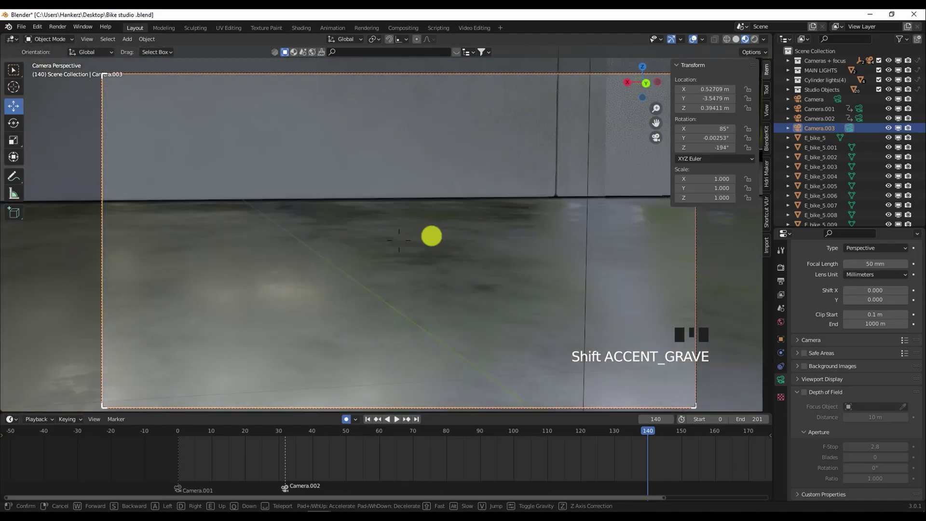
key(w)
key(e)
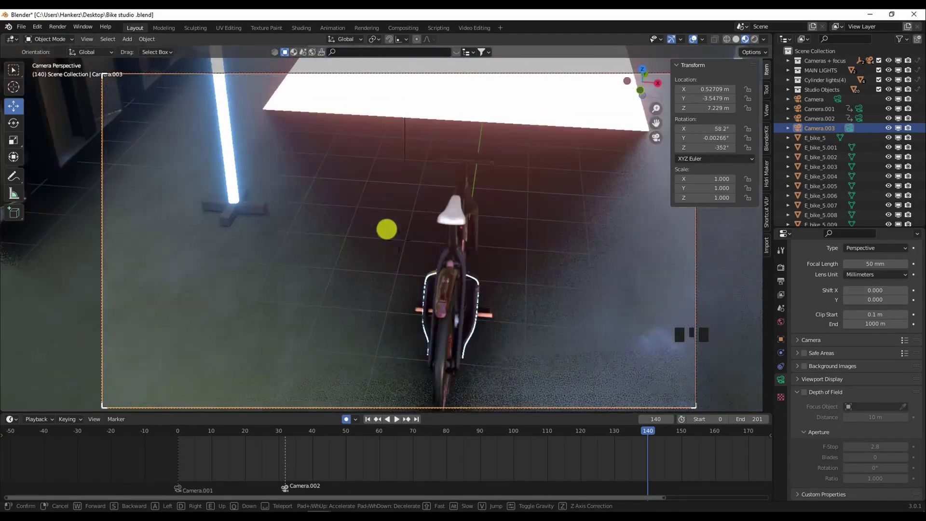
key(w)
key(w)
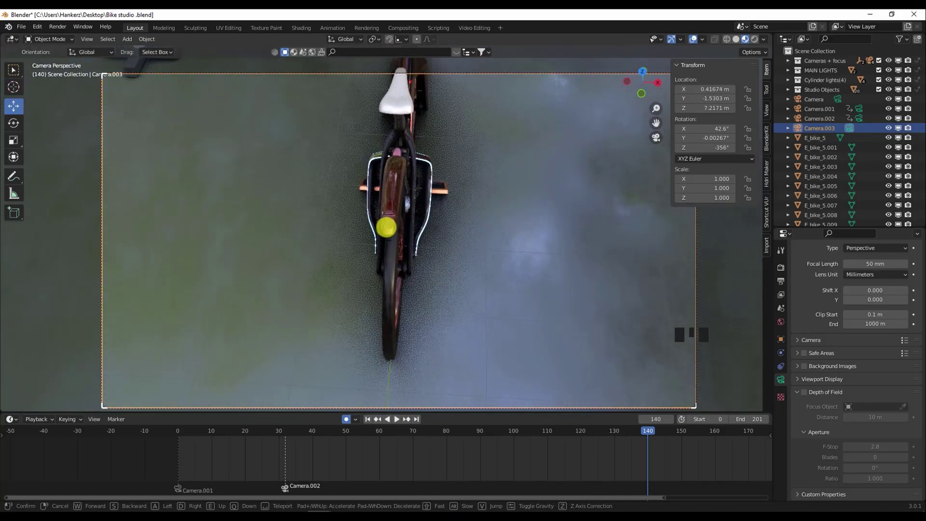
key(e)
key(s)
key(e)
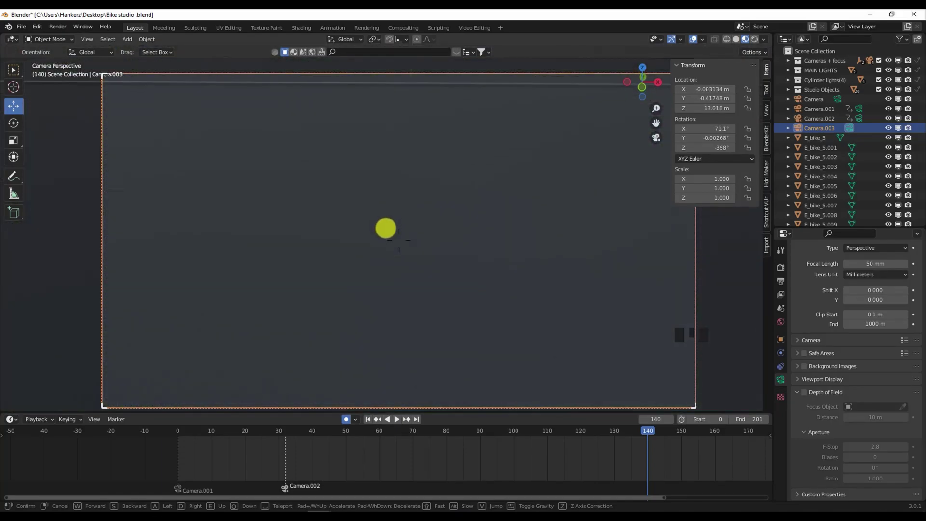
key(w)
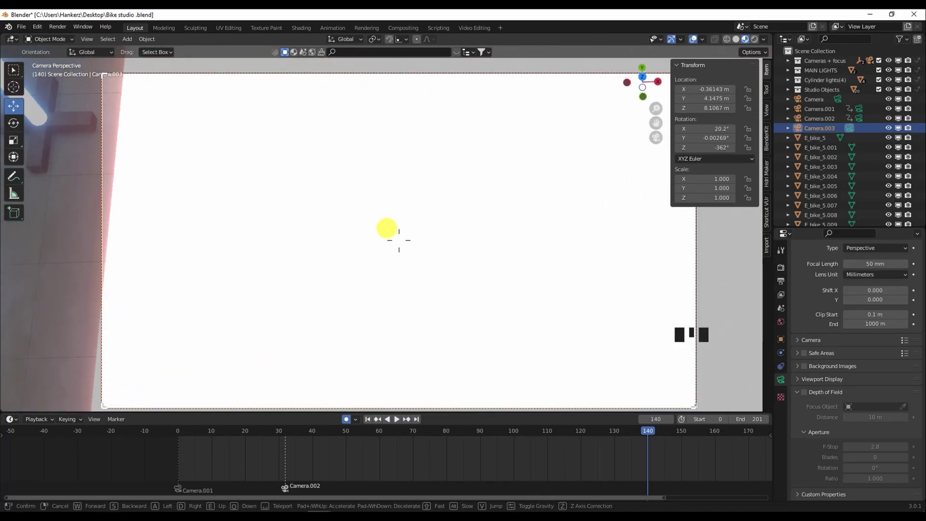
key(a)
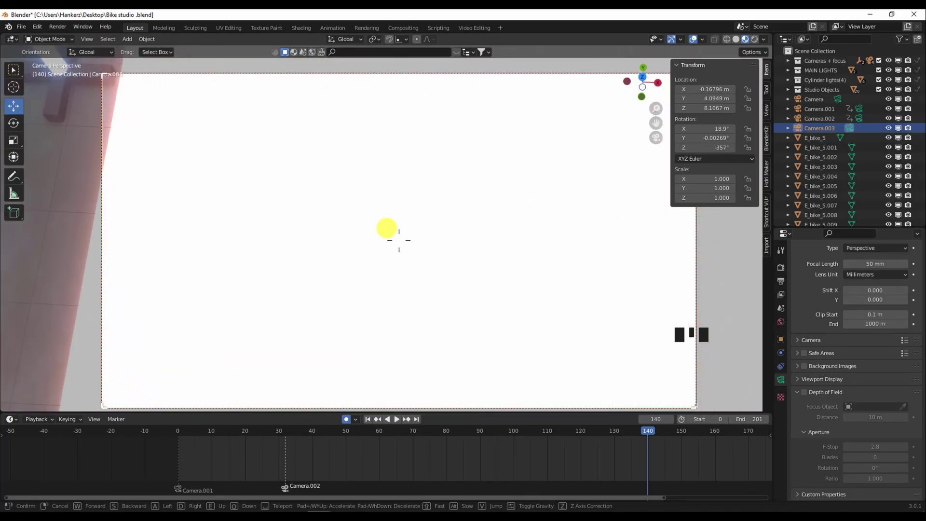
key(q)
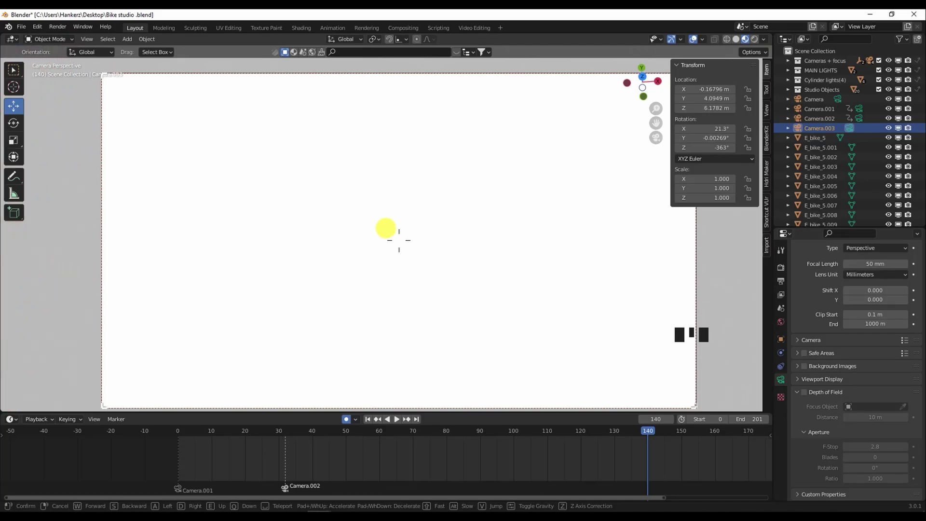
key(q)
key(d)
key(d)
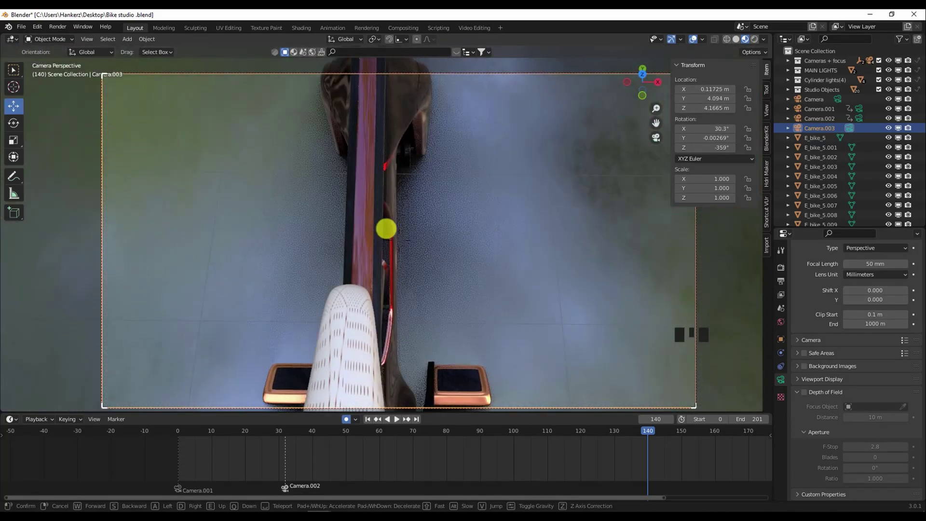
key(a)
key(q)
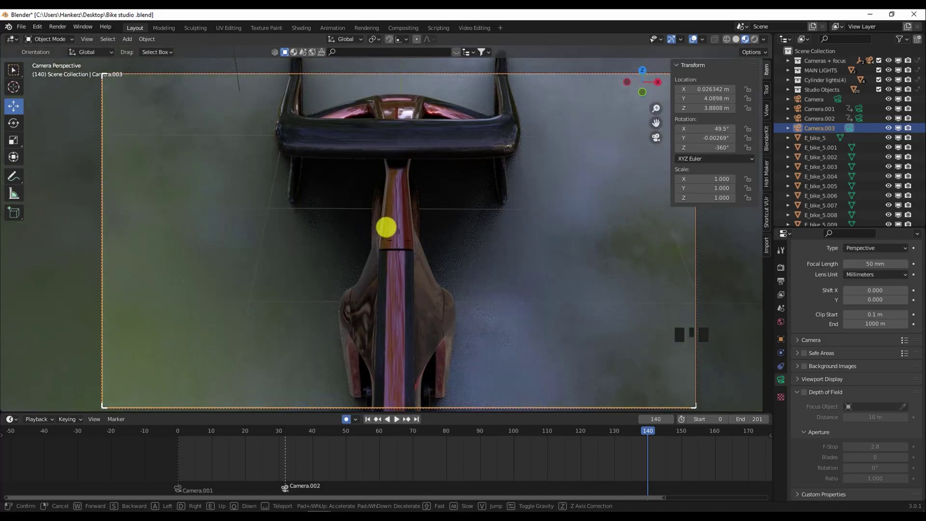
key(s)
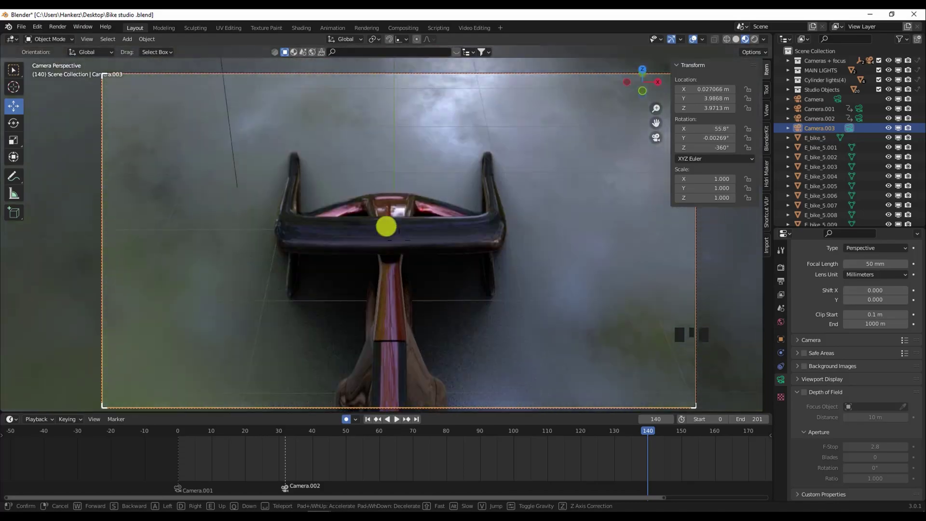
mouse_move(386, 225)
key(s)
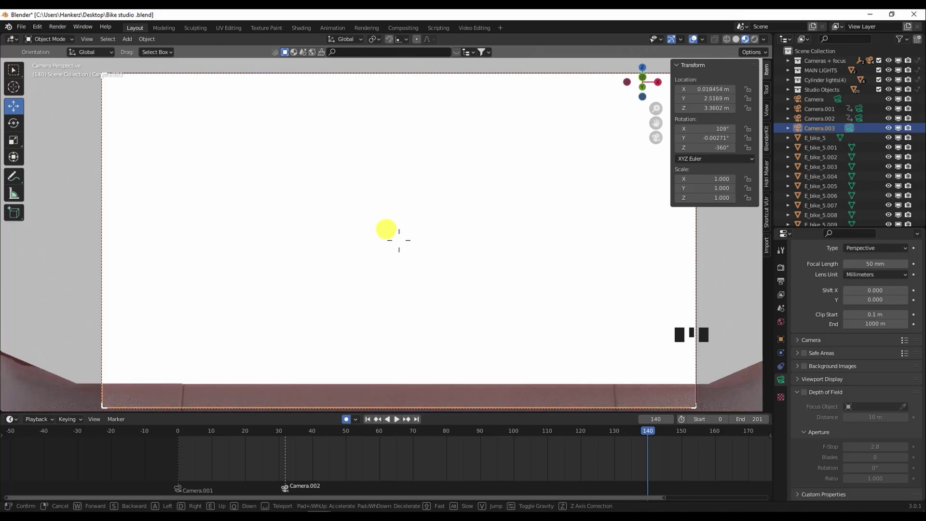
key(s)
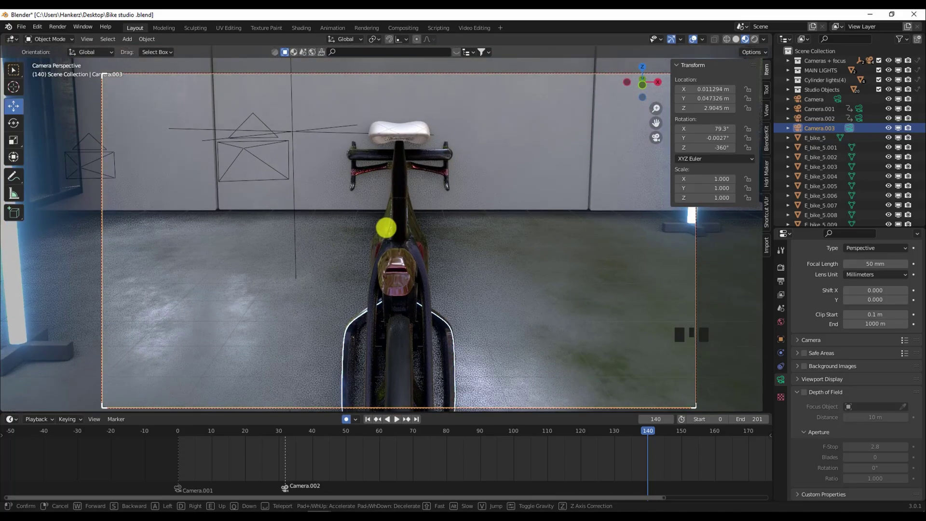
key(e)
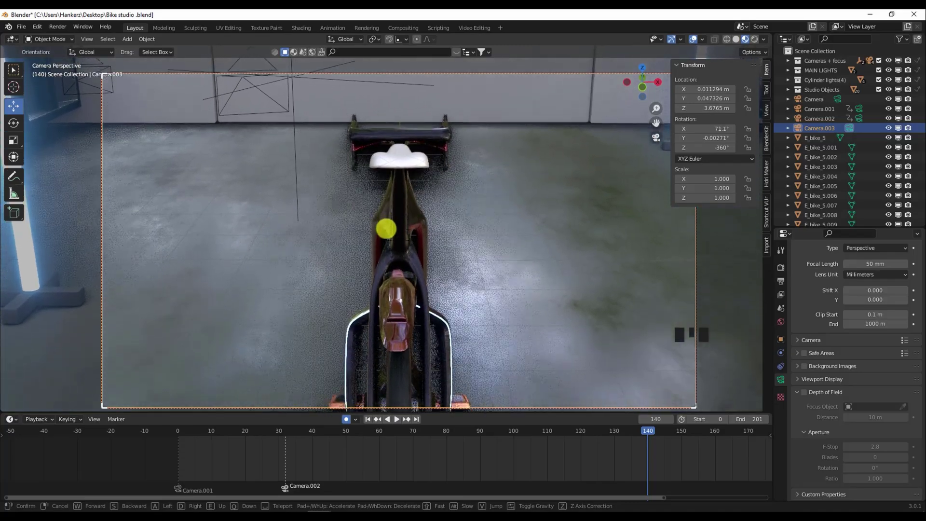
key(w)
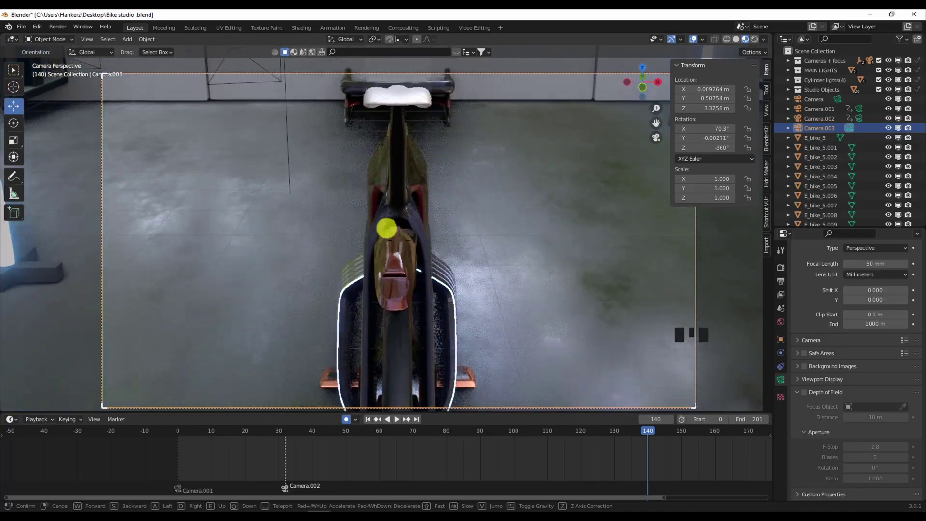
key(e)
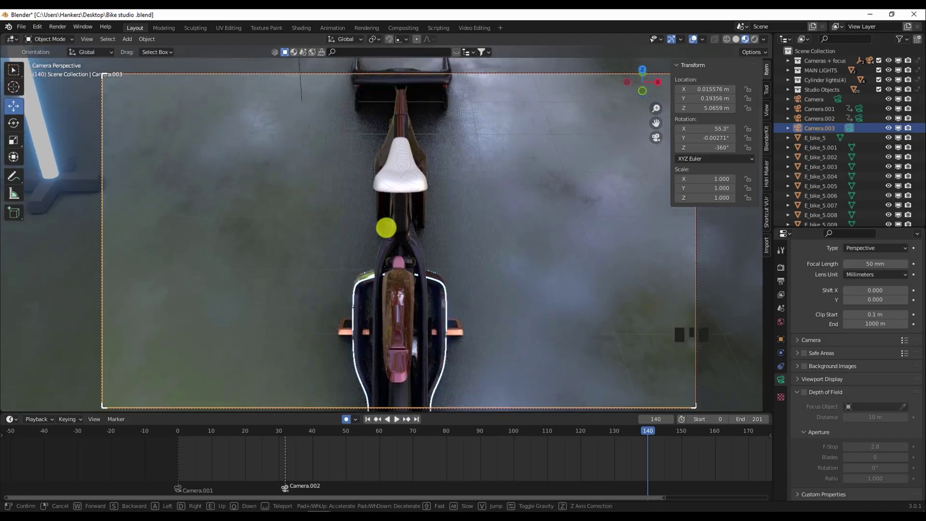
key(q)
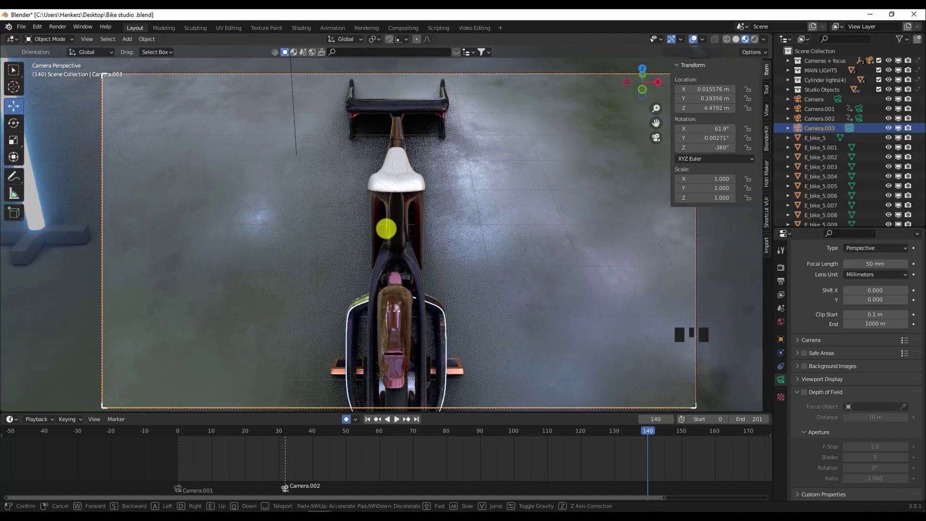
key(s)
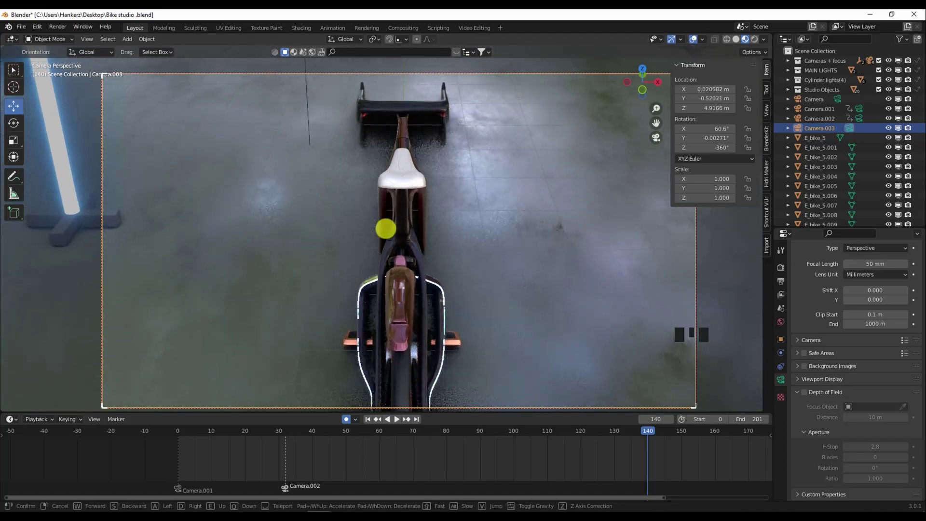
key(q)
key(s)
key(a)
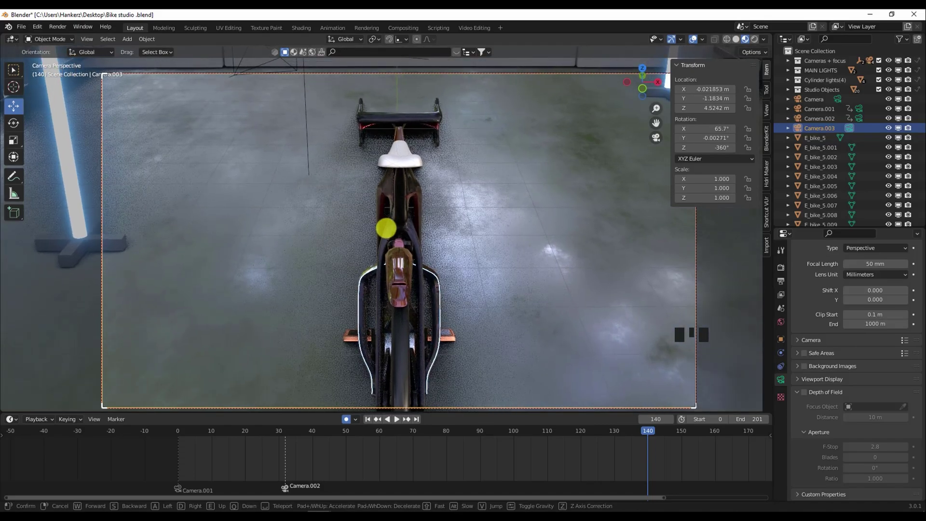
click(385, 228)
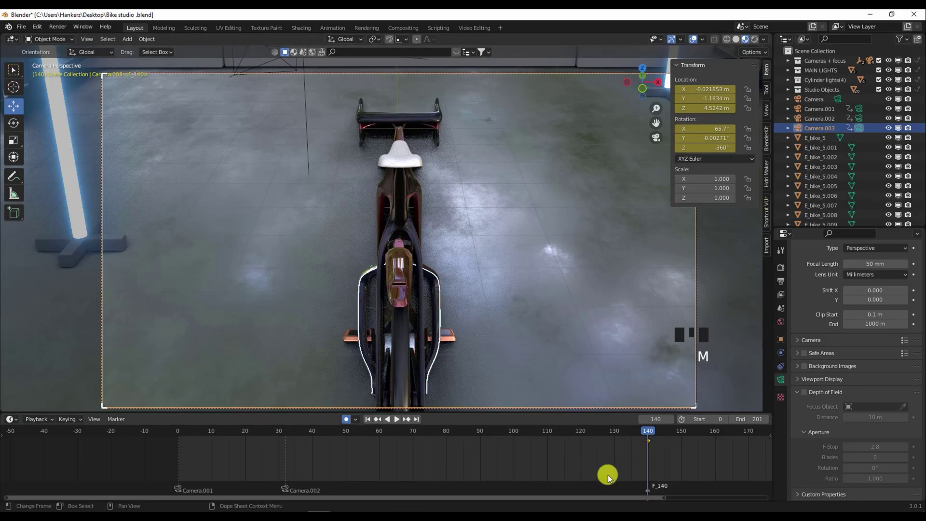
Add a timeline marker at frame 140 and bind Camera.003 to it.
key(ctrl+b)
mouse_move(643, 436)
mouse_down()
mouse_move(617, 435)
mouse_move(652, 441)
mouse_up()
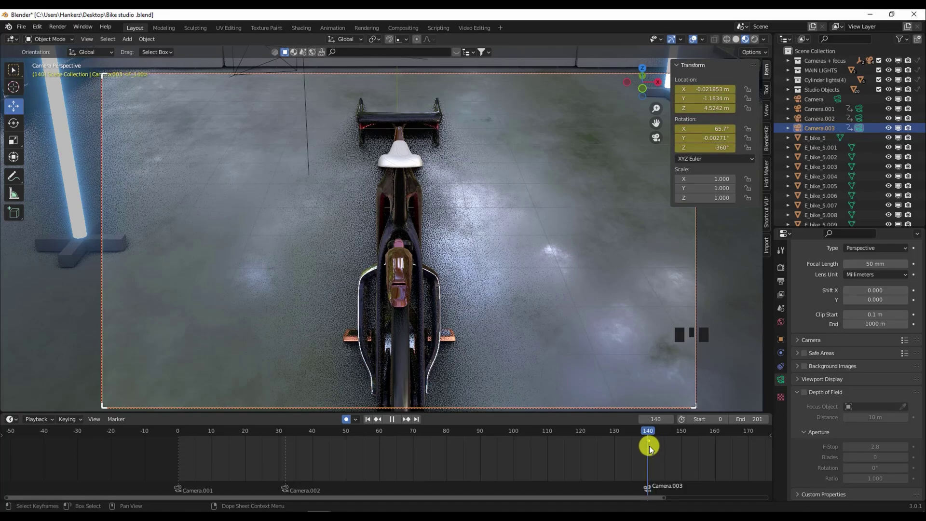
At frame 170, fly Camera.003 forward over the handlebars to about X 0.02 m, Y 4.54 m, Z 4.07 m, tilted to 50.2° on X.
drag(650, 433, 720, 436)
scroll(587, 465, up, 2)
scroll(587, 466, down, 4)
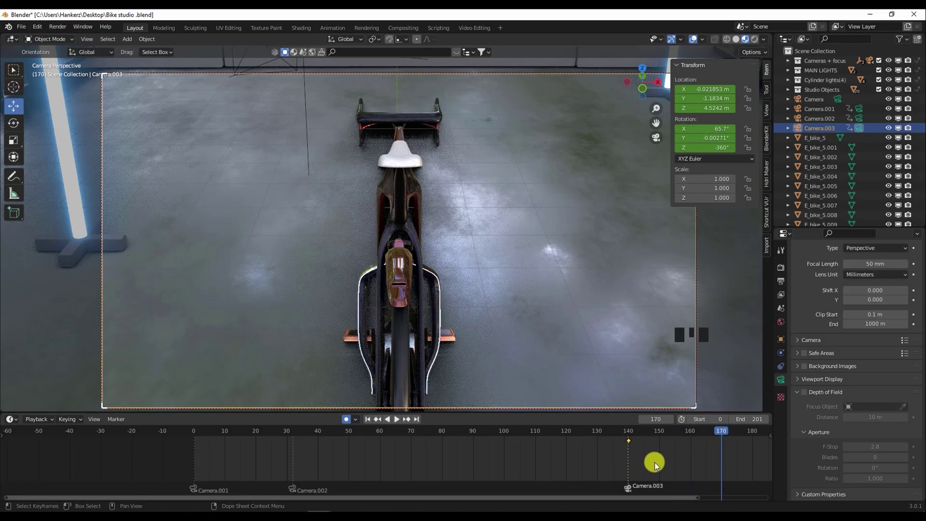
key(shift+grave)
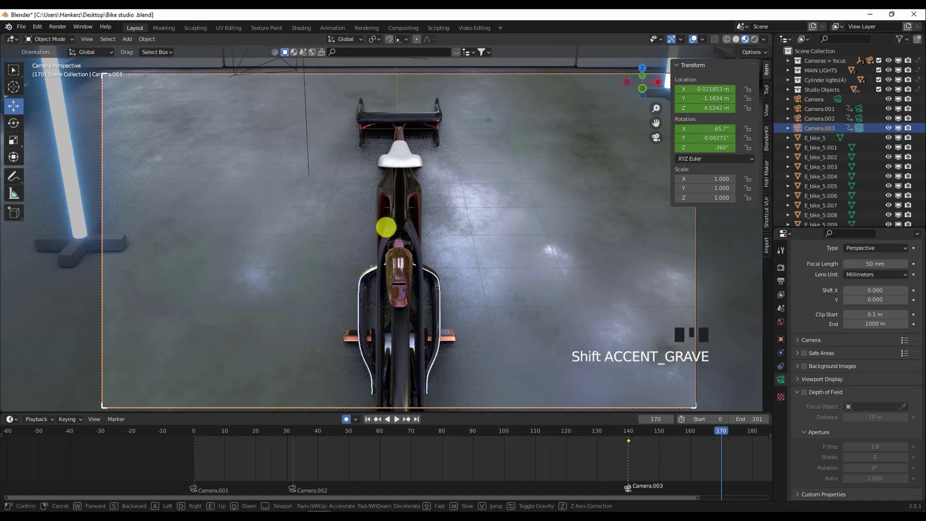
key(w)
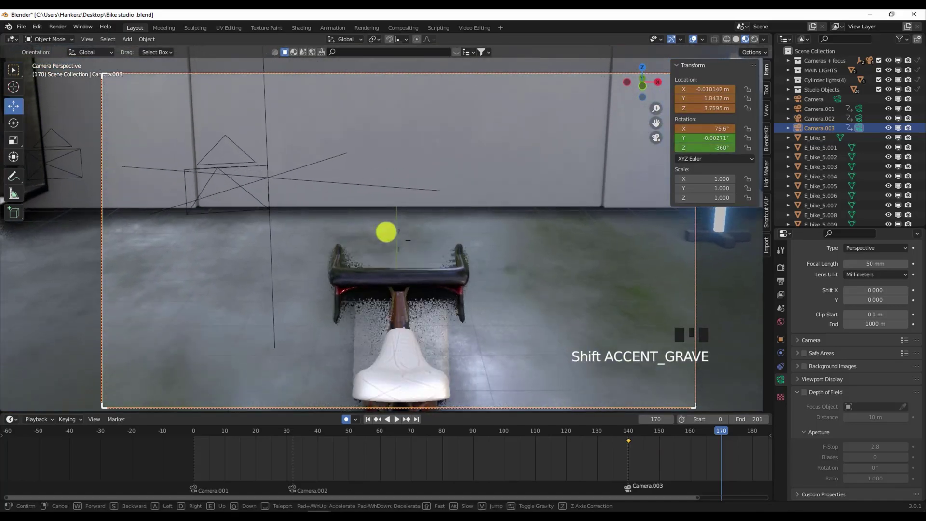
key(s)
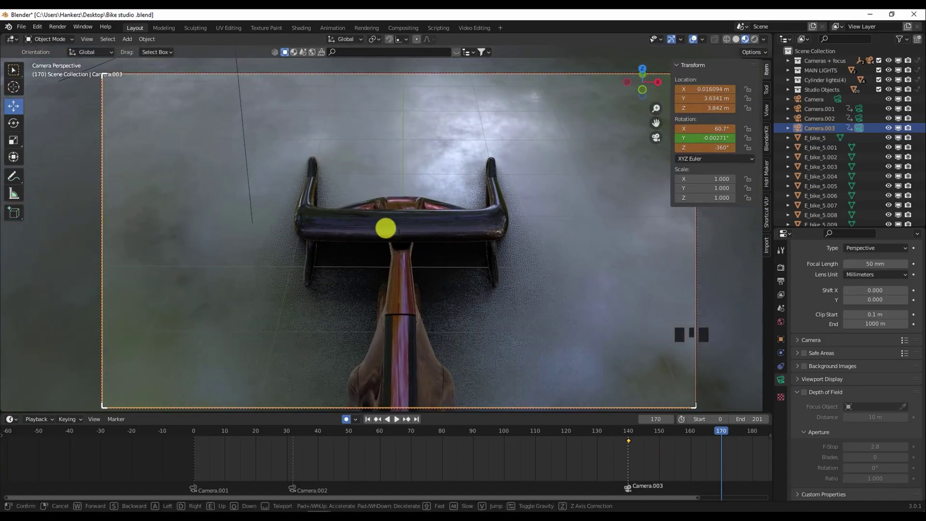
key(w)
key(w)
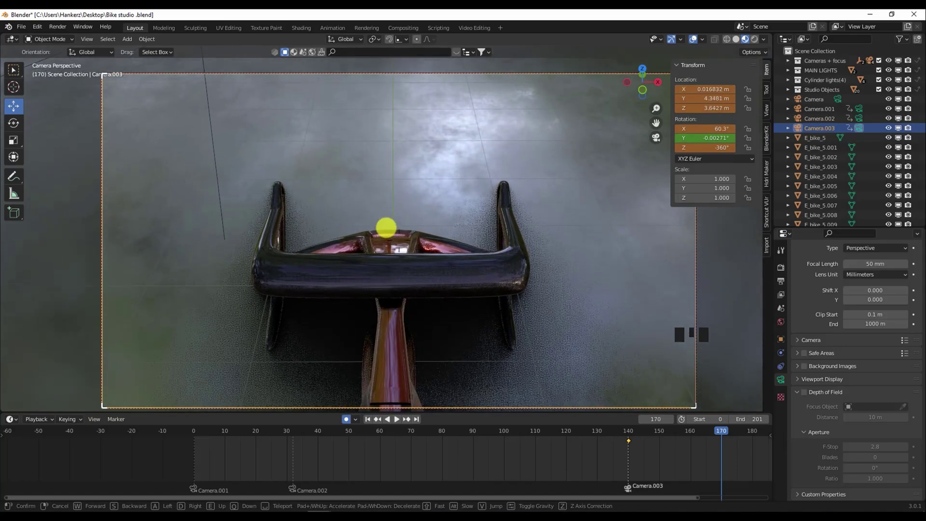
key(e)
key(w)
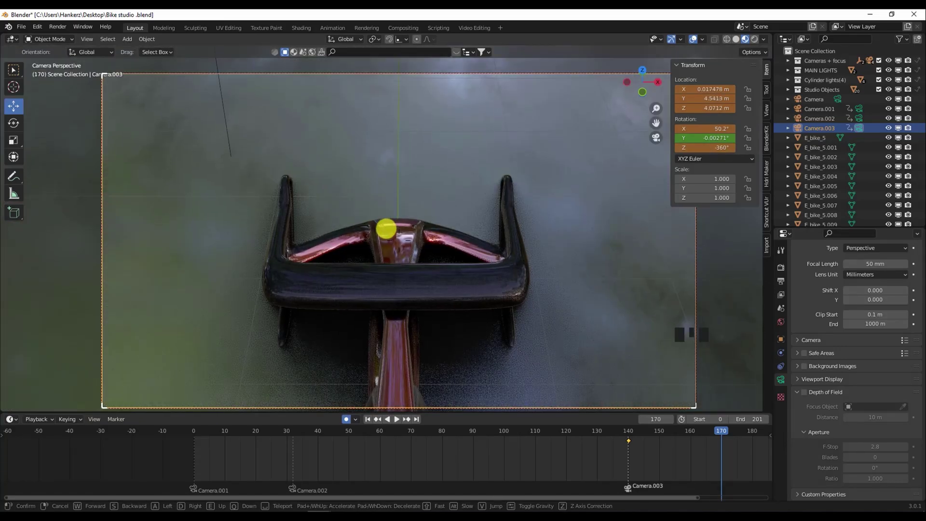
click(386, 229)
At frame 198, fly Camera.003 past the bike and turn it to face the front from about Y 14.64 m, Z 4.23 m.
mouse_move(718, 437)
mouse_down()
mouse_move(655, 435)
mouse_move(623, 451)
mouse_move(720, 452)
mouse_up()
drag(643, 496, 771, 501)
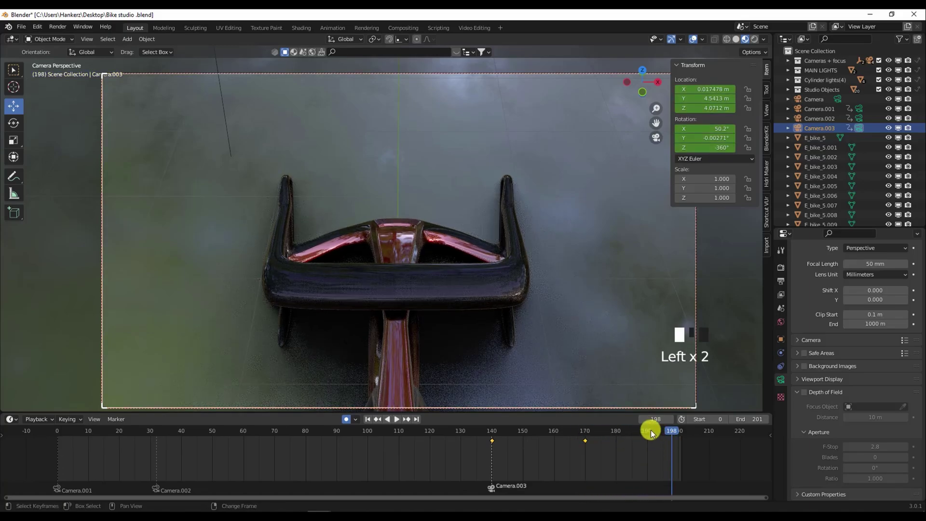
key(shift+grave)
key(w)
key(w)
key(w)
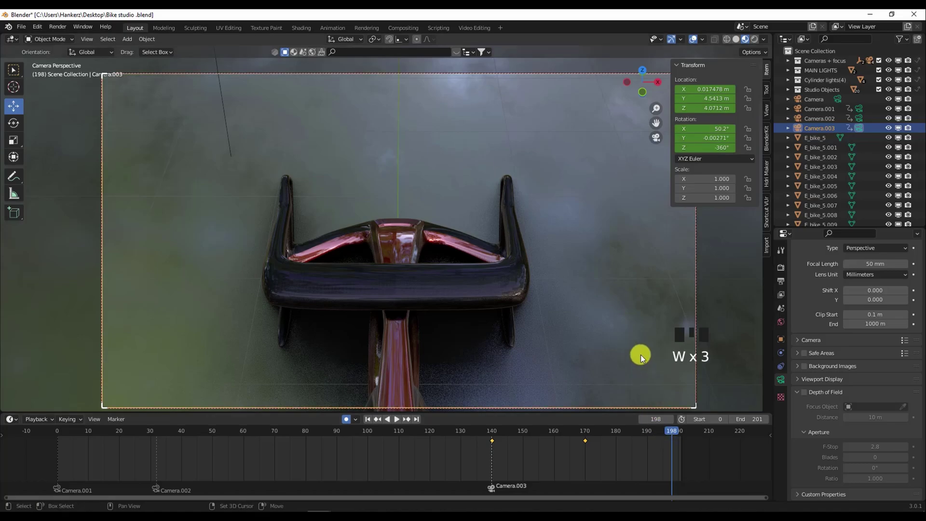
key(shift+grave)
key(w)
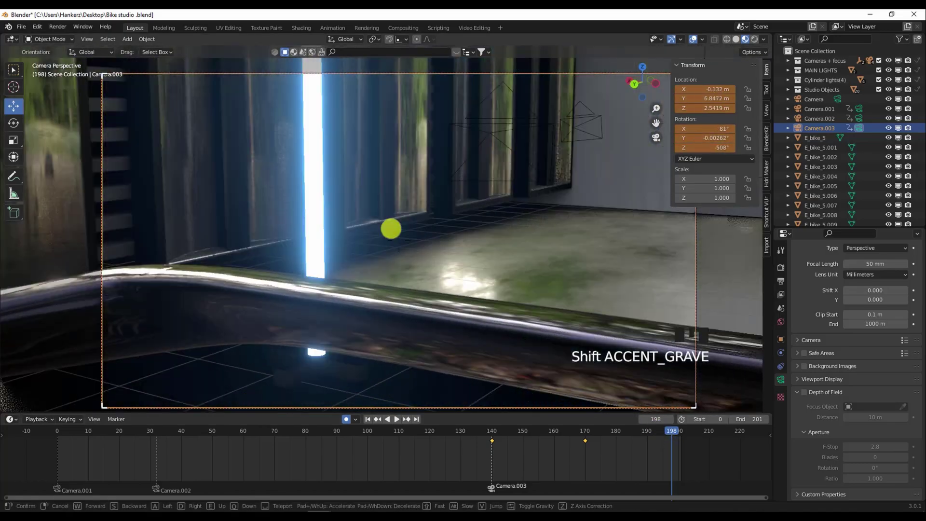
key(s)
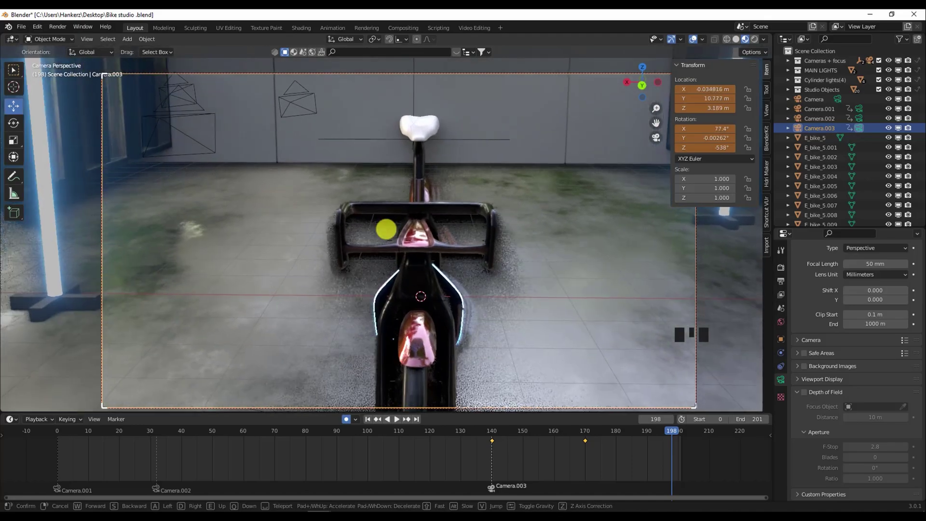
key(s)
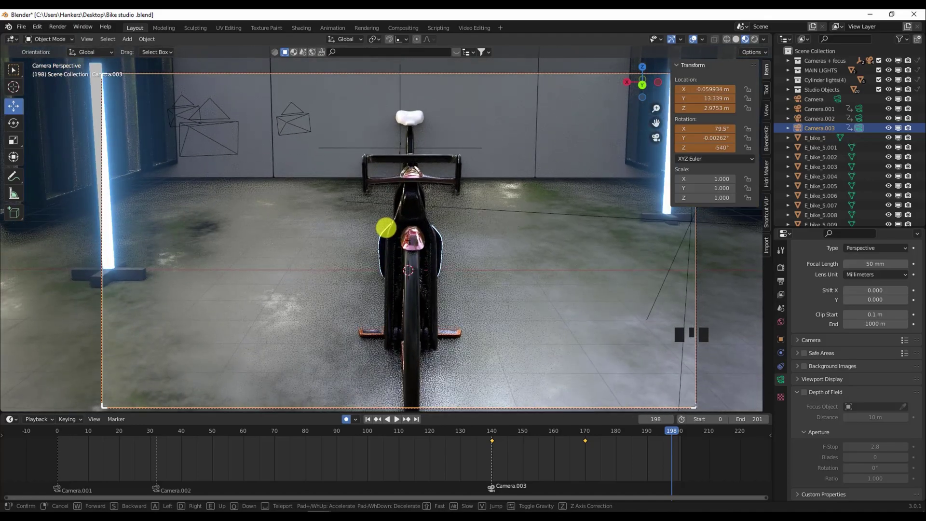
key(s)
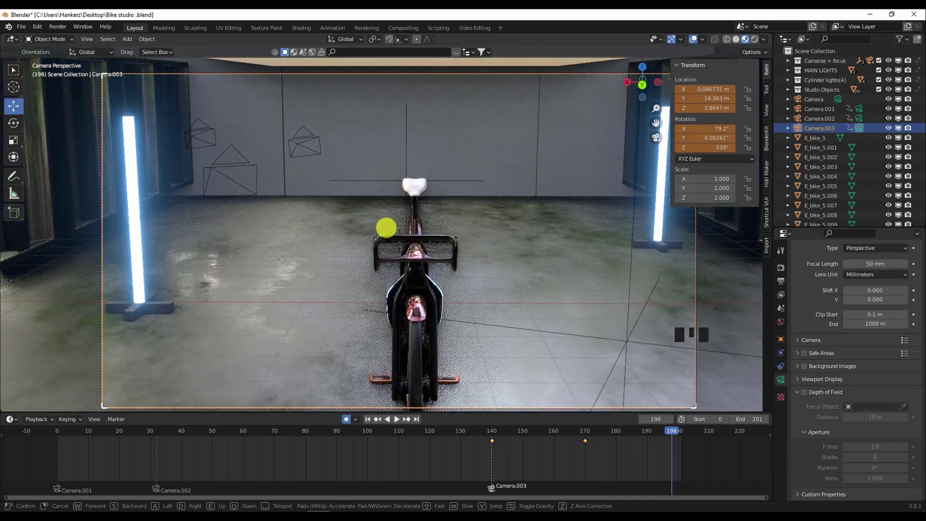
key(q)
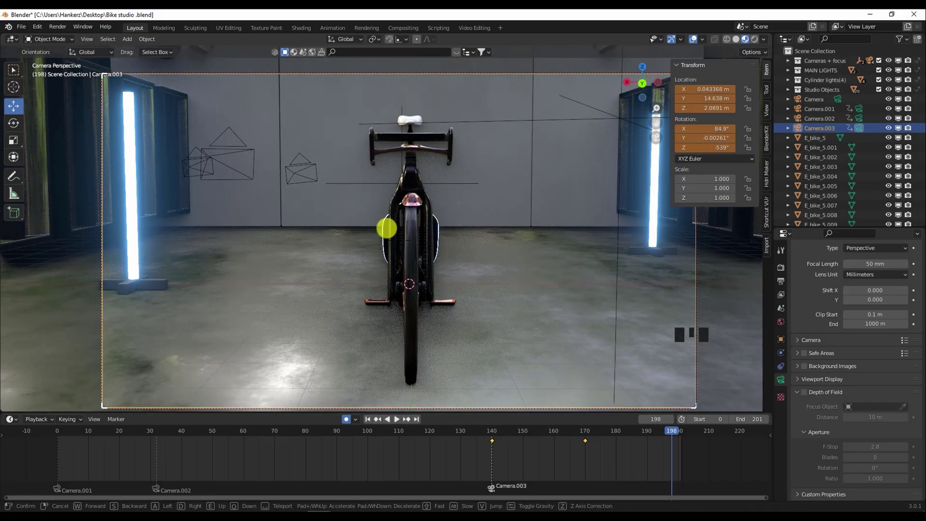
key(e)
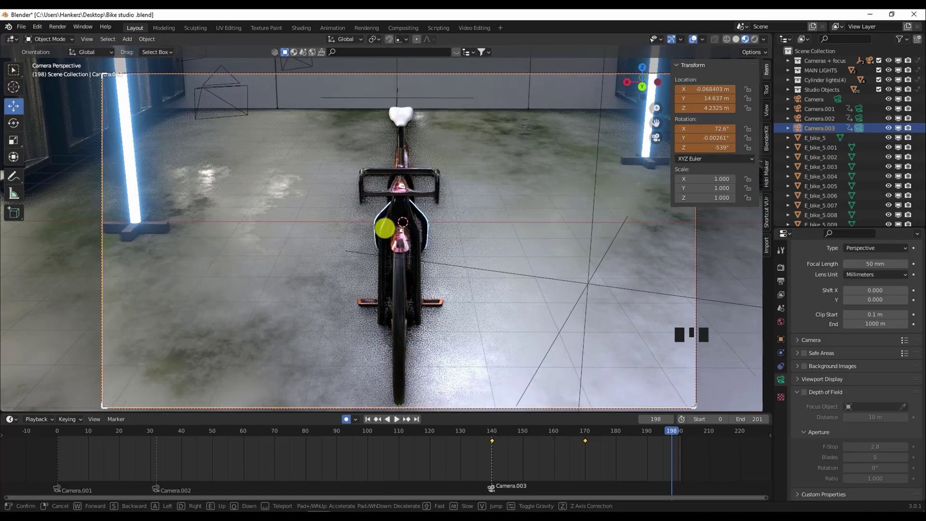
click(401, 265)
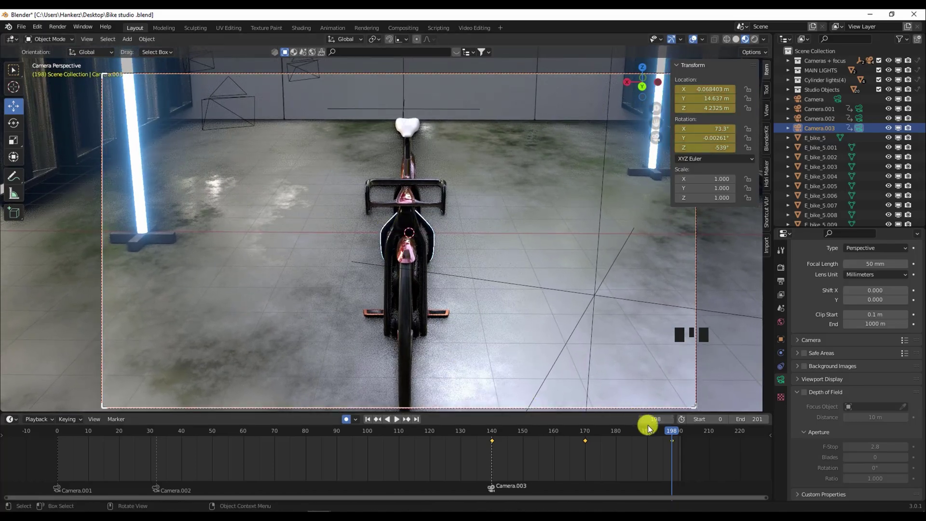
Scrub through Camera.003's animation between frames 139 and 197, and extend the timeline's end frame to 234.
drag(669, 432, 489, 441)
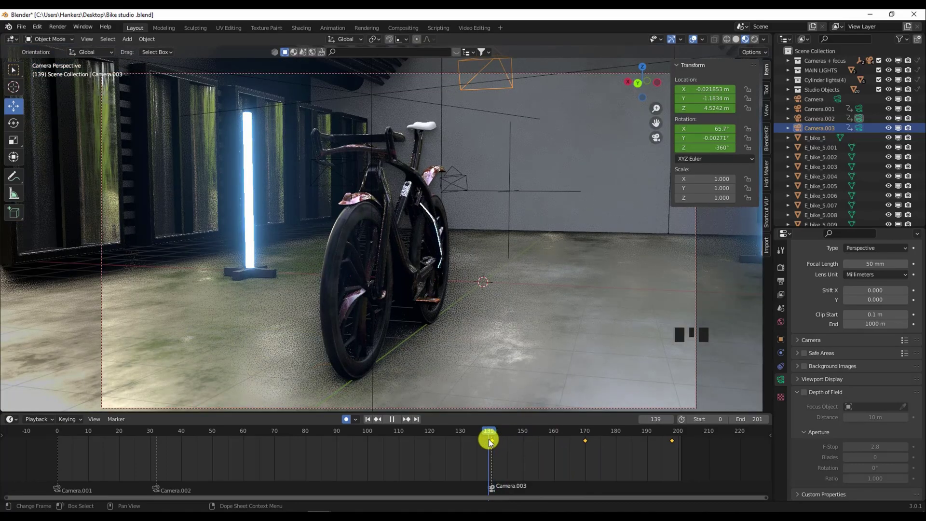
drag(491, 444, 499, 441)
drag(513, 442, 668, 430)
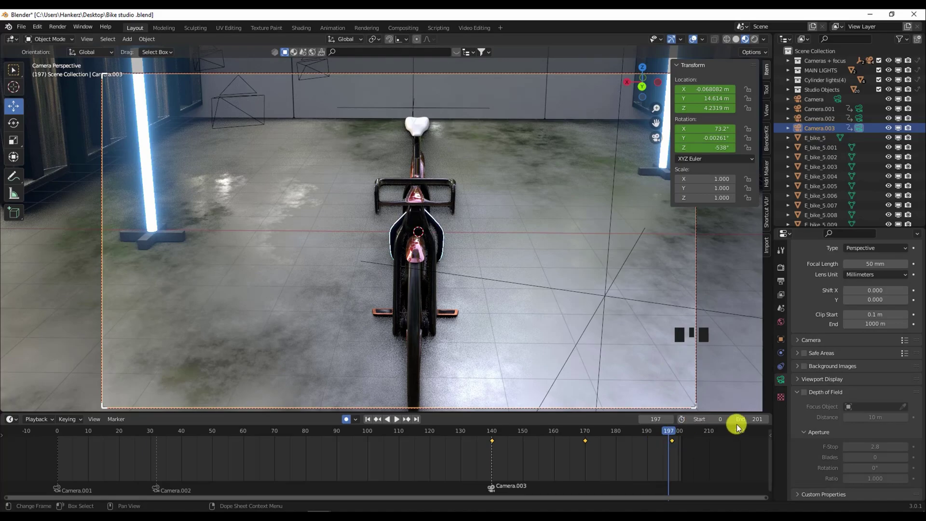
mouse_move(755, 422)
mouse_down()
mouse_move(774, 425)
mouse_move(755, 425)
mouse_up()
drag(675, 500, 732, 497)
At frame 230, fly Camera.003 down and back to about X 0.03 m, Y 15.59 m, Z 2.10 m, tilted to 85° on X.
drag(624, 432, 722, 439)
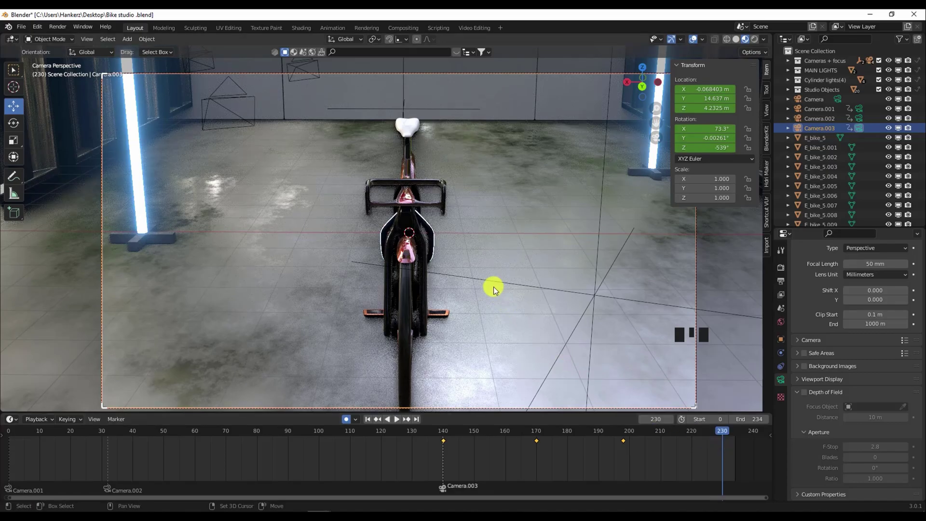
key(shift+grave)
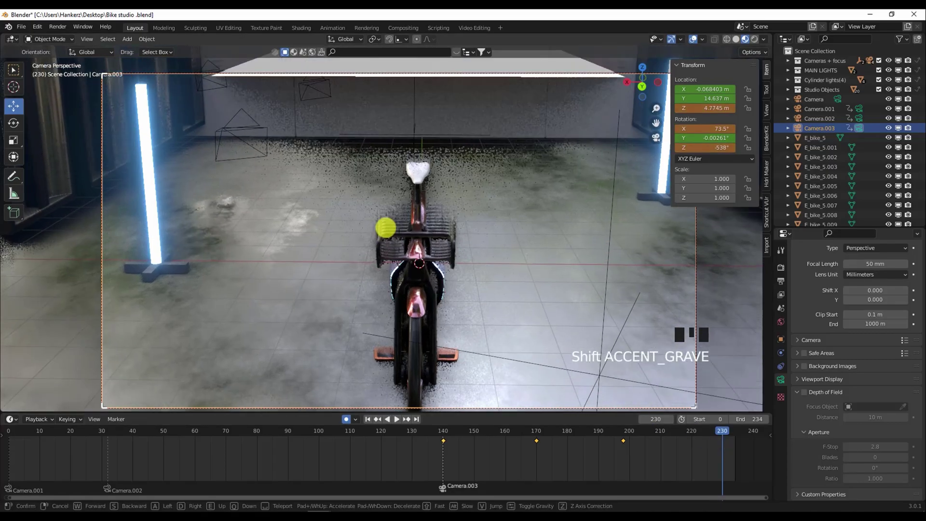
key(q)
key(s)
key(a)
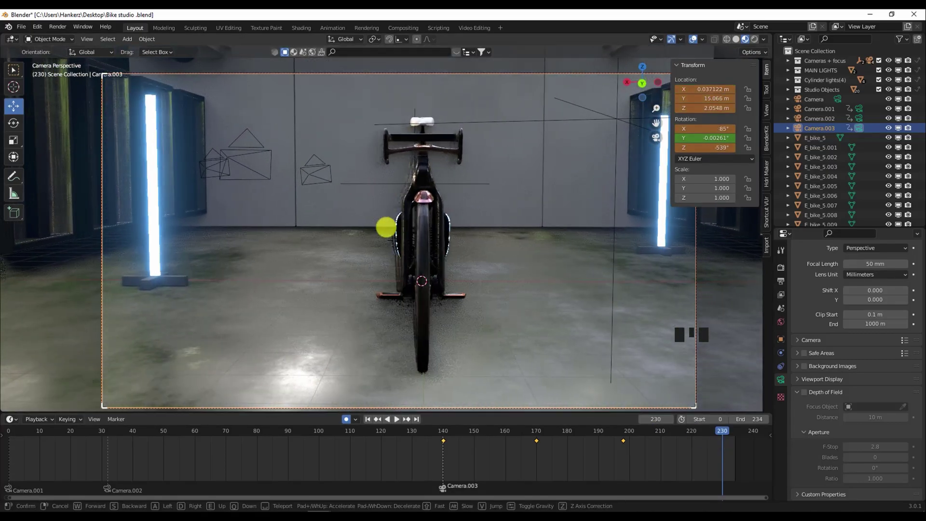
mouse_move(387, 228)
key(s)
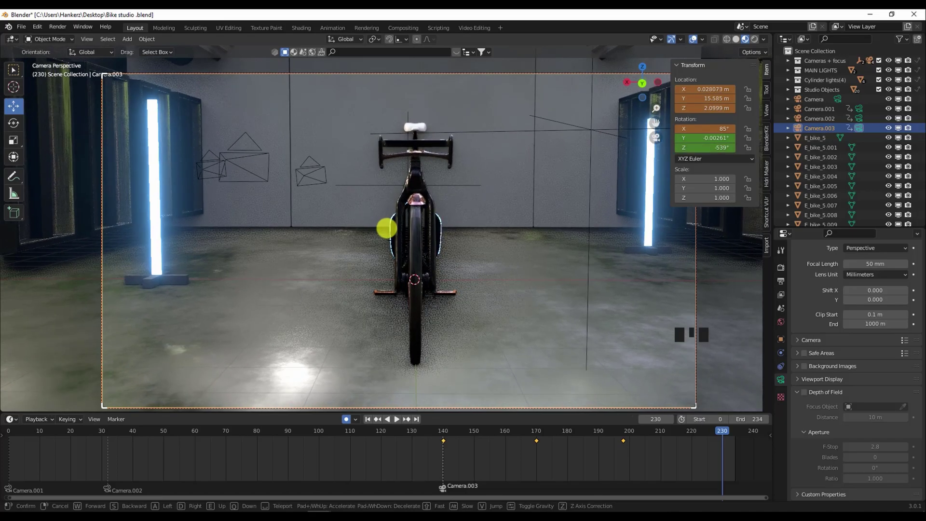
click(387, 228)
Turn off automatic keyframing, play the camera animation from frame 0, and return to frame 0.
drag(722, 434, 7, 506)
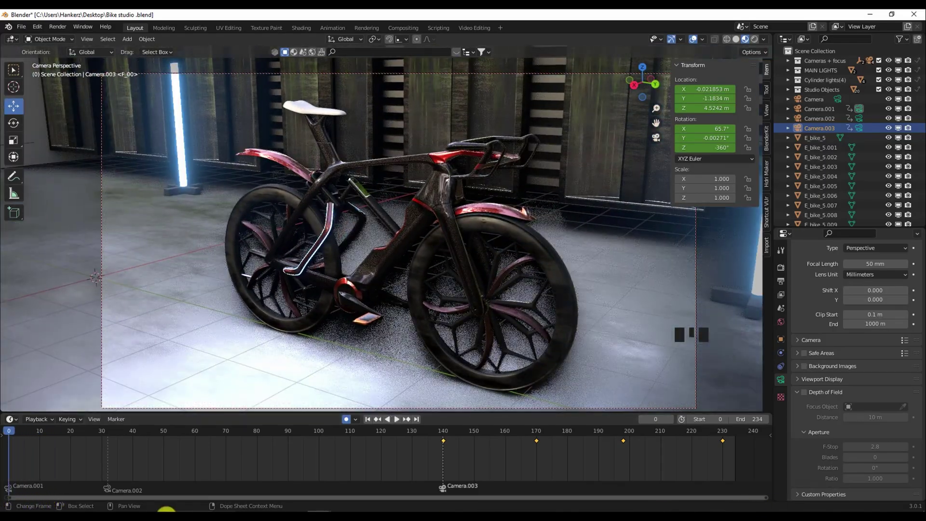
click(348, 419)
click(370, 420)
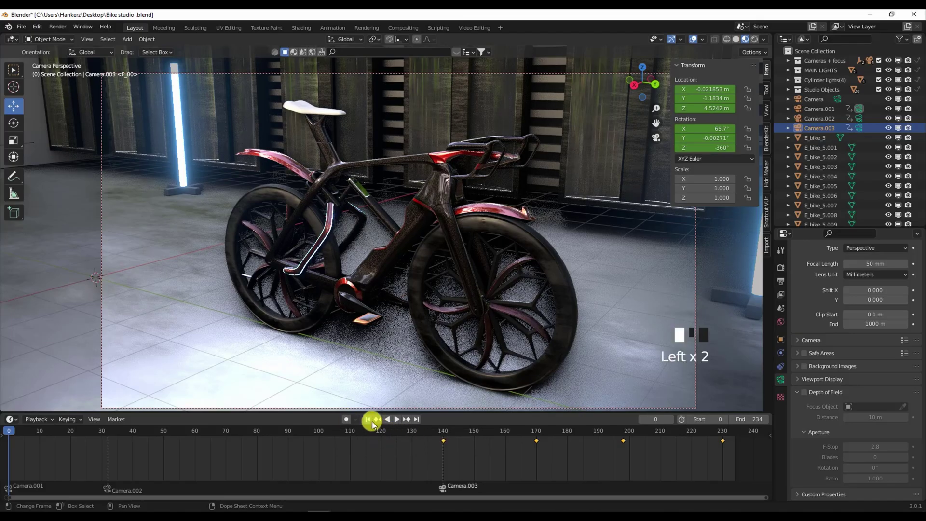
click(396, 420)
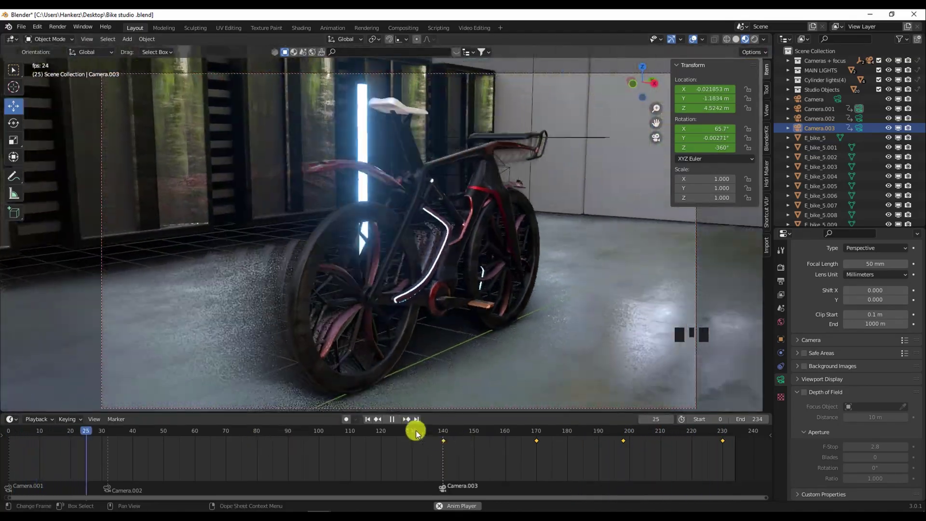
click(392, 419)
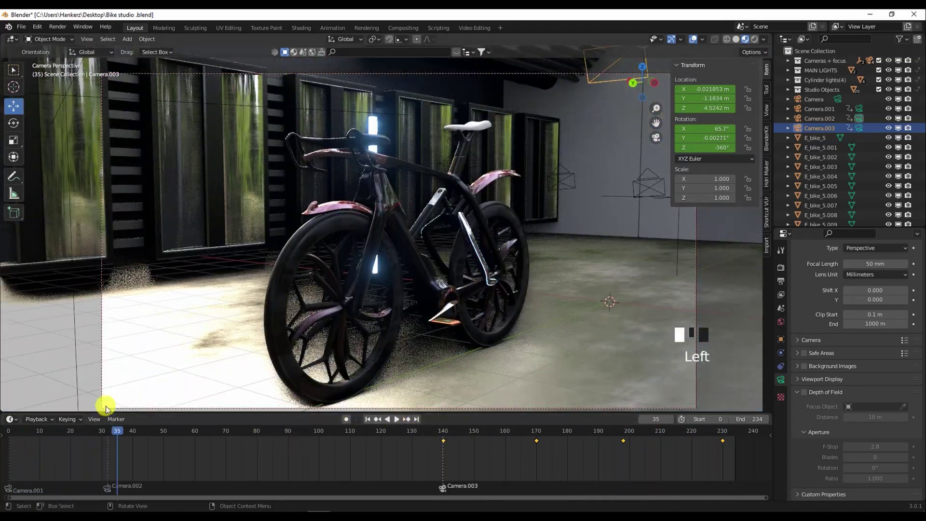
click(9, 431)
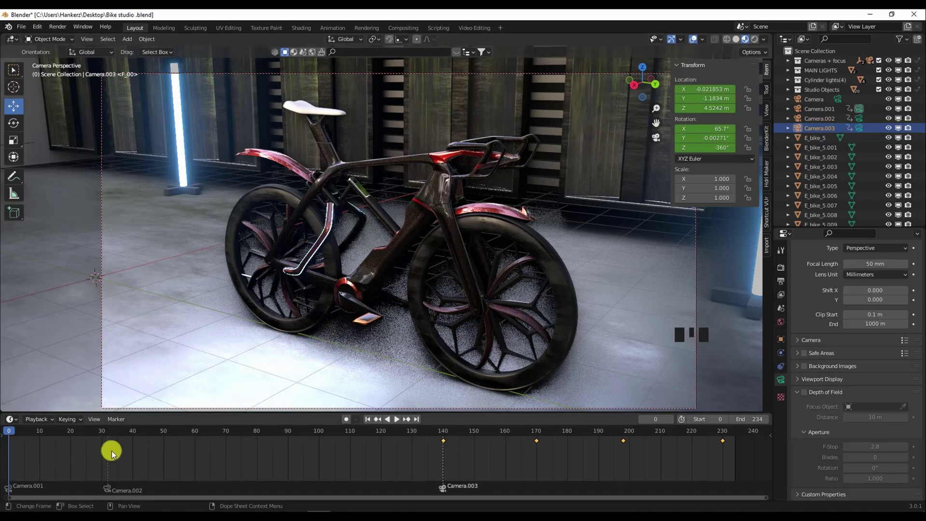
Select the light plane on the ceiling above the bike and turn on automatic keyframing.
click(202, 351)
scroll(273, 329, down, 3)
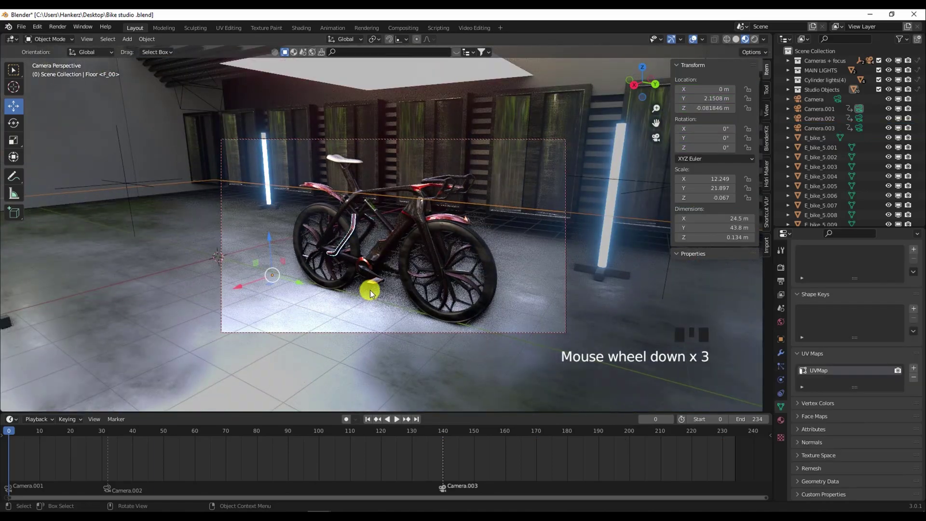
click(426, 82)
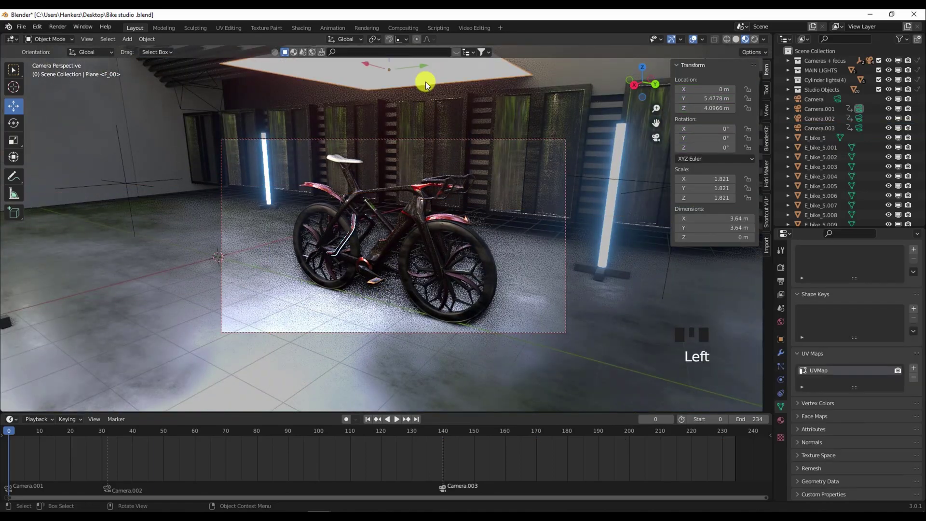
click(349, 420)
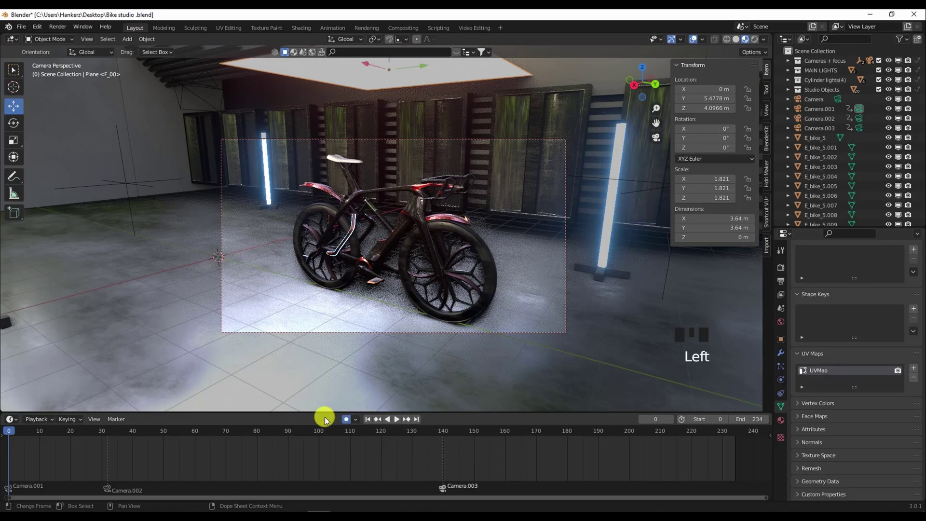
click(413, 77)
click(408, 79)
click(510, 78)
click(509, 77)
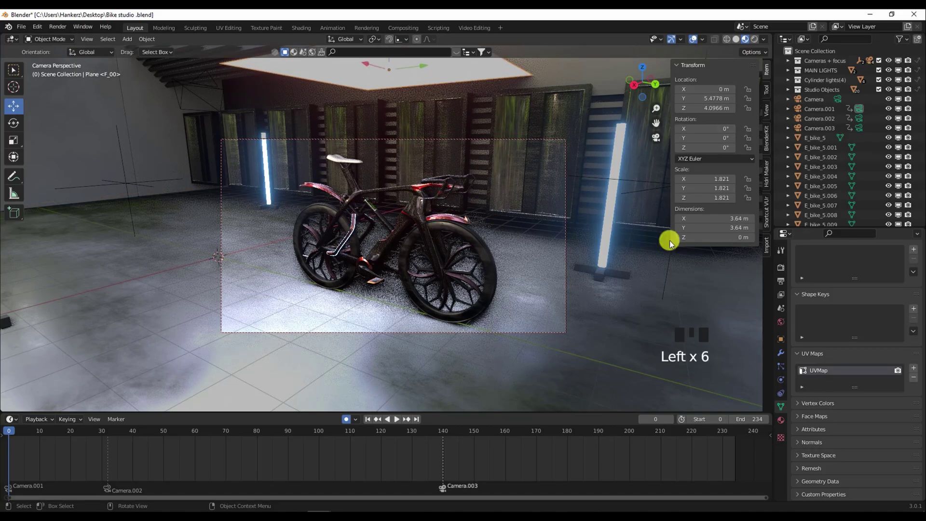
At frame 0, set the Roof light material's luminosity to 0 and keyframe it.
click(781, 424)
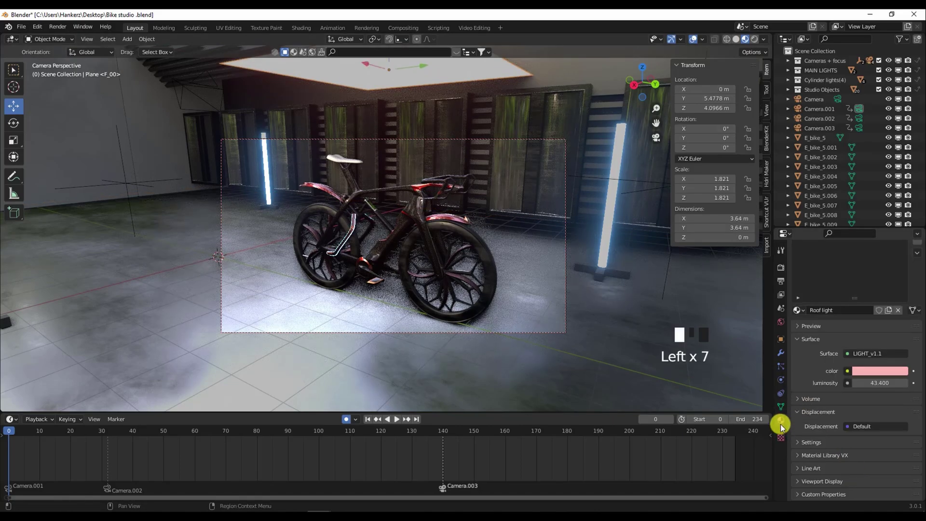
click(913, 383)
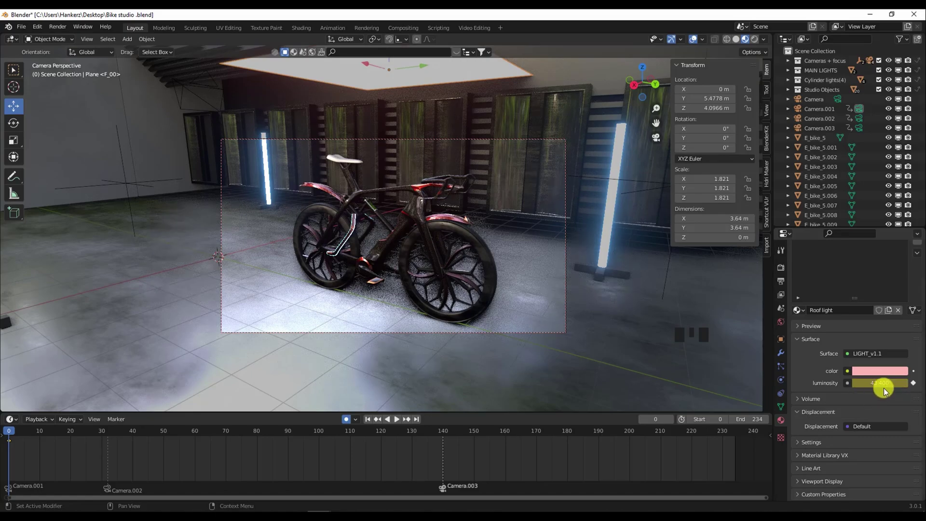
drag(885, 382, 589, 415)
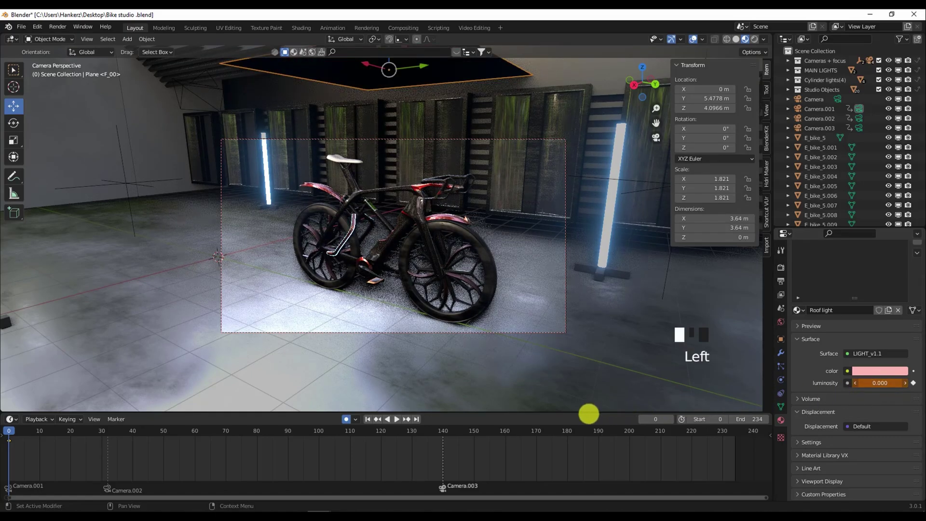
click(914, 383)
At frame 32, raise the roof light's luminosity to about 43.3 and keyframe it.
drag(9, 434, 109, 438)
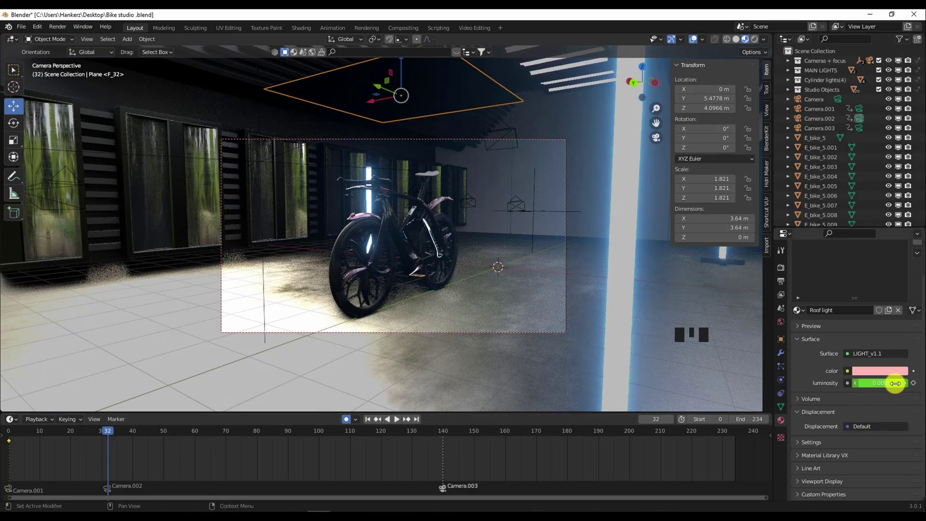
drag(882, 383, 114, 392)
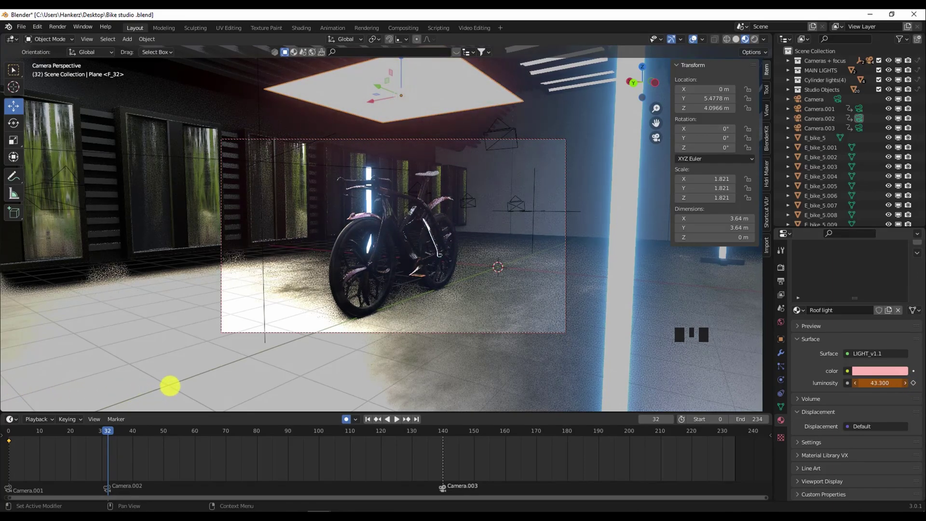
drag(170, 386, 170, 386)
key(i)
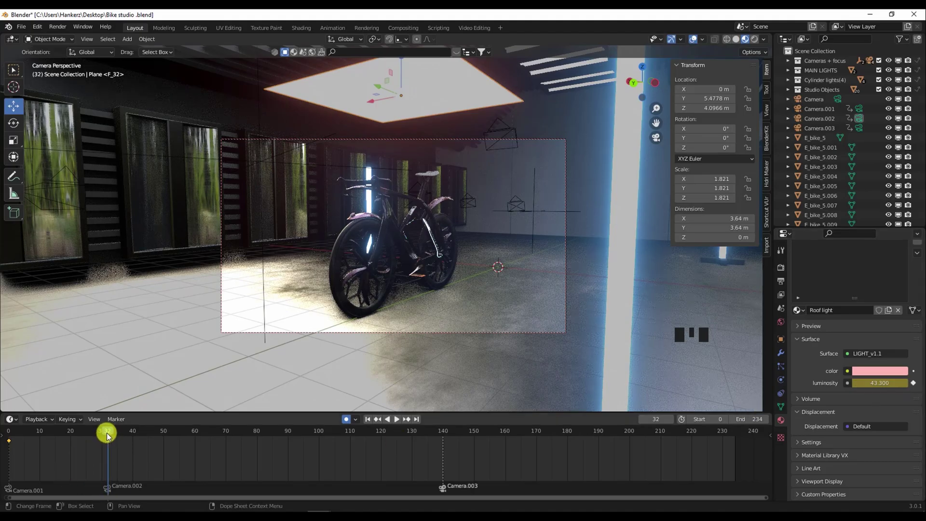
Play and scrub through the opening frames to check how the roof light's brightness changes.
click(107, 435)
drag(102, 436, 17, 459)
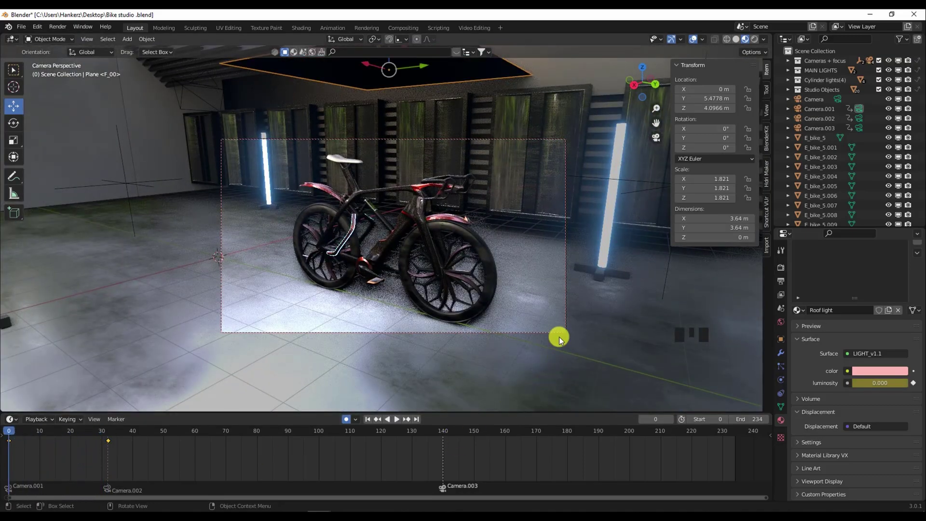
scroll(441, 235, down, 2)
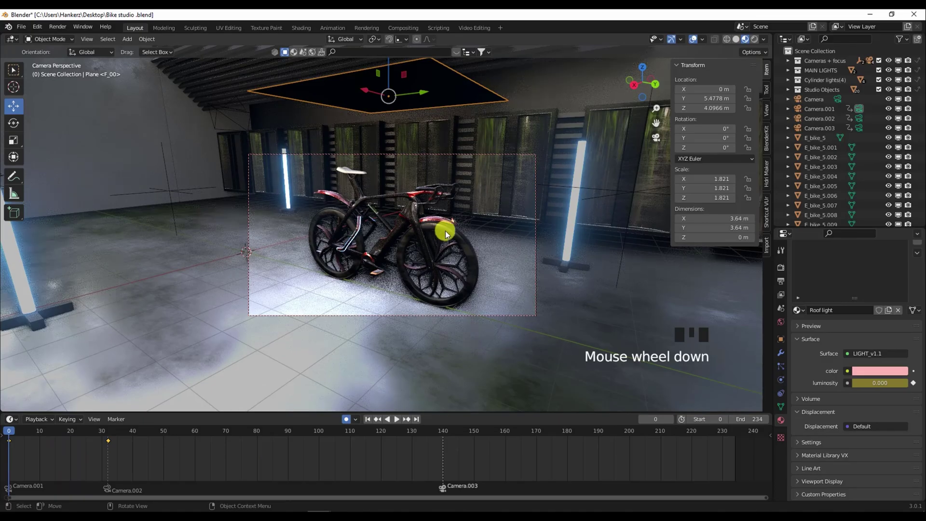
click(399, 420)
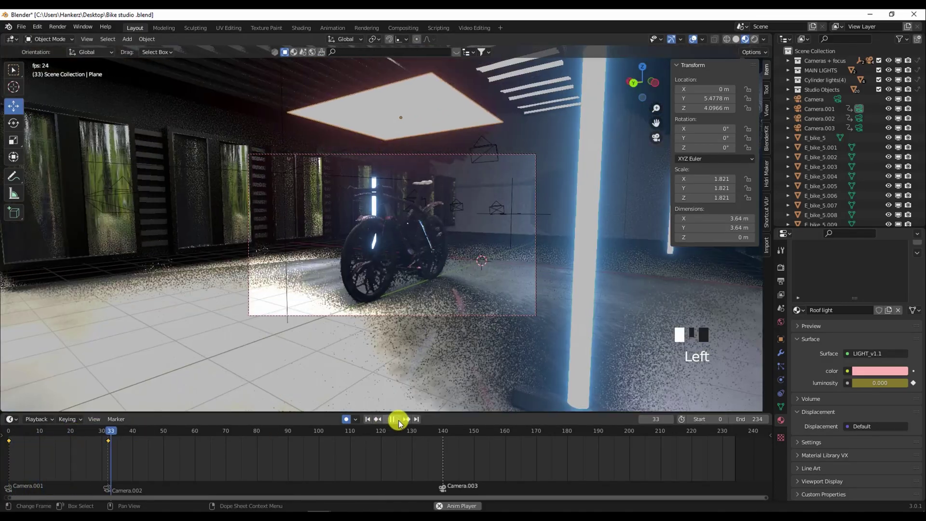
click(395, 421)
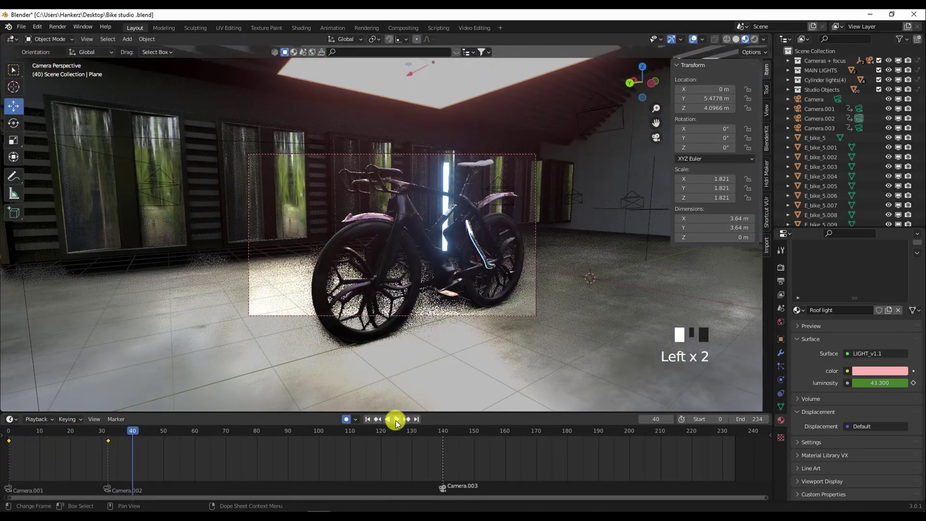
drag(134, 432, 770, 443)
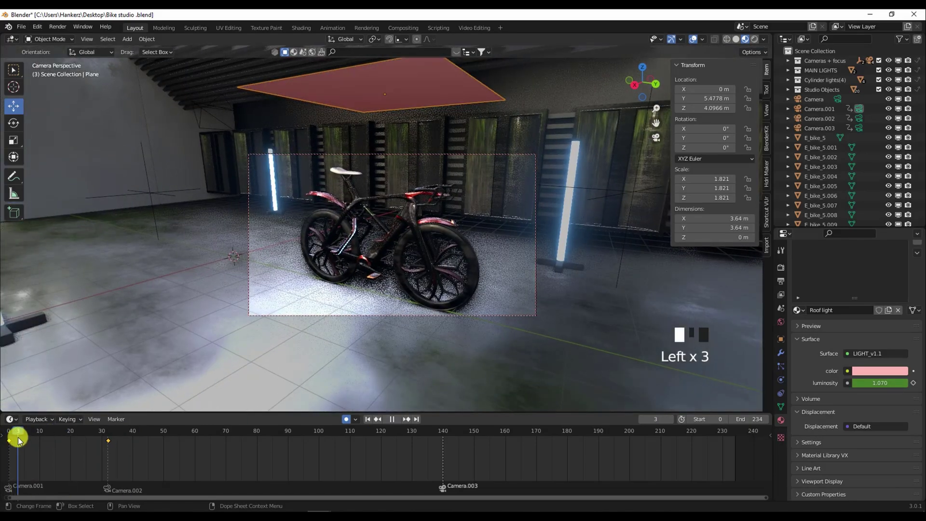
mouse_move(20, 439)
mouse_down()
mouse_move(6, 446)
mouse_move(25, 447)
mouse_move(8, 446)
mouse_move(10, 430)
mouse_move(26, 438)
mouse_up()
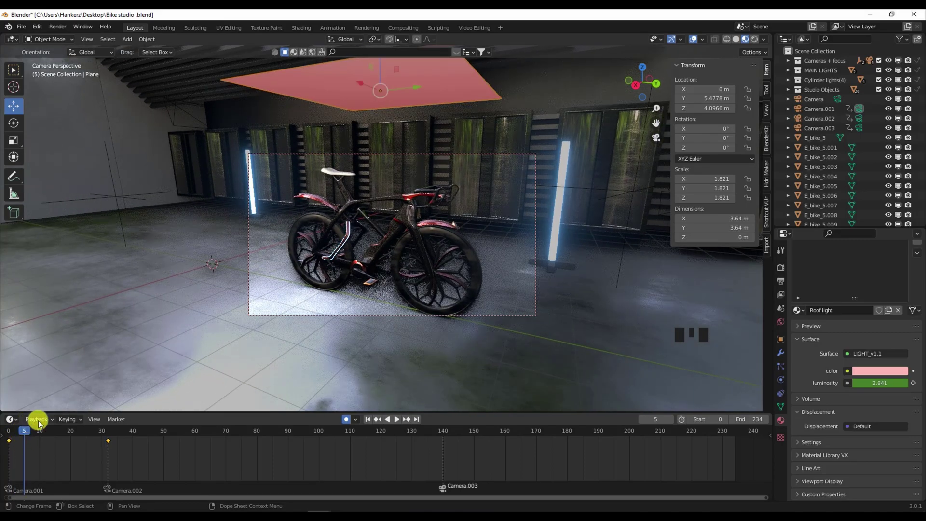
At frame 4, raise the roof light's luminosity sharply and keyframe it.
key(Left)
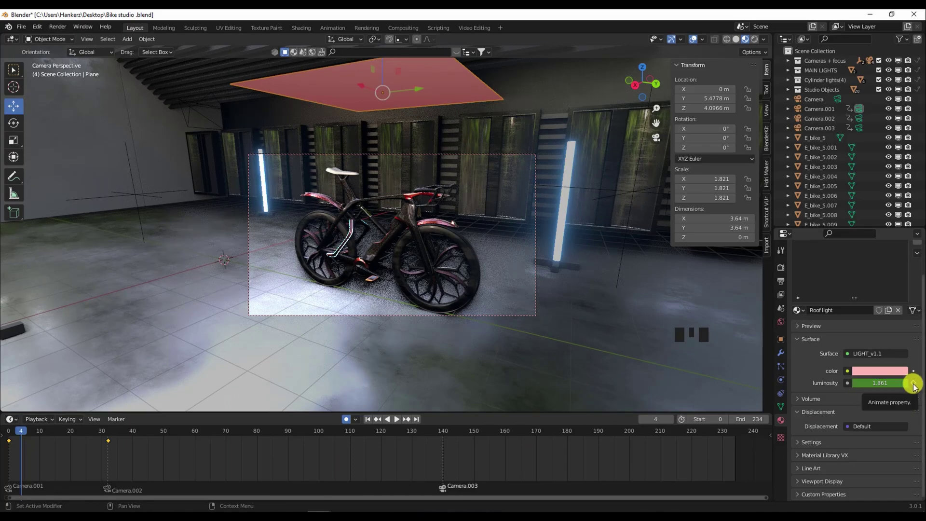
click(914, 384)
click(913, 384)
drag(69, 392, 299, 414)
click(914, 383)
At frame 9, lower the roof light's luminosity to about 1.7 and keyframe it.
click(30, 435)
click(22, 433)
key(space)
drag(23, 432, 36, 437)
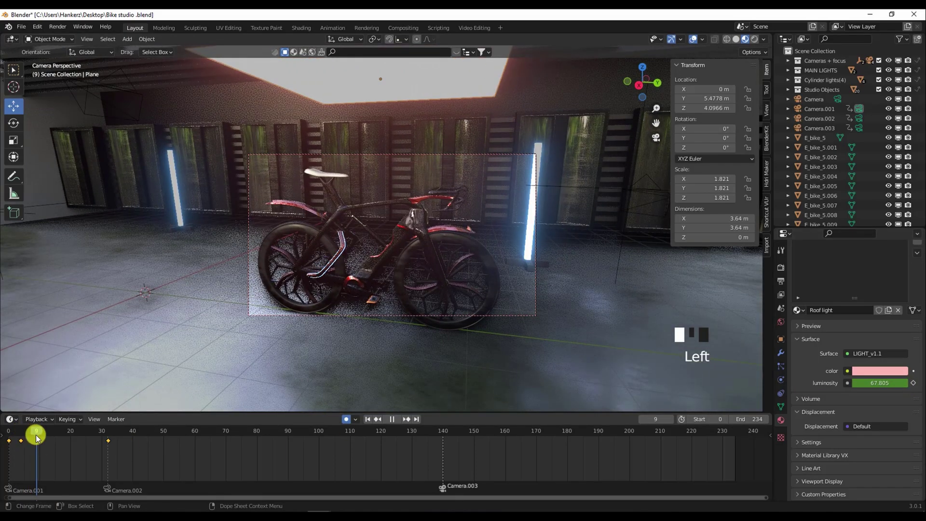
drag(889, 382, 857, 392)
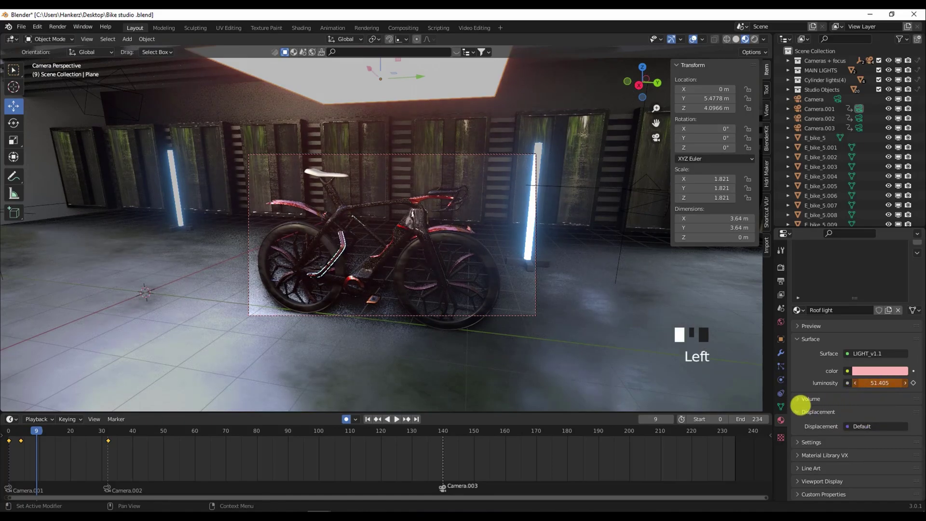
drag(754, 418, 564, 457)
click(914, 383)
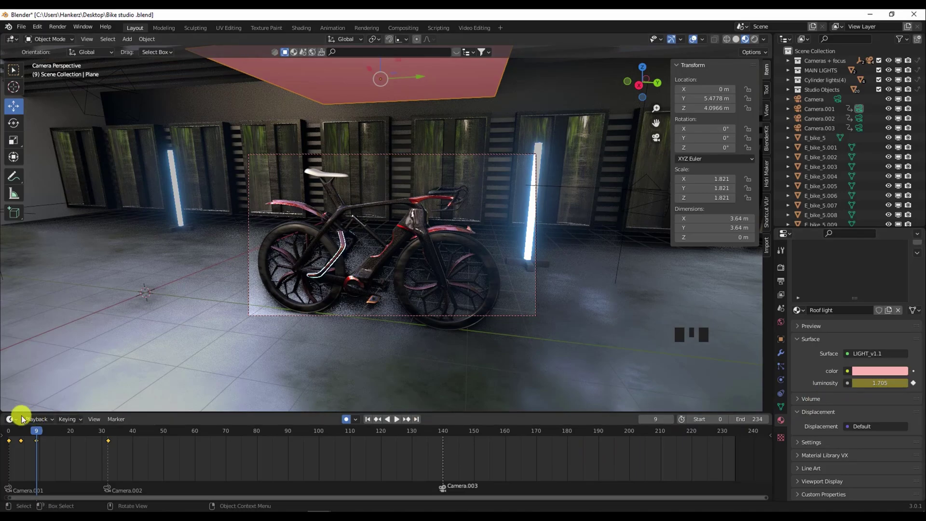
Continue the roof light's flicker by keyframing its luminosity at about 66.9 on frame 14 and about 3.4 on frame 18.
click(36, 432)
drag(38, 435, 52, 437)
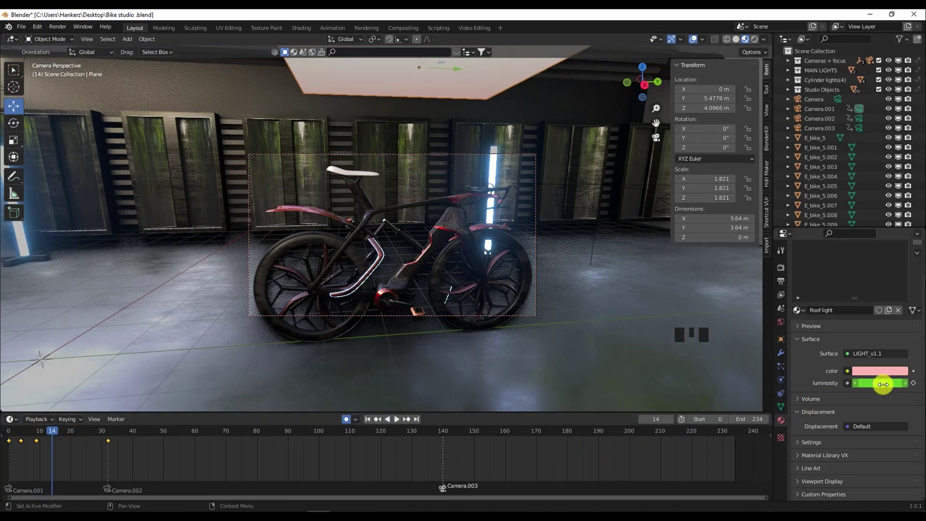
drag(882, 384, 251, 396)
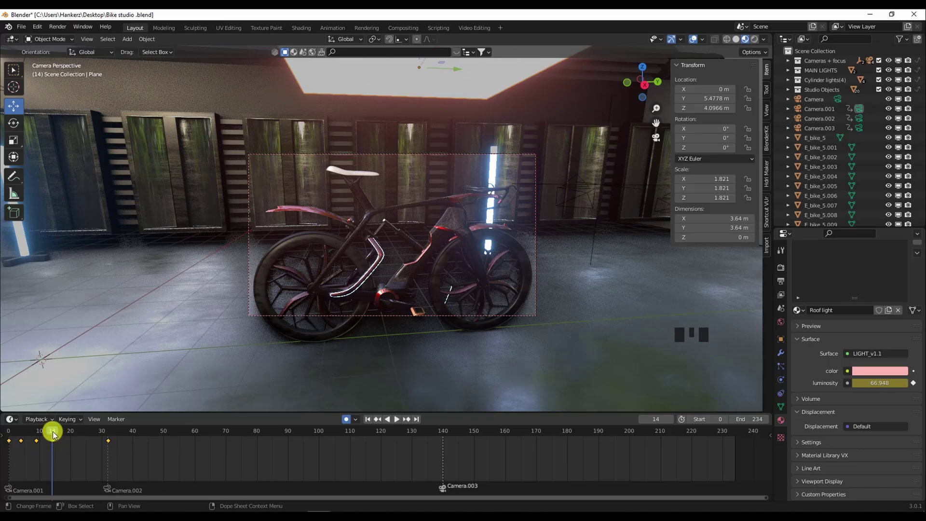
drag(53, 433, 65, 436)
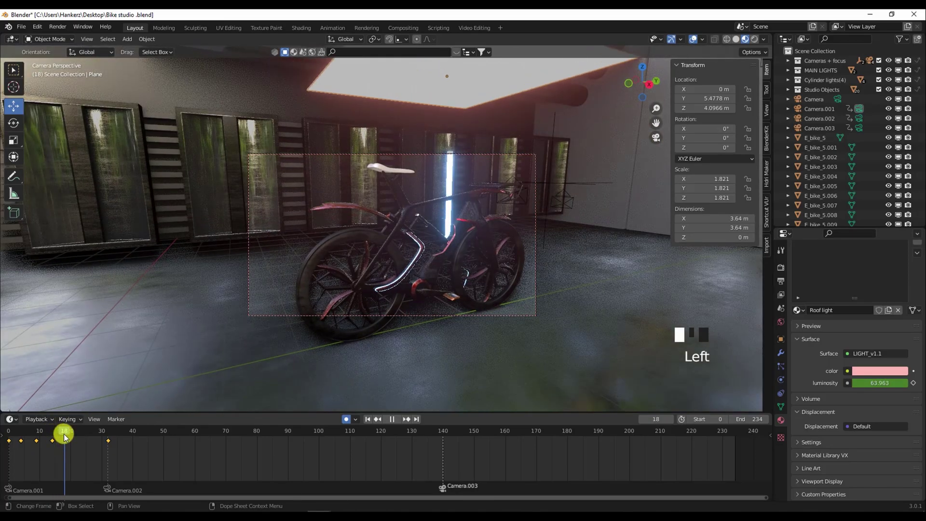
drag(884, 385, 573, 452)
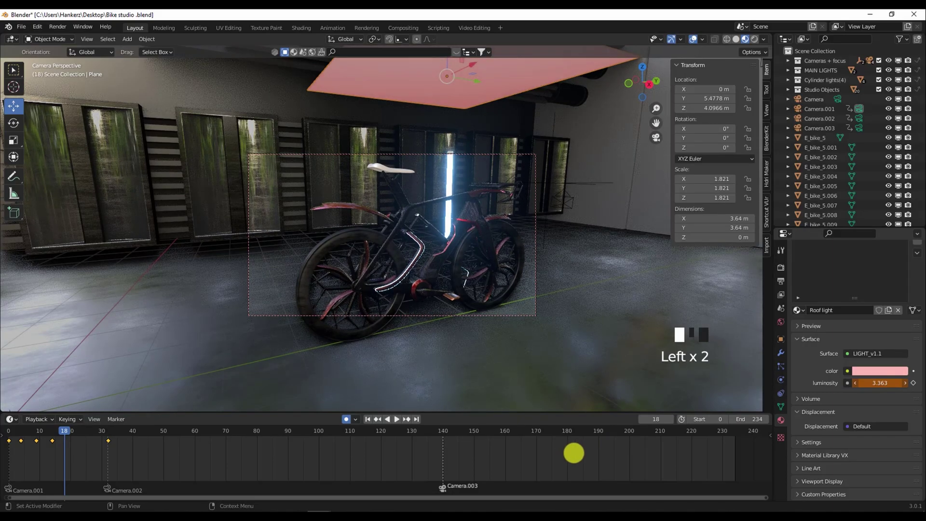
At frame 22, raise the roof light's luminosity to about 17.6 and keyframe it.
drag(61, 434, 77, 434)
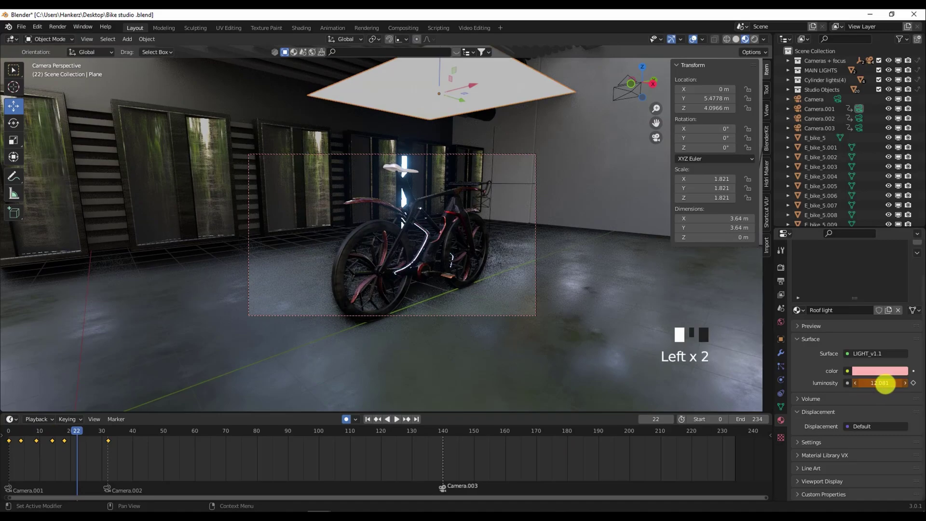
drag(16, 383, 910, 396)
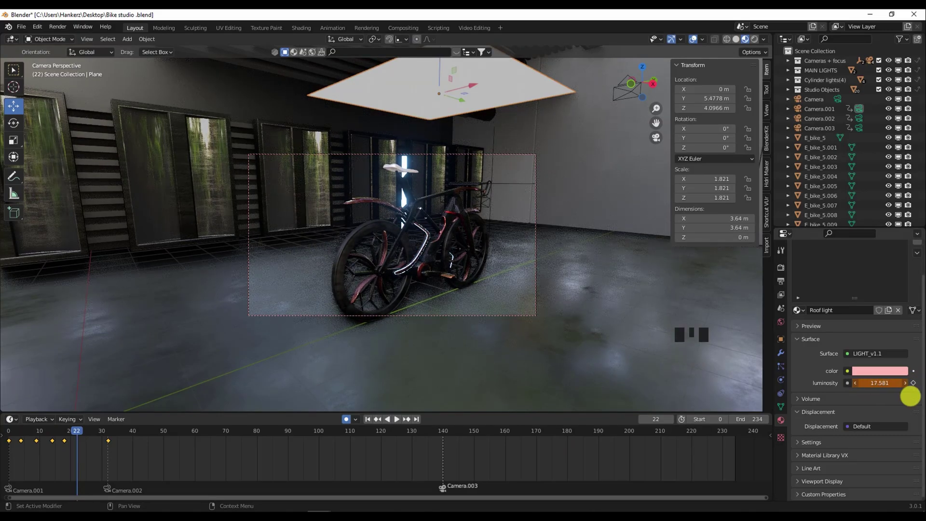
click(913, 382)
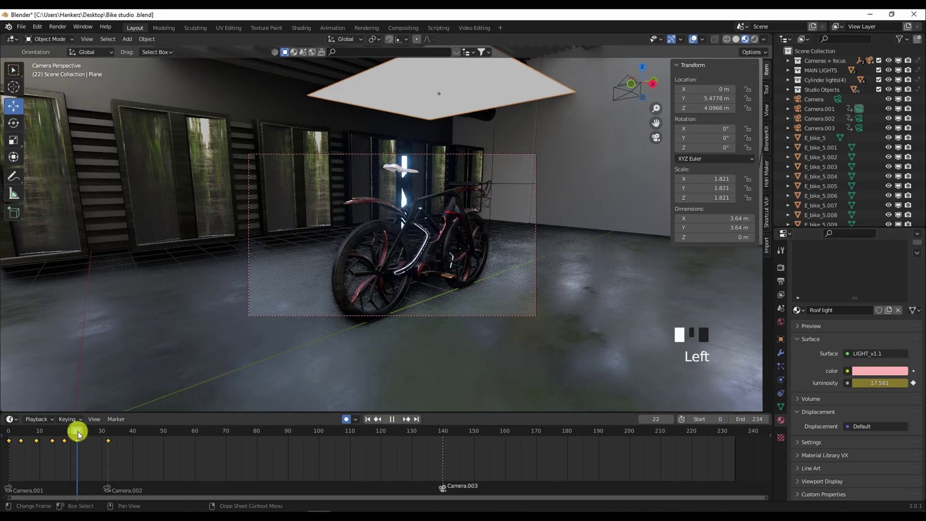
Play back the flicker, then tighten its timing by moving the keyframes at 9, 14, 18 and 22 to frames 7, 12, 16 and 20.
drag(84, 435, 6, 456)
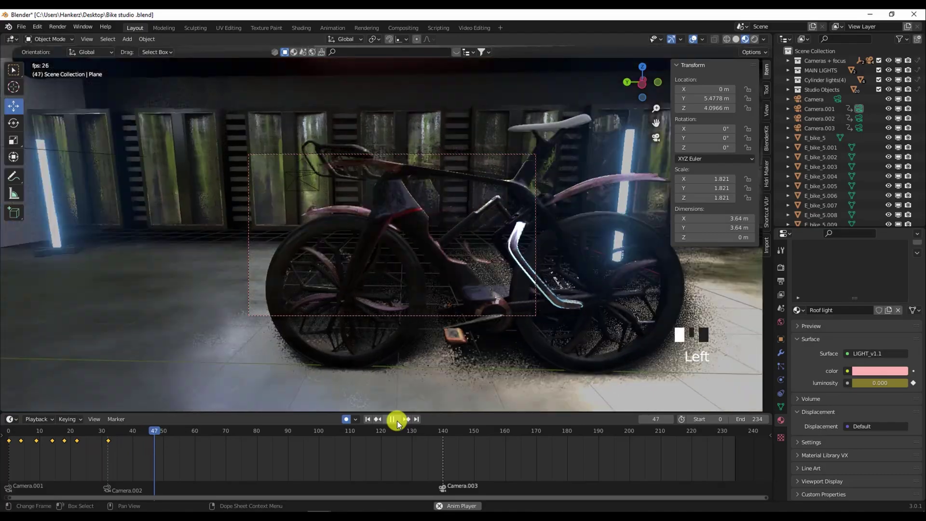
click(233, 424)
drag(154, 436, 38, 452)
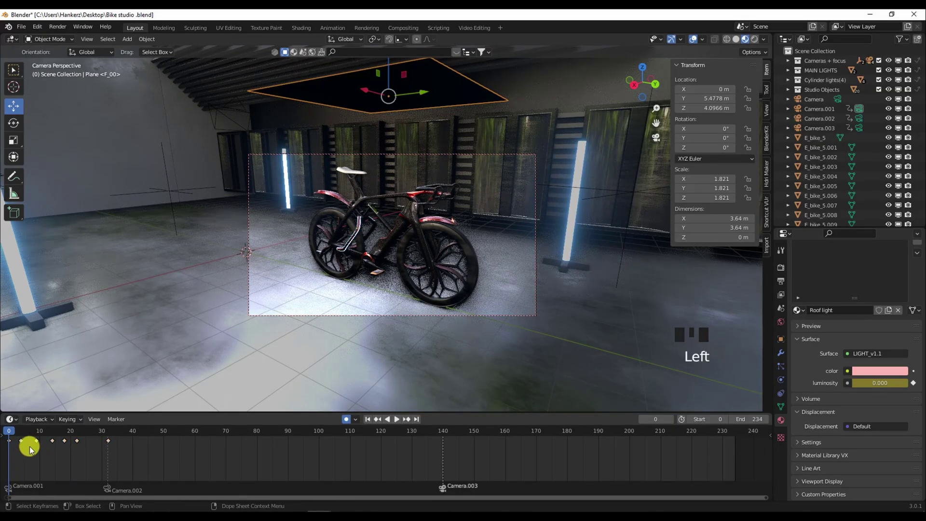
drag(37, 444, 2, 439)
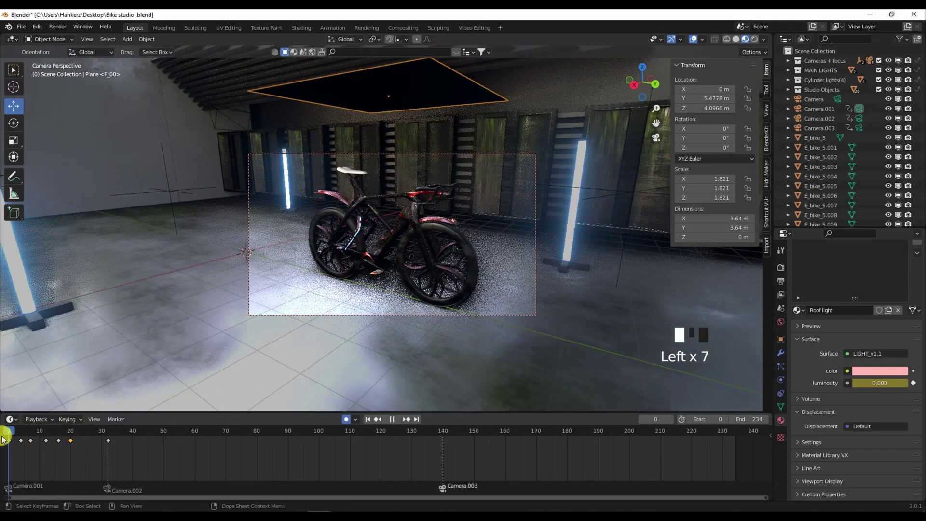
Replay the retimed flicker, return to frame 0 and save the file.
click(398, 420)
click(399, 420)
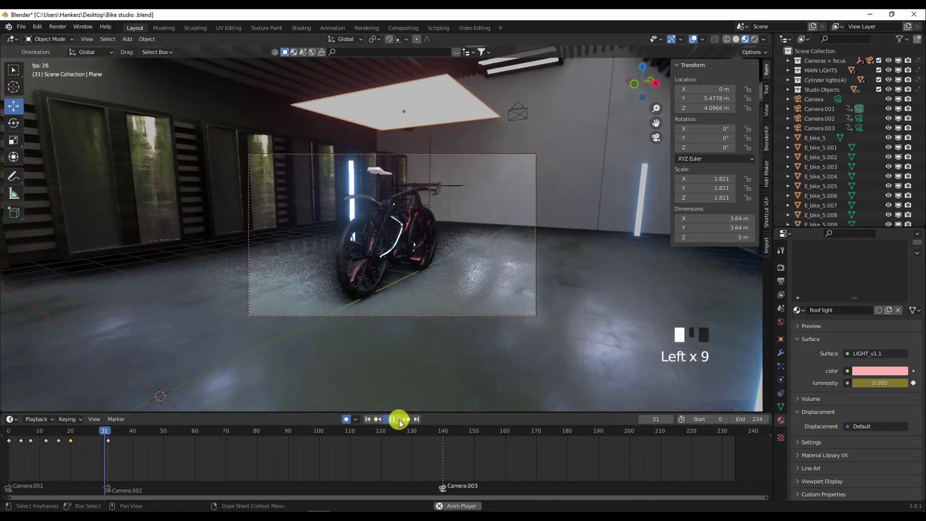
drag(109, 438, 9, 434)
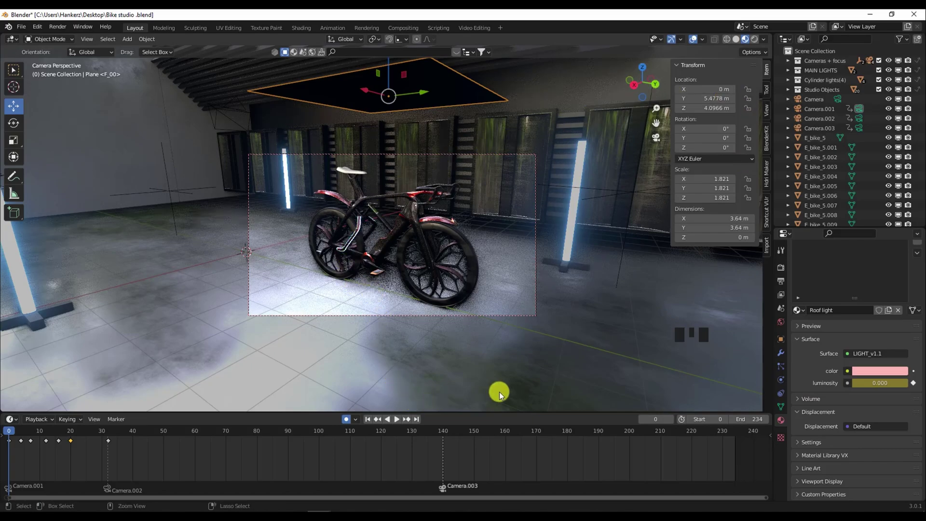
key(ctrl+s)
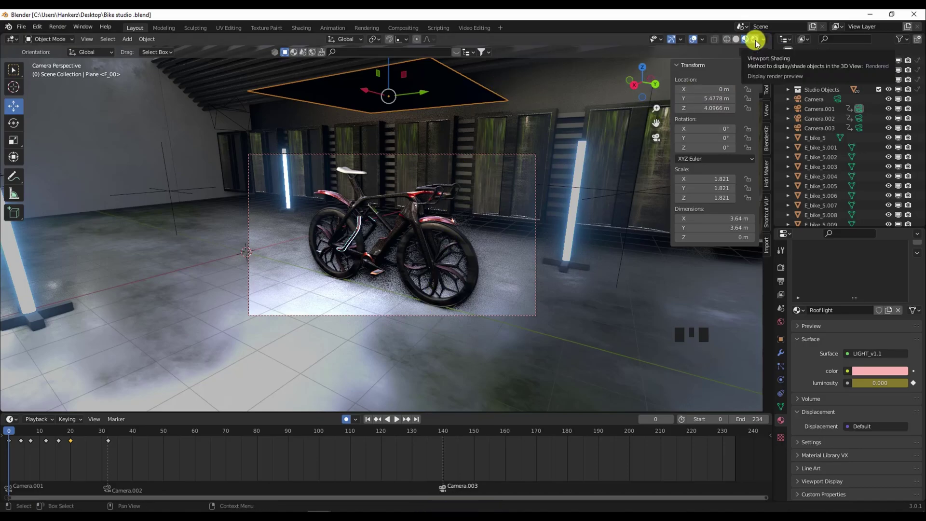
Preview the camera view in rendered shading and scrub from frame 0 to 40 to check the flicker and the roof light's luminosity.
click(378, 248)
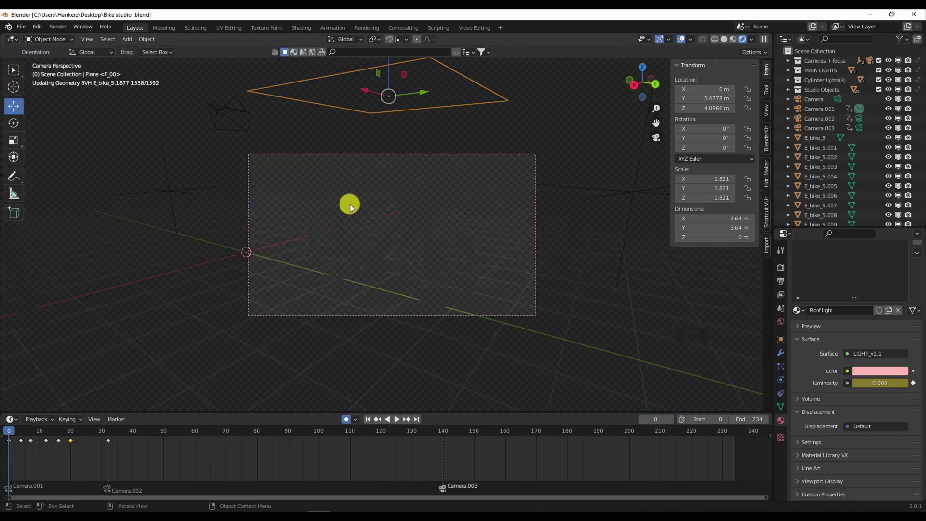
scroll(354, 192, up, 4)
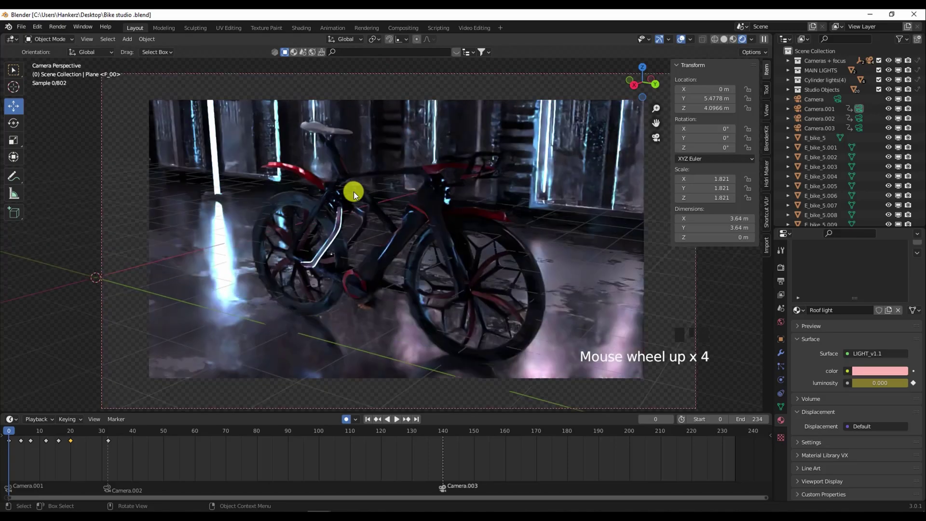
click(8, 435)
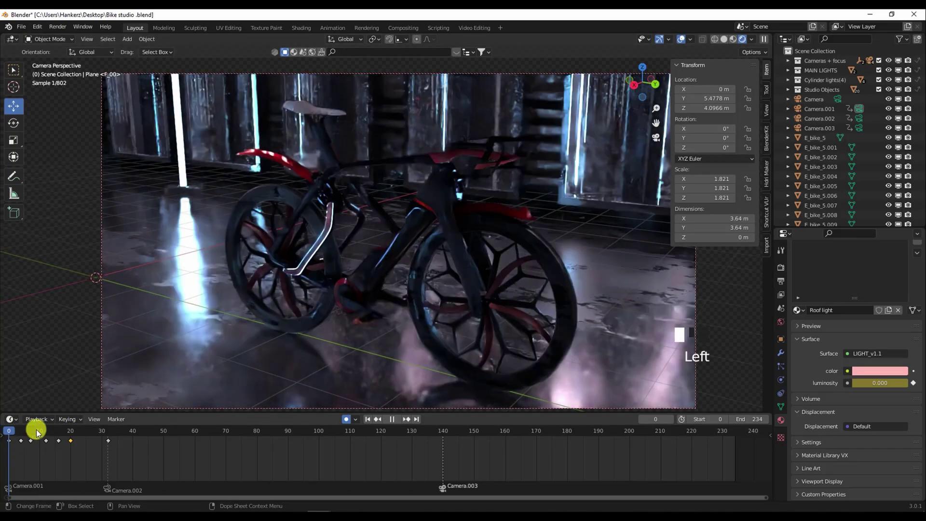
key(space)
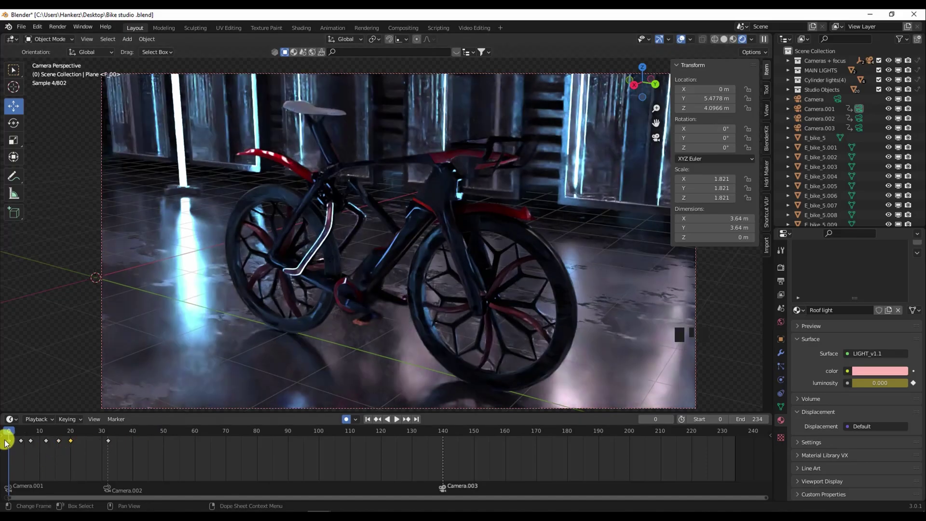
drag(9, 432, 134, 445)
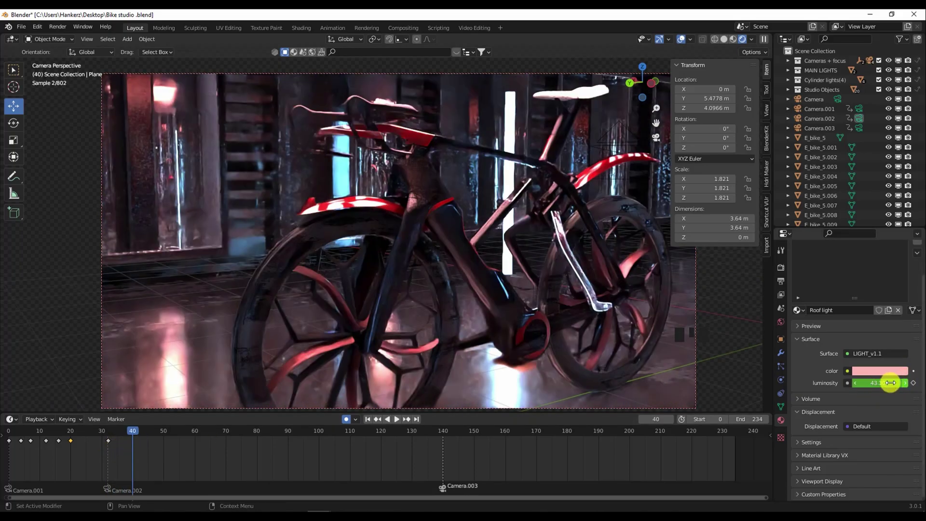
drag(891, 383, 890, 383)
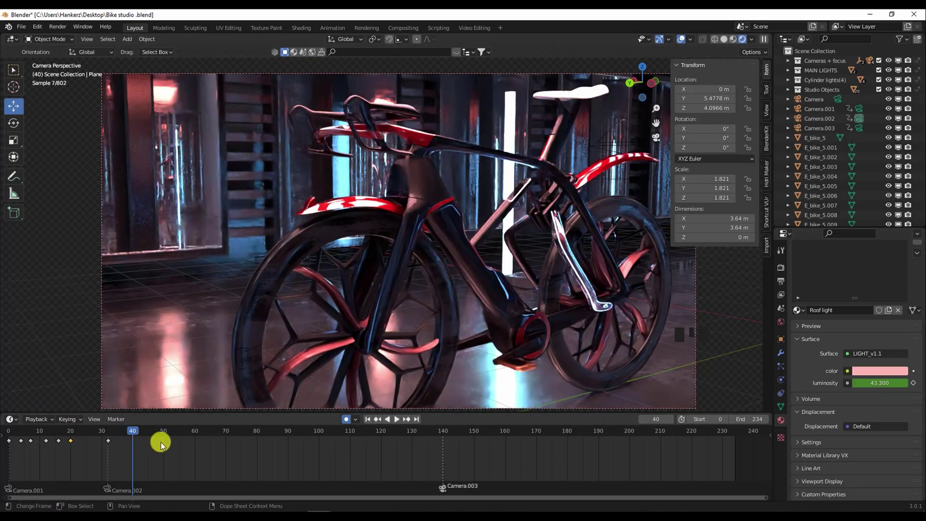
Scrub the rendered preview from frame 40 through 136 to 224 to check the Camera.002 and Camera.003 shots.
drag(133, 432, 440, 450)
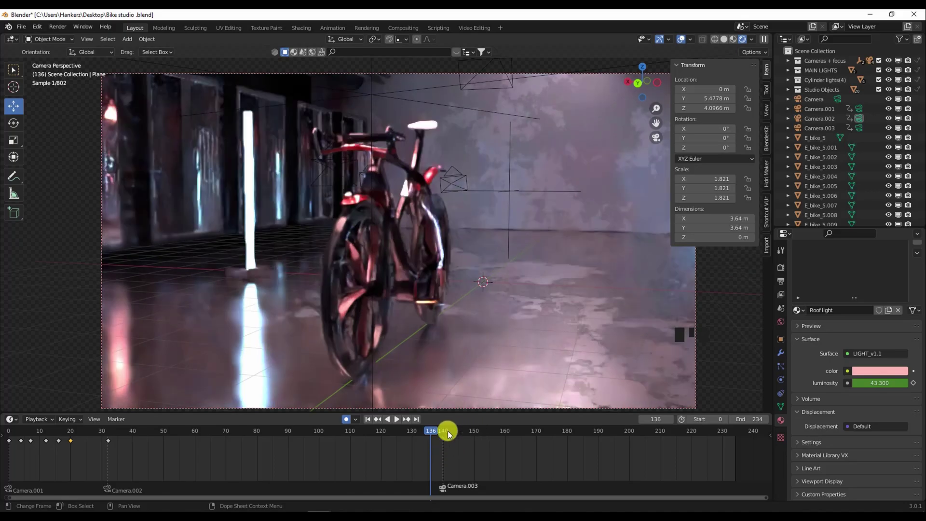
ctrl+scroll(407, 459, down, 6)
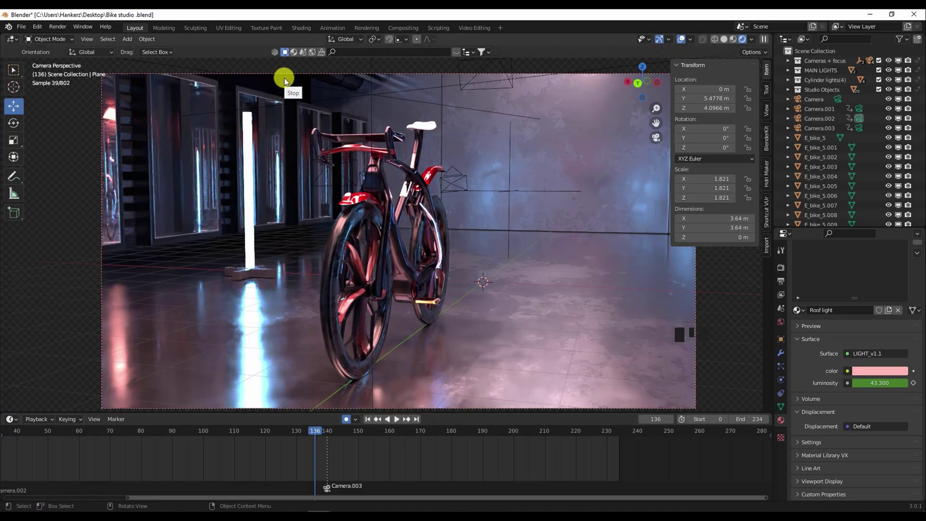
drag(316, 435, 587, 447)
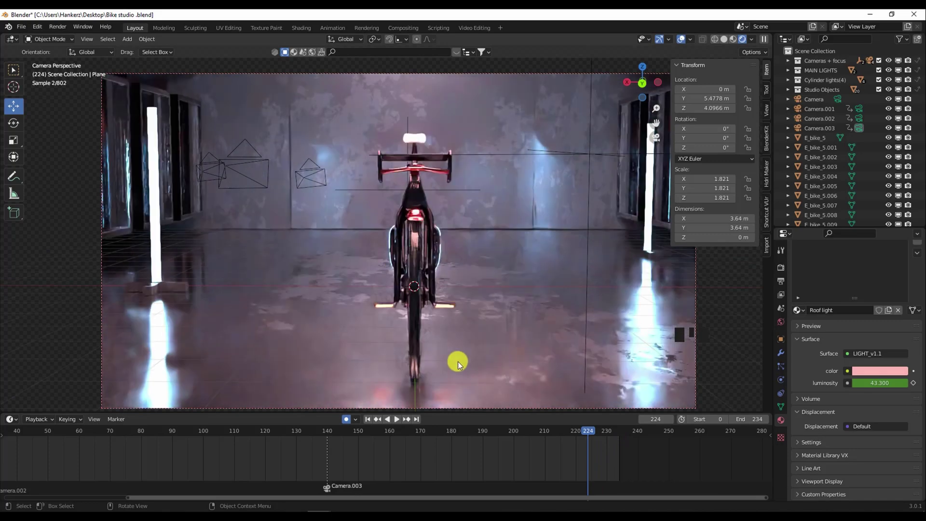